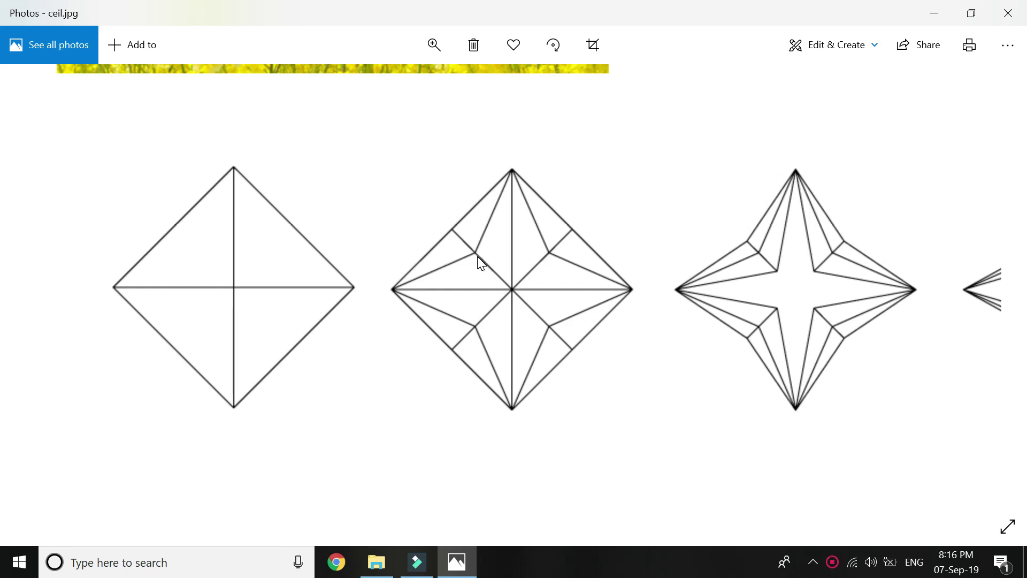
{"action": "scroll", "coordinate": [648, 280], "scroll_direction": "right", "scroll_amount": 5}
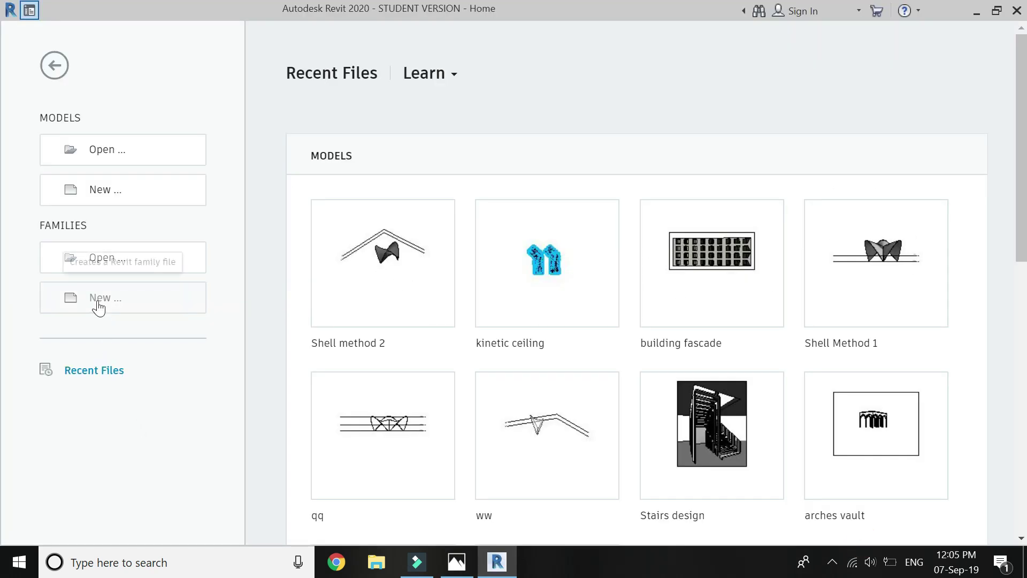
- Create a new family from the Curtain Panel Pattern Based template
{"action": "left_click", "coordinate": [99, 308]}
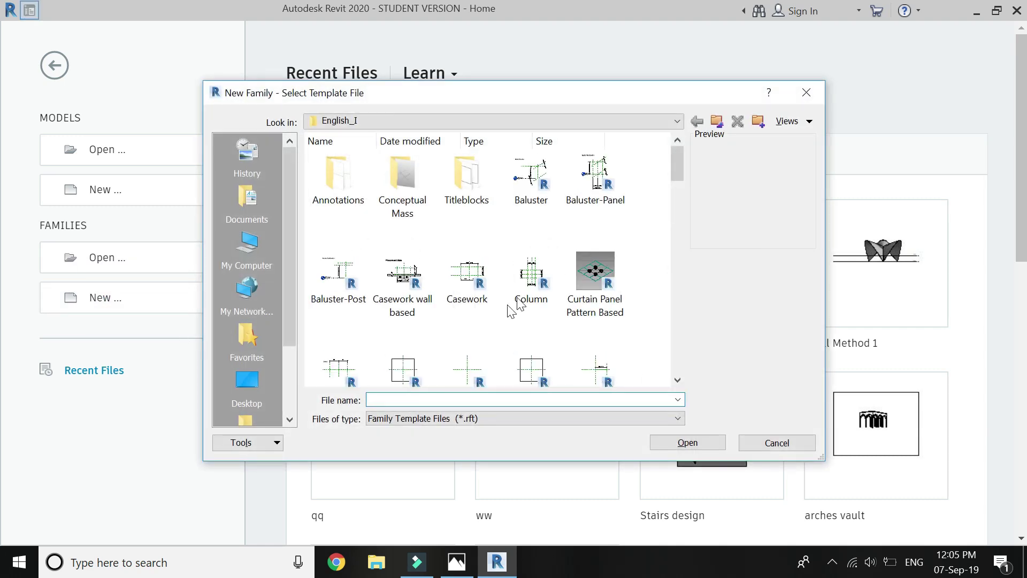
{"action": "left_click", "coordinate": [606, 270]}
{"action": "left_click", "coordinate": [682, 443]}
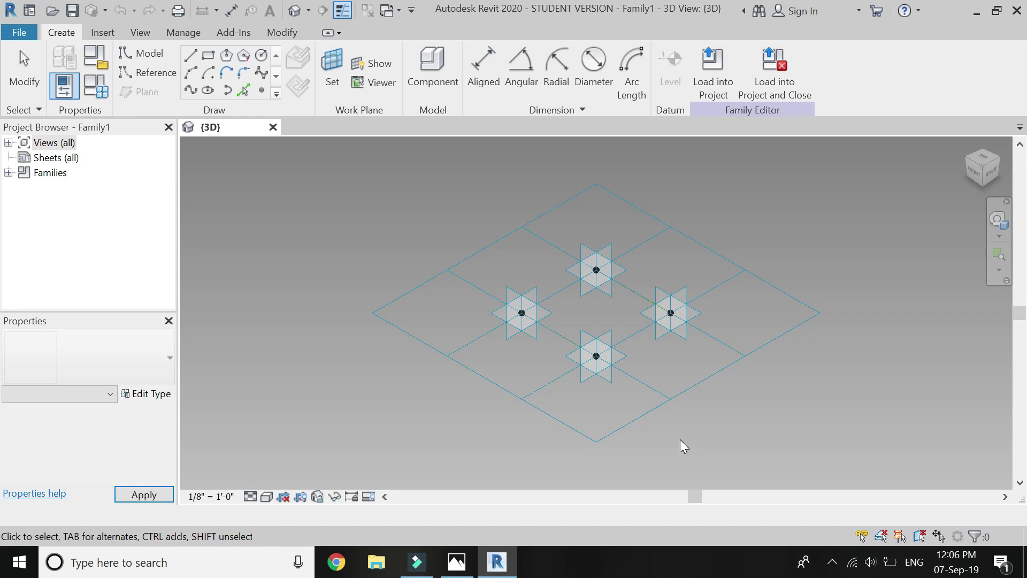
- Open the Level 1 floor plan view of the new family
{"action": "left_click", "coordinate": [8, 142]}
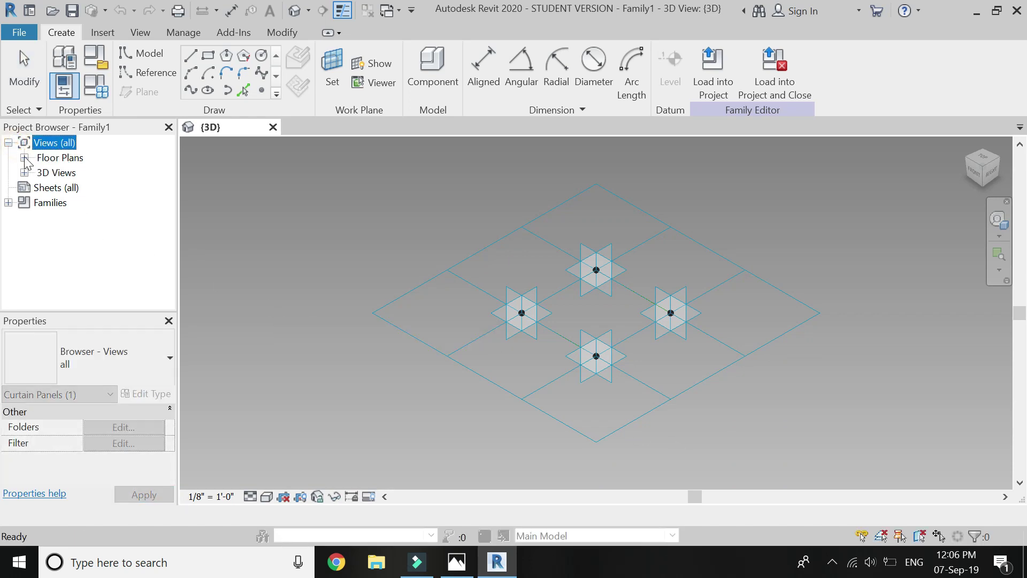
{"action": "left_click", "coordinate": [24, 157]}
{"action": "double_click", "coordinate": [68, 172]}
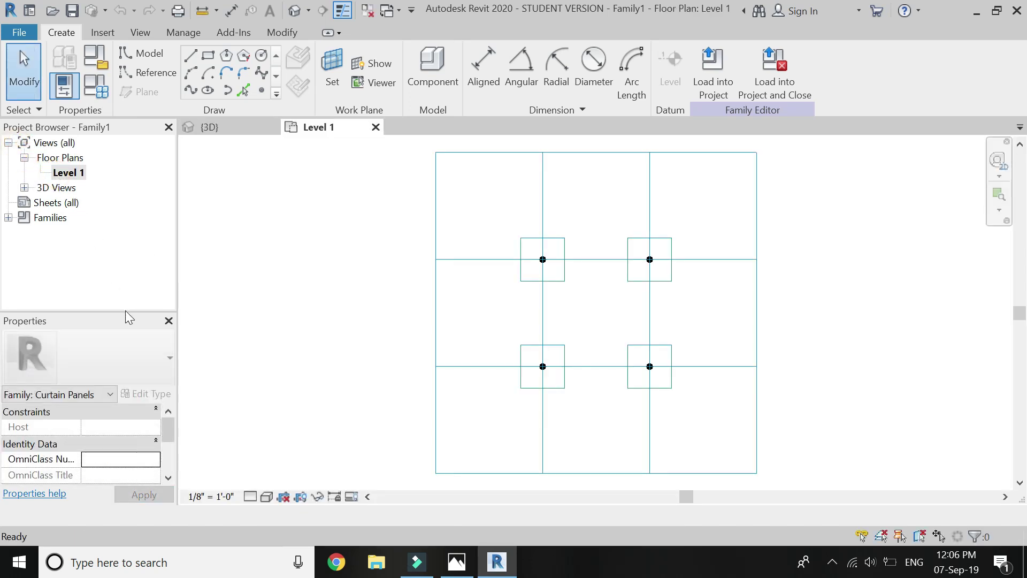
{"action": "left_click_drag", "start_coordinate": [125, 313], "coordinate": [107, 245]}
- Change the tile pattern grid's type to Rhomboid
{"action": "left_click", "coordinate": [542, 283]}
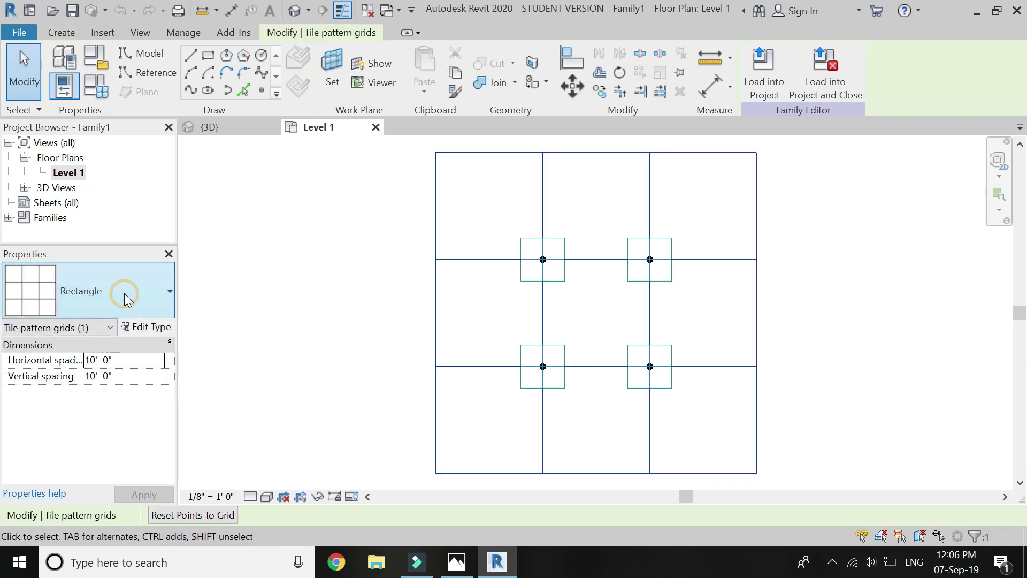
{"action": "left_click", "coordinate": [124, 293]}
{"action": "scroll", "coordinate": [98, 440], "scroll_direction": "down", "scroll_amount": 3}
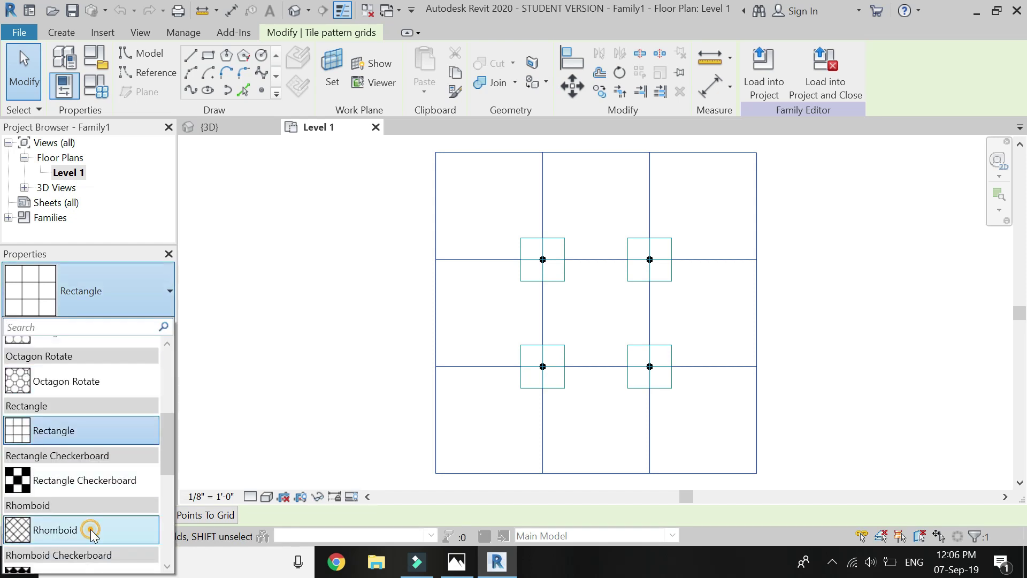
{"action": "left_click", "coordinate": [92, 527]}
{"action": "scroll", "coordinate": [319, 387], "scroll_direction": "down", "scroll_amount": 2}
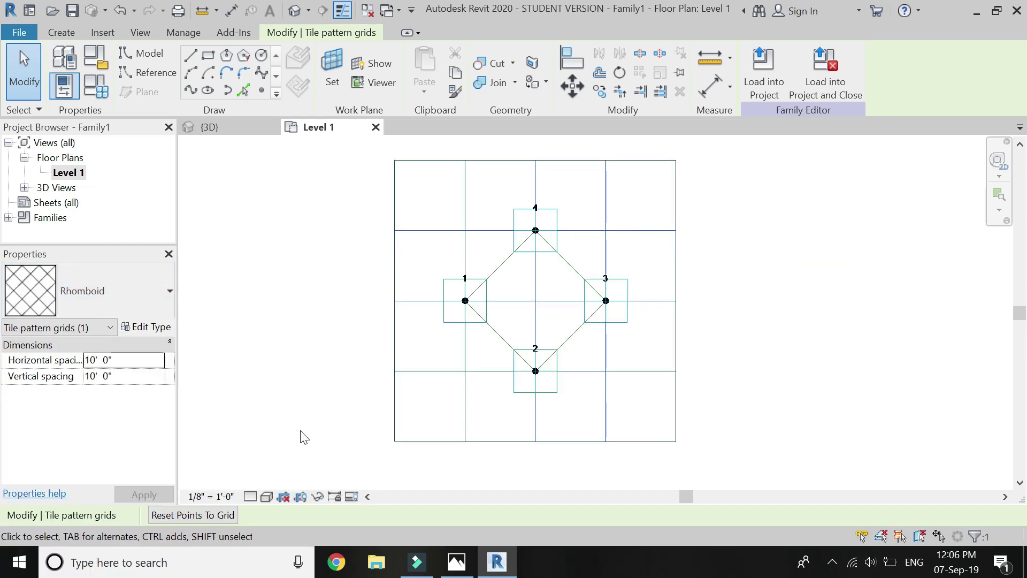
- Set the rhomboid grid's horizontal and vertical spacing to 2' 0" each and apply the change
{"action": "left_click", "coordinate": [122, 361]}
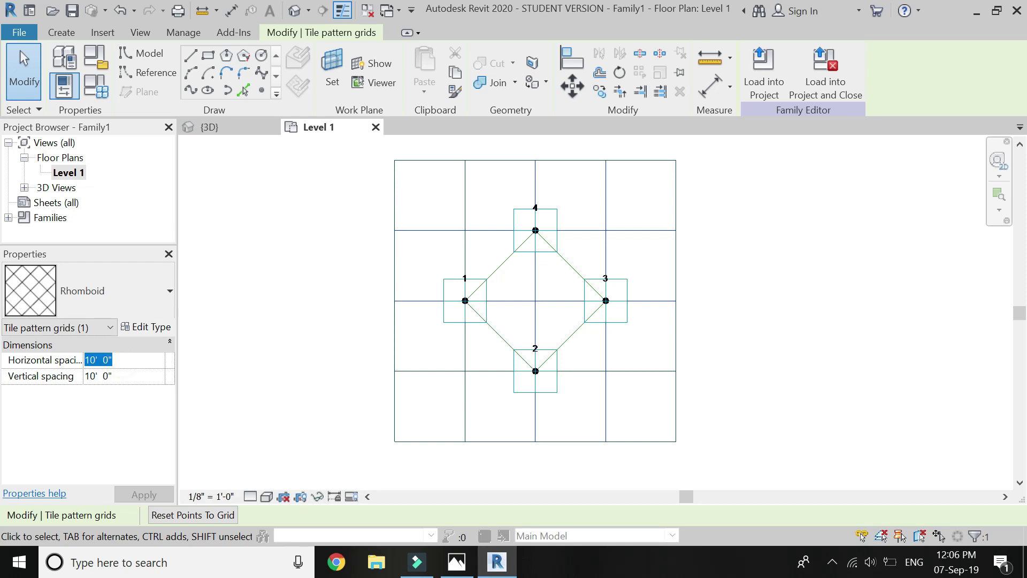
{"action": "type", "text": "2"}
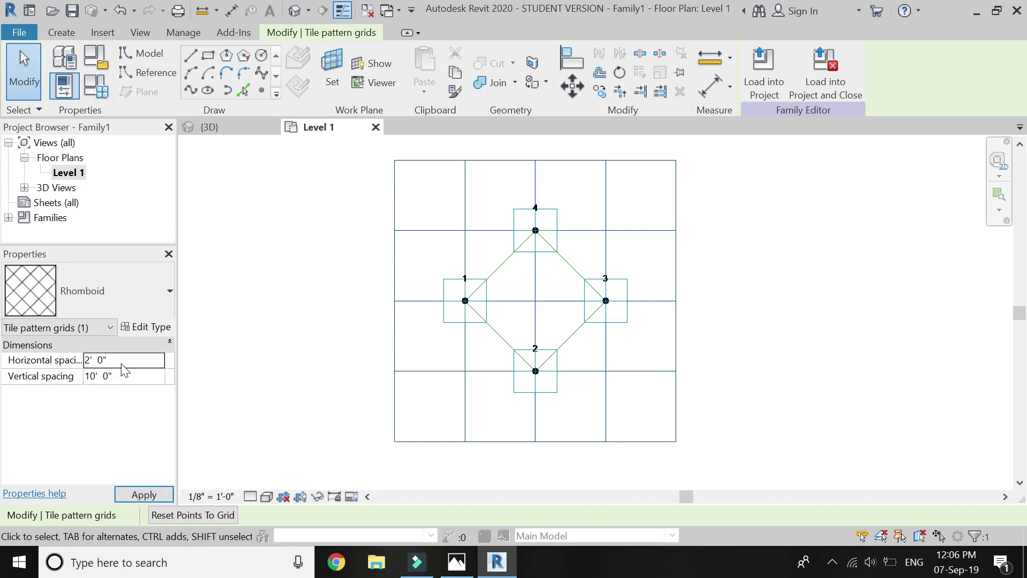
{"action": "double_click", "coordinate": [115, 375]}
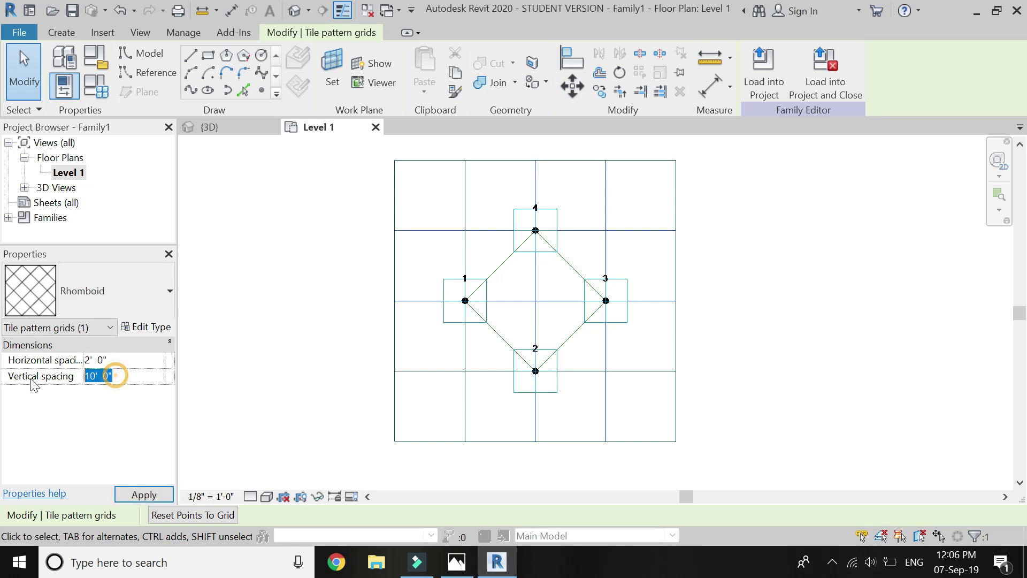
{"action": "type", "text": "2"}
{"action": "key", "text": "Return"}
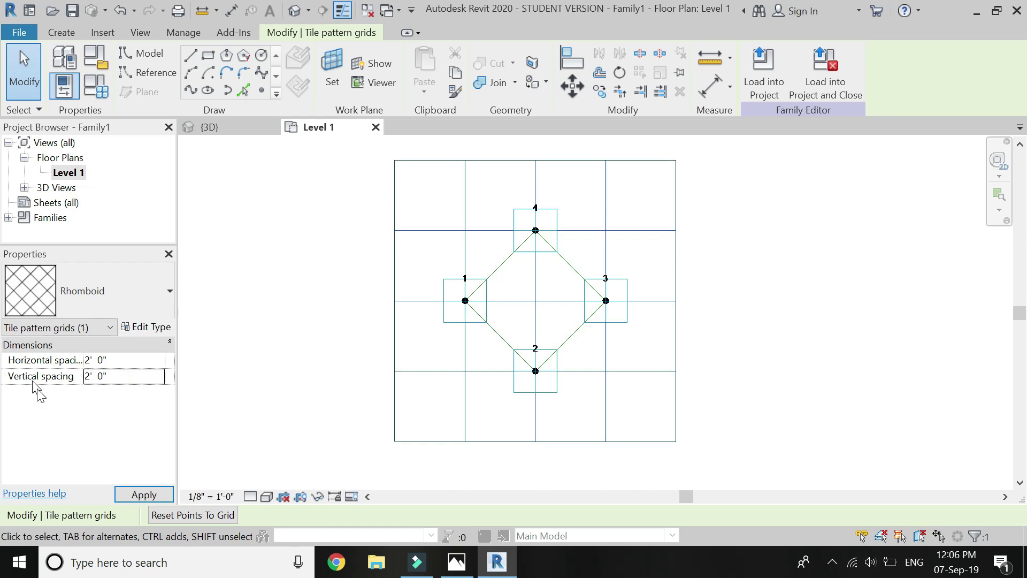
{"action": "left_click", "coordinate": [144, 494]}
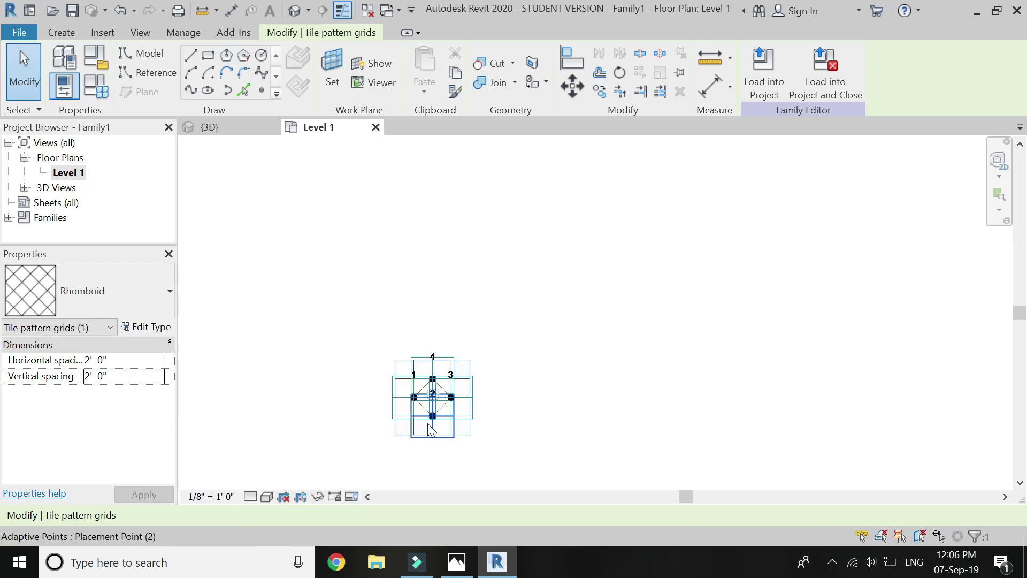
- Check the distance between placement points 1 and 3 with an aligned dimension, without placing it
{"action": "scroll", "coordinate": [431, 422], "scroll_direction": "up", "scroll_amount": 6}
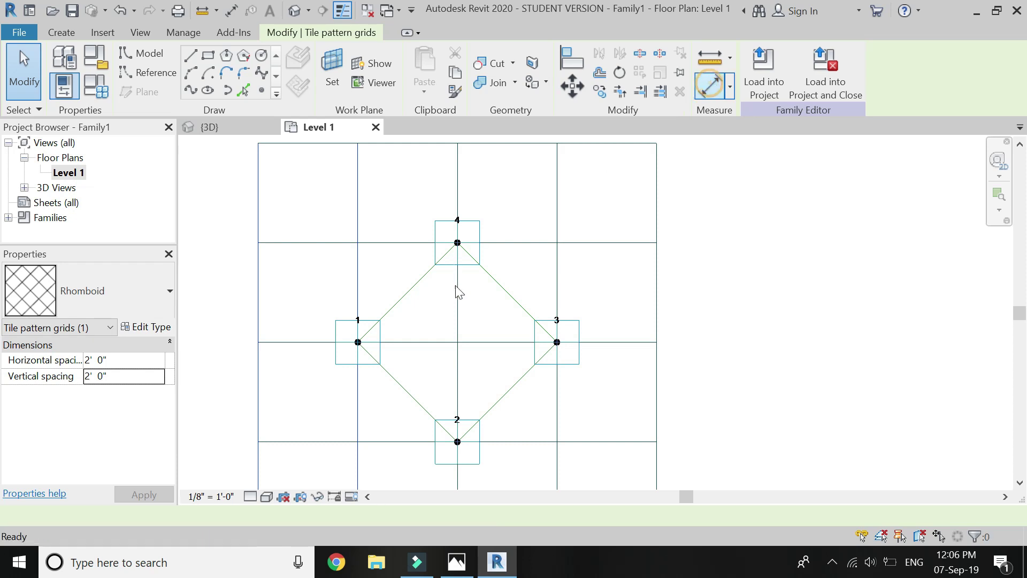
{"action": "key", "text": "d"}
{"action": "key", "text": "i"}
{"action": "left_click", "coordinate": [358, 345]}
{"action": "left_click", "coordinate": [555, 353]}
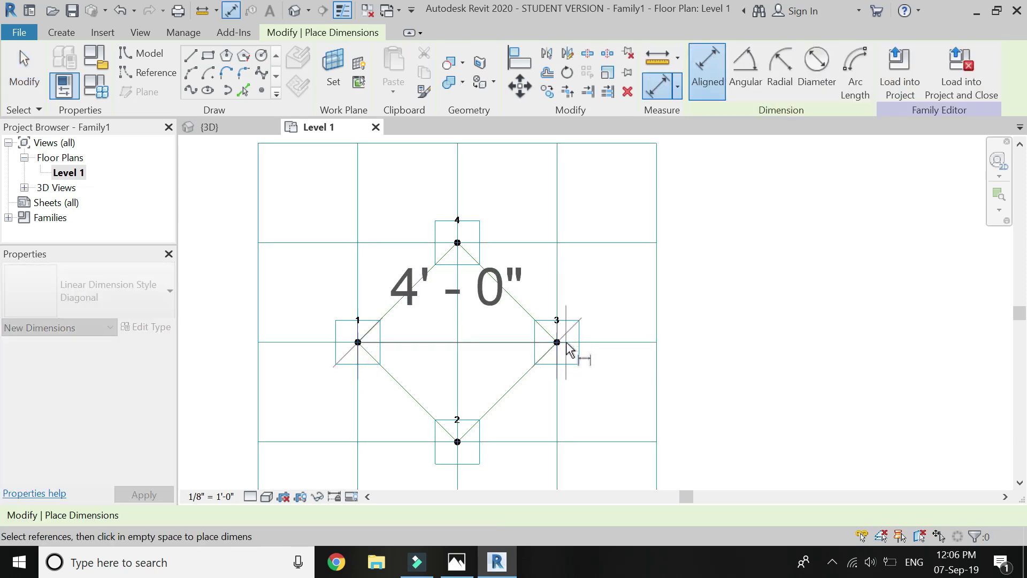
{"action": "key", "text": "Escape"}
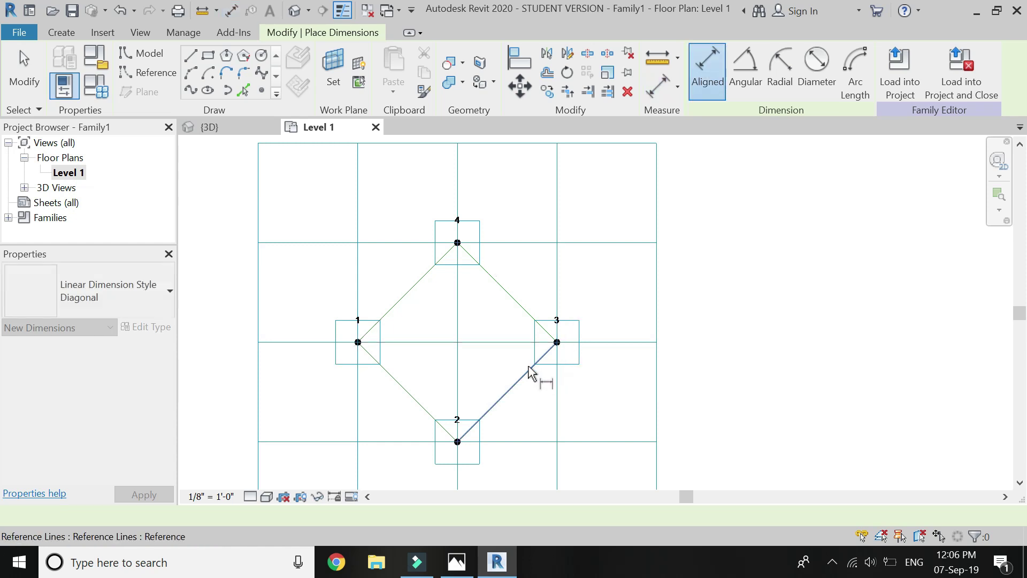
{"action": "key", "text": "Escape"}
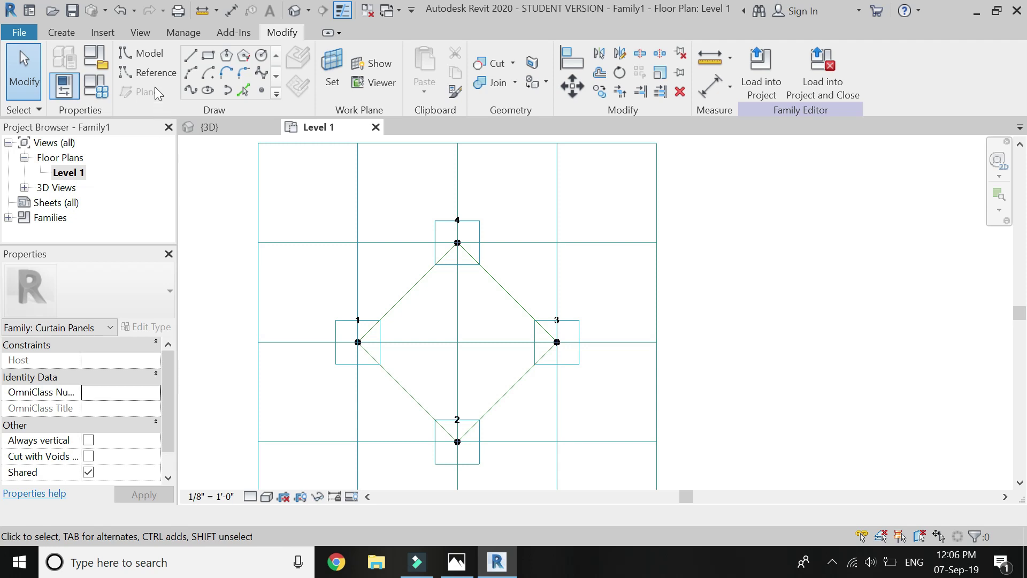
- Draw a horizontal model line across the rhomboid from point 1 to point 3
{"action": "left_click", "coordinate": [190, 54]}
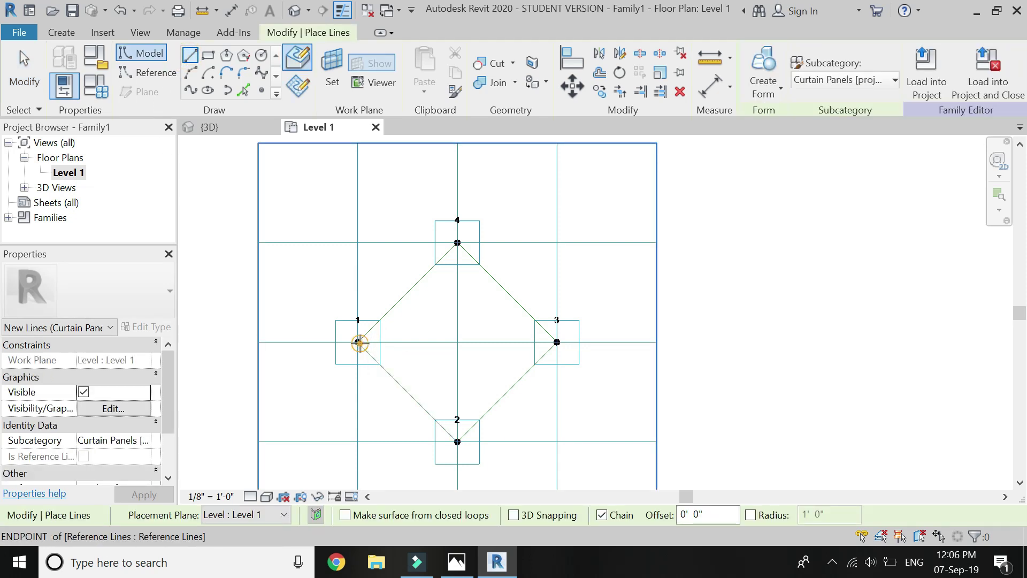
{"action": "left_click", "coordinate": [357, 342]}
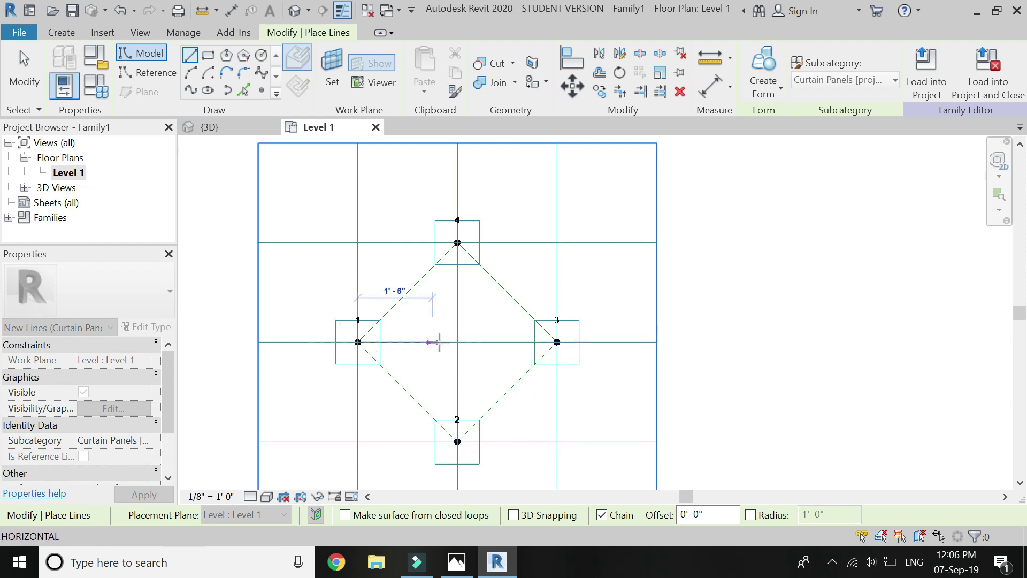
{"action": "left_click", "coordinate": [557, 341]}
{"action": "key", "text": "Escape"}
{"action": "key", "text": "Escape"}
- Draw a vertical model line across the rhomboid from point 2 to point 4
{"action": "left_click", "coordinate": [458, 441]}
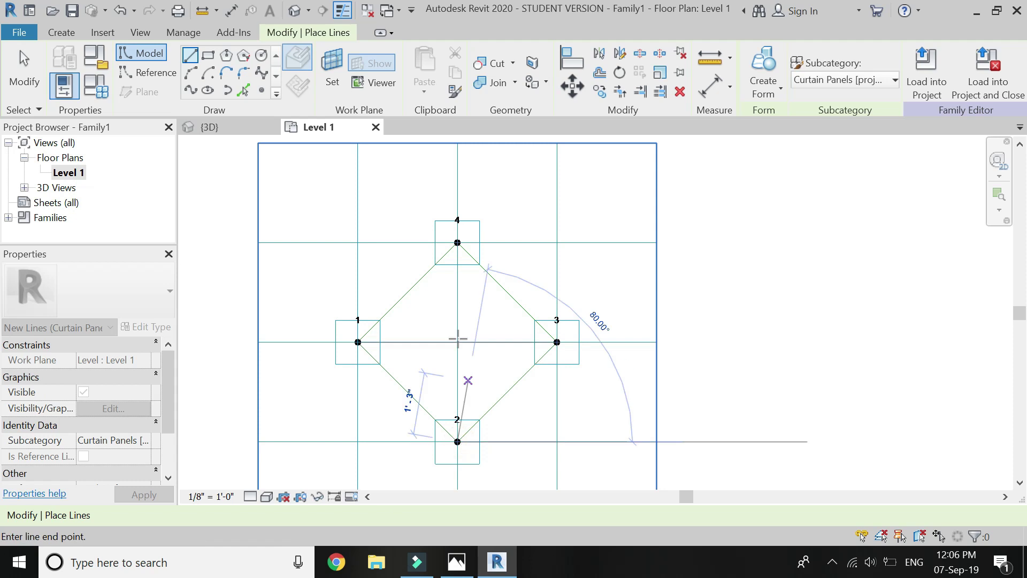
{"action": "left_click", "coordinate": [457, 243]}
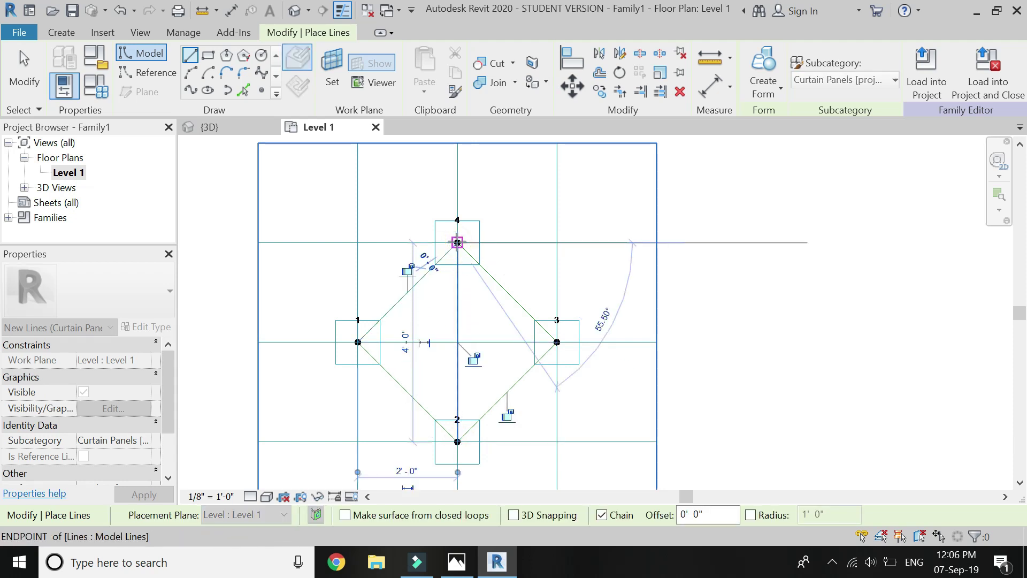
{"action": "key", "text": "Escape"}
{"action": "key", "text": "Escape"}
{"action": "key", "text": "Escape"}
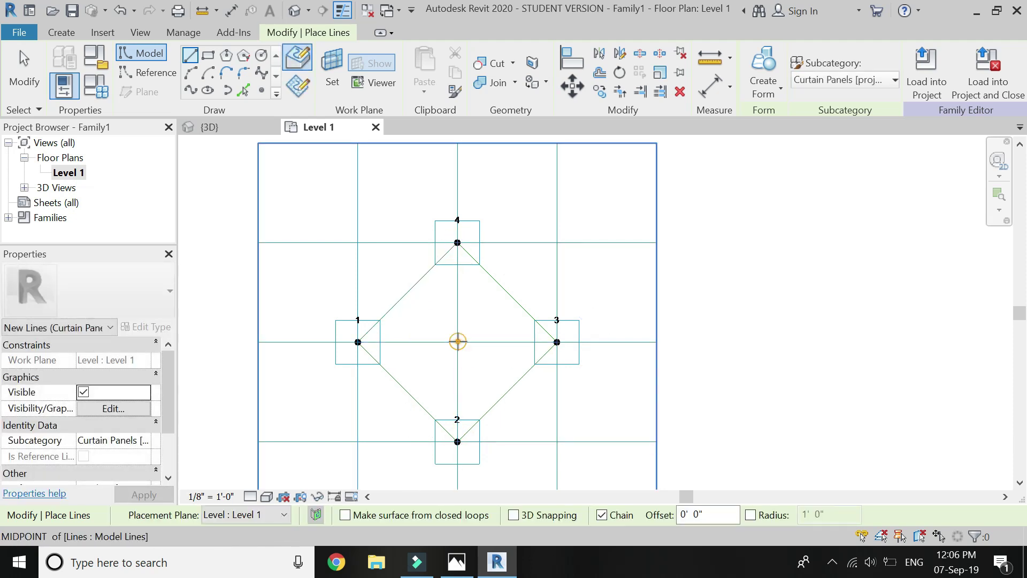
{"action": "left_click", "coordinate": [457, 343]}
{"action": "key", "text": "Delete"}
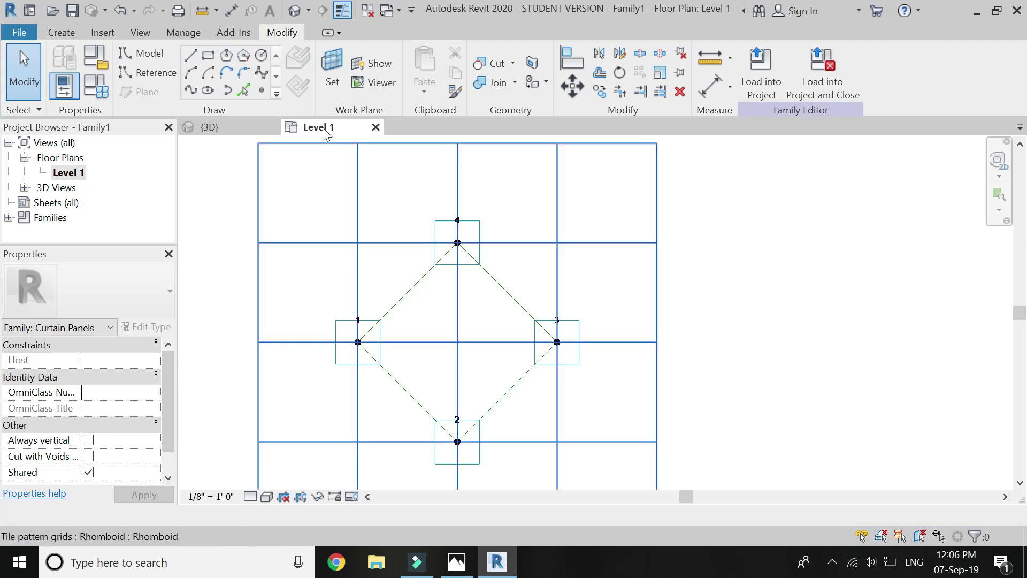
- Draw a model line from the rhomboid's centre to the midpoint of the edge between points 1 and 4
{"action": "left_click", "coordinate": [190, 55]}
{"action": "left_click", "coordinate": [458, 342]}
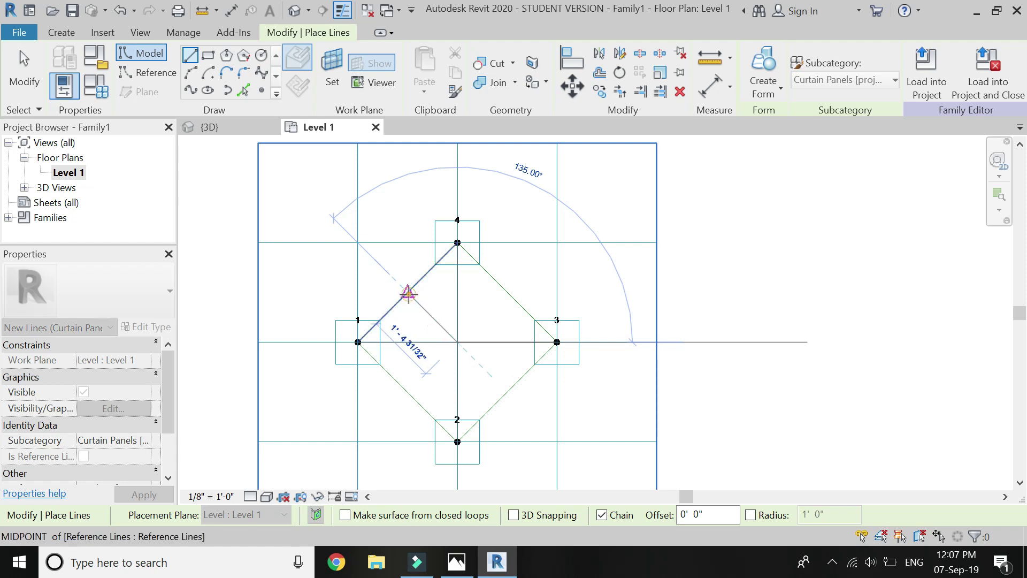
{"action": "left_click", "coordinate": [408, 294]}
{"action": "key", "text": "Escape"}
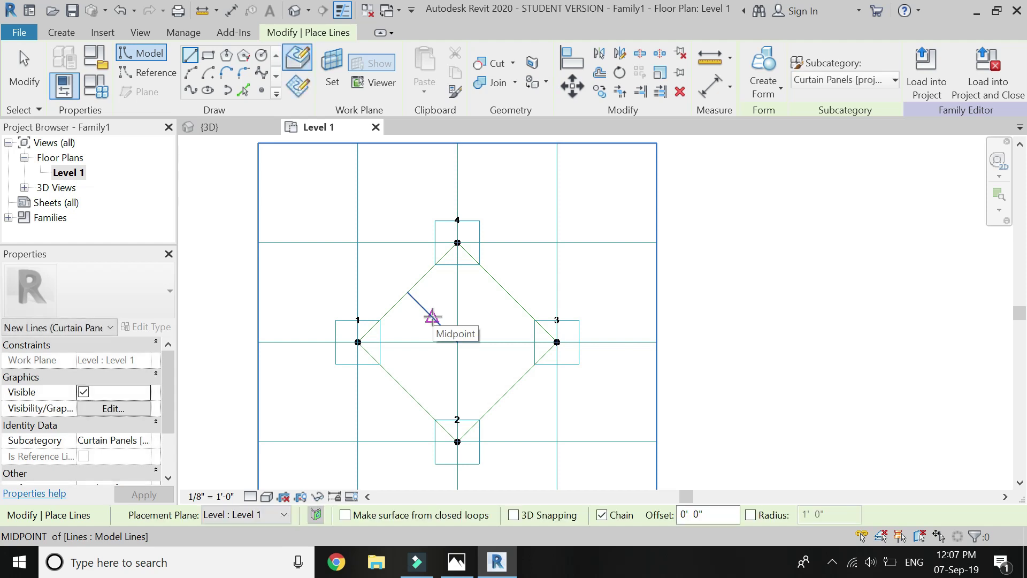
- Draw a second model line from the midpoint of the new diagonal to its outer end on the edge between points 1 and 4
{"action": "left_click", "coordinate": [432, 316]}
{"action": "scroll", "coordinate": [430, 315], "scroll_direction": "up", "scroll_amount": 2}
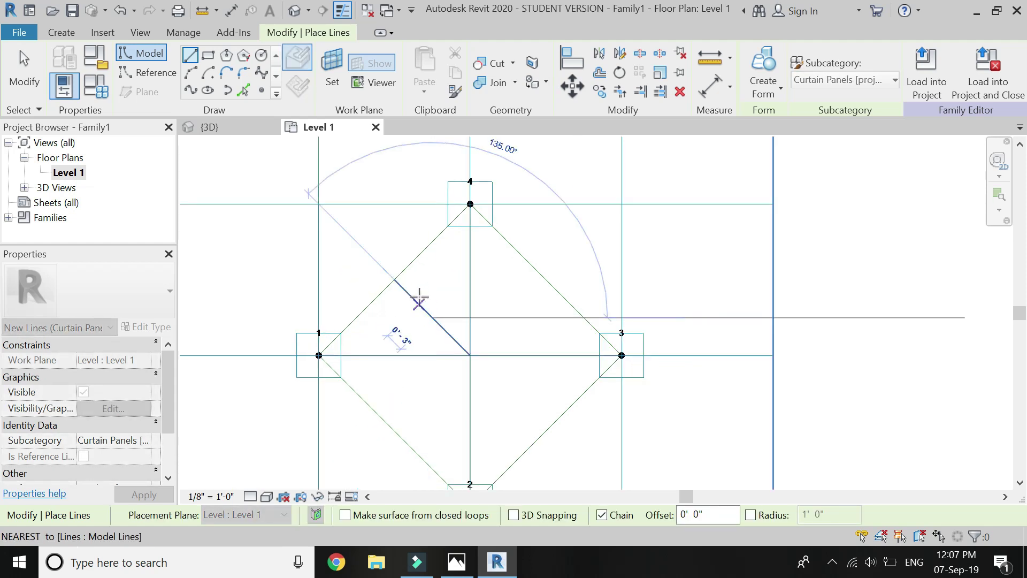
{"action": "left_click", "coordinate": [394, 280]}
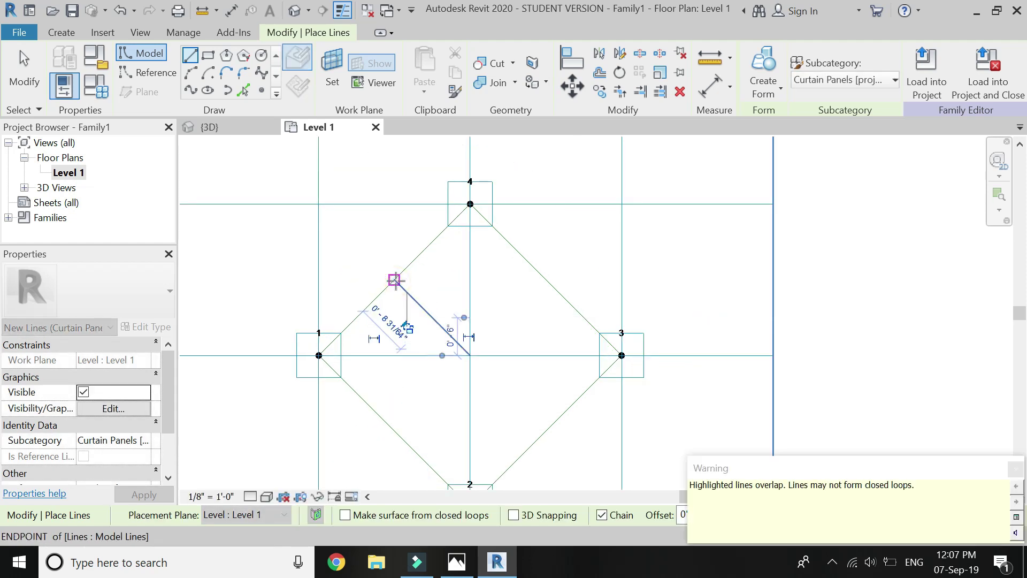
{"action": "key", "text": "Escape"}
{"action": "key", "text": "Escape"}
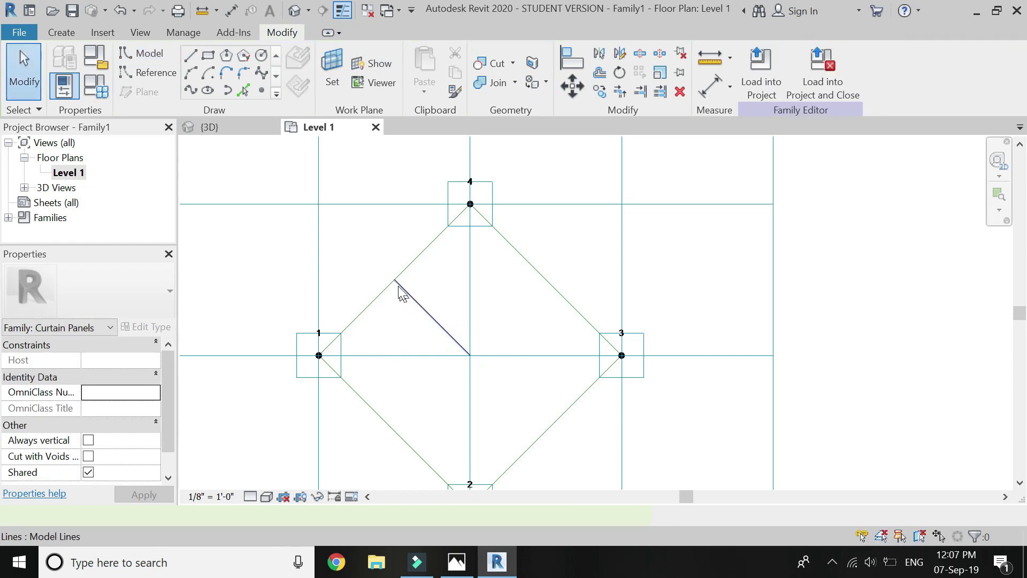
- Shorten the original diagonal line so its outer end meets the second line at the midpoint
{"action": "left_click", "coordinate": [399, 286]}
{"action": "left_click_drag", "start_coordinate": [394, 279], "coordinate": [432, 318]}
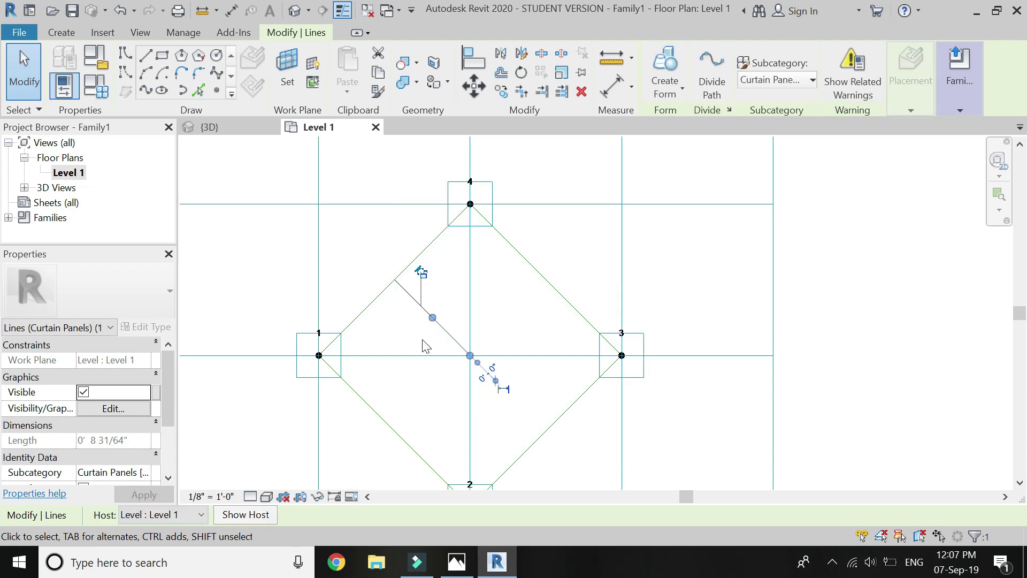
{"action": "key", "text": "Escape"}
- Rotate a copy of both diagonal segments about the rhomboid's centre onto the midpoint of the edge between points 4 and 3
{"action": "scroll", "coordinate": [380, 271], "scroll_direction": "down", "scroll_amount": 1}
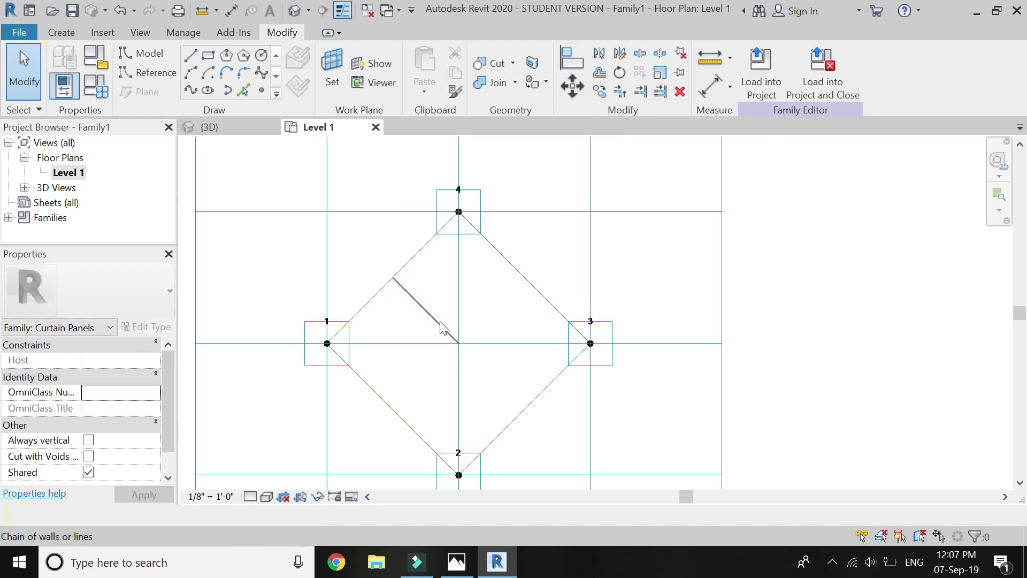
{"action": "scroll", "coordinate": [380, 264], "scroll_direction": "down", "scroll_amount": 1}
{"action": "scroll", "coordinate": [426, 309], "scroll_direction": "up", "scroll_amount": 2}
{"action": "left_click_drag", "start_coordinate": [428, 287], "coordinate": [396, 324]}
{"action": "left_click", "coordinate": [521, 78]}
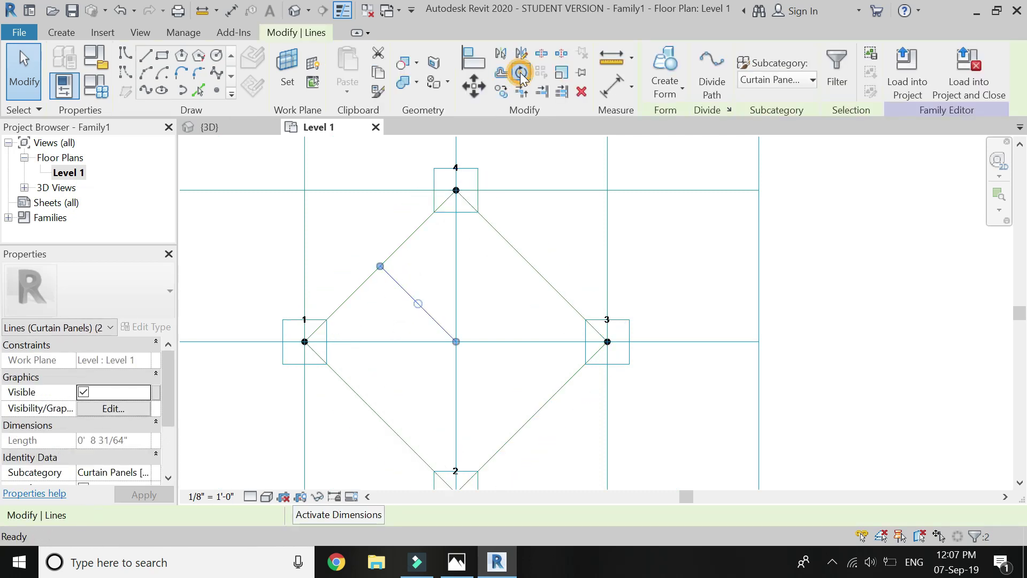
{"action": "left_click_drag", "start_coordinate": [418, 304], "coordinate": [456, 341]}
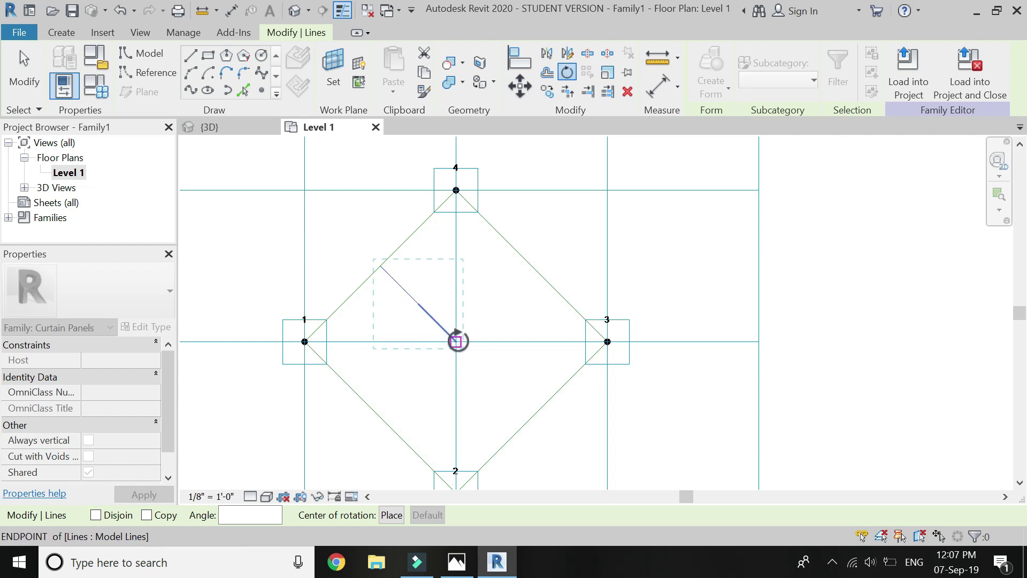
{"action": "left_click", "coordinate": [146, 514]}
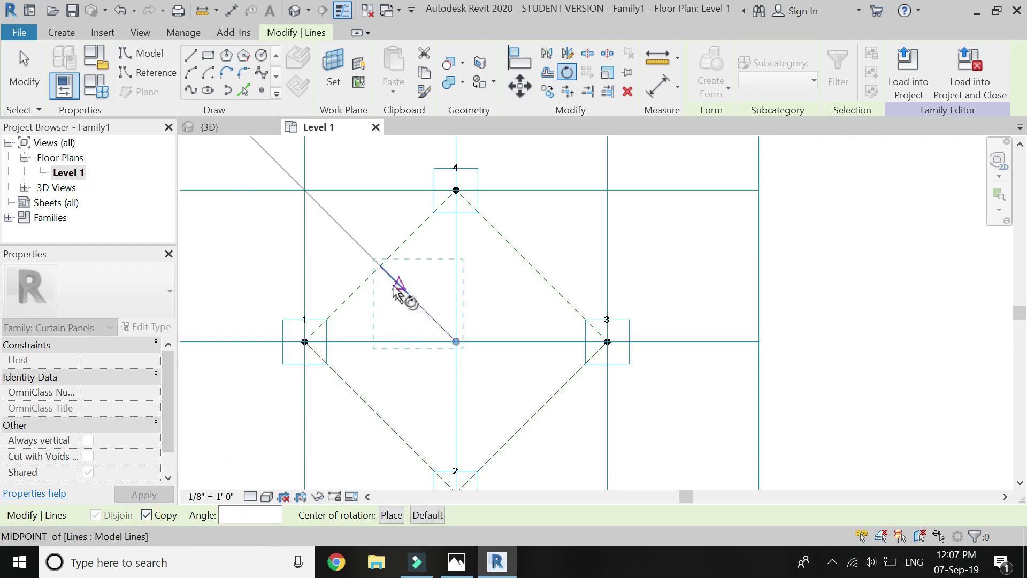
{"action": "left_click", "coordinate": [381, 266]}
{"action": "left_click", "coordinate": [531, 269]}
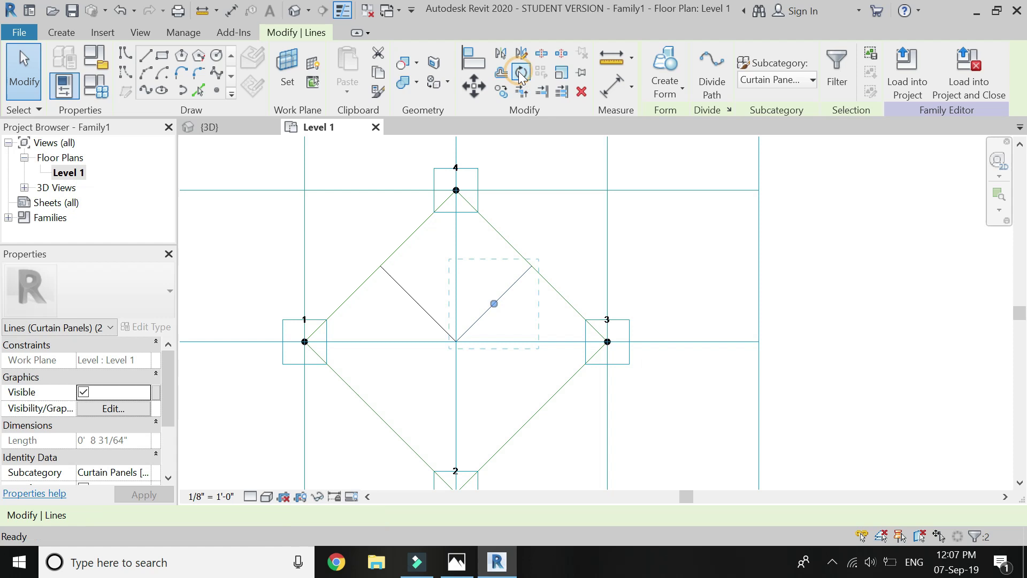
- Rotate a copy of the selected diagonal segments about the rhomboid's centre onto the midpoint of the edge between points 3 and 2
{"action": "left_click", "coordinate": [520, 75]}
{"action": "left_click_drag", "start_coordinate": [495, 304], "coordinate": [456, 341]}
{"action": "left_click", "coordinate": [146, 514]}
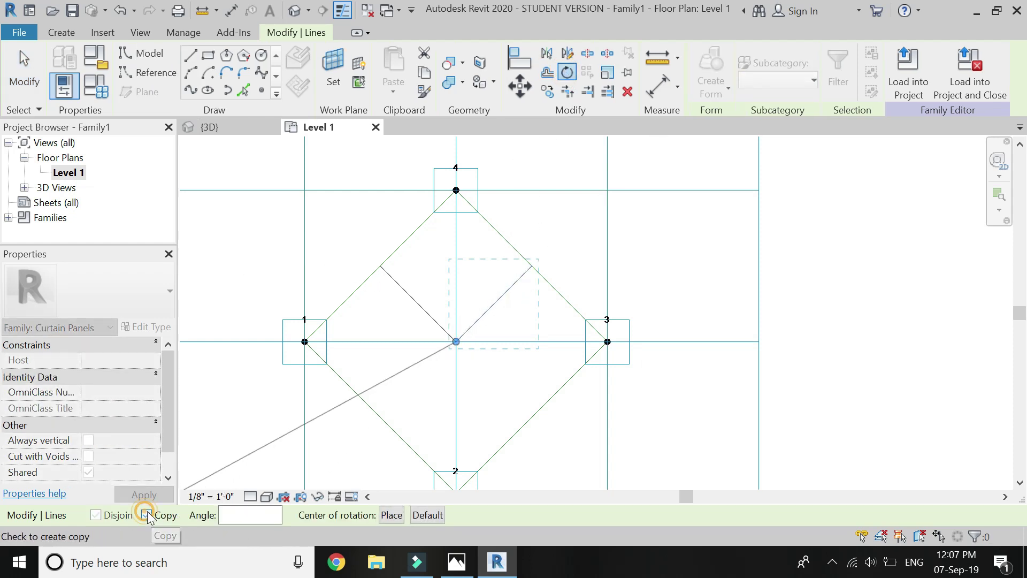
{"action": "left_click", "coordinate": [532, 266]}
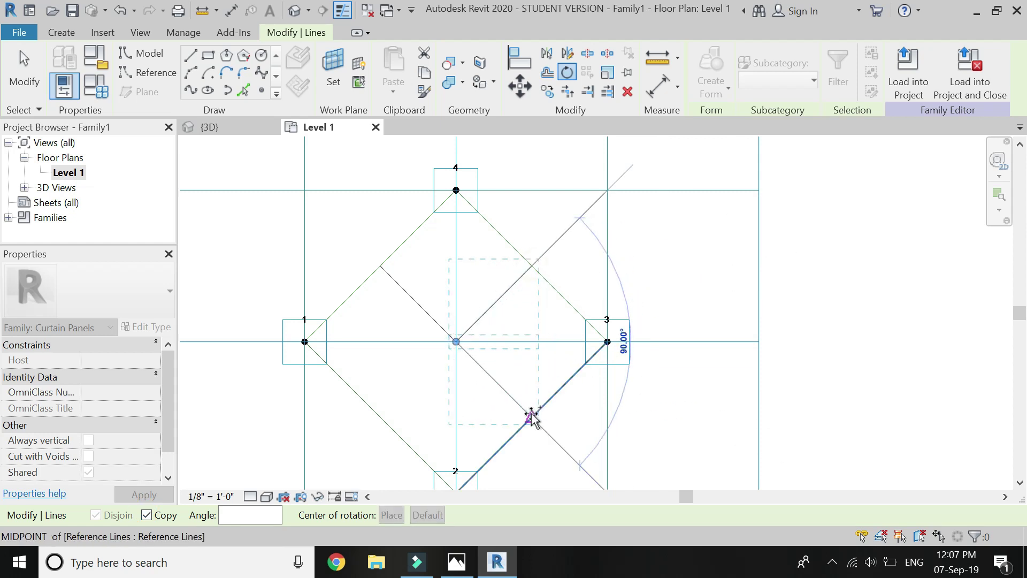
{"action": "left_click", "coordinate": [531, 416]}
- Rotate a copy of the newest diagonal segments about the rhomboid's centre onto the midpoint of the edge between points 2 and 1
{"action": "left_click", "coordinate": [519, 74]}
{"action": "left_click", "coordinate": [145, 515]}
{"action": "left_click_drag", "start_coordinate": [494, 379], "coordinate": [455, 341]}
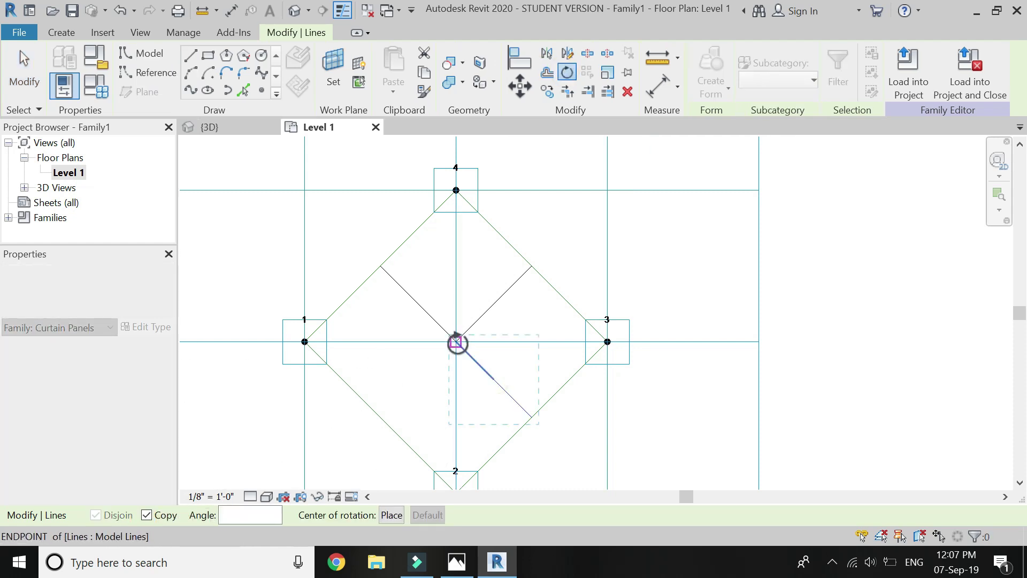
{"action": "left_click", "coordinate": [531, 417]}
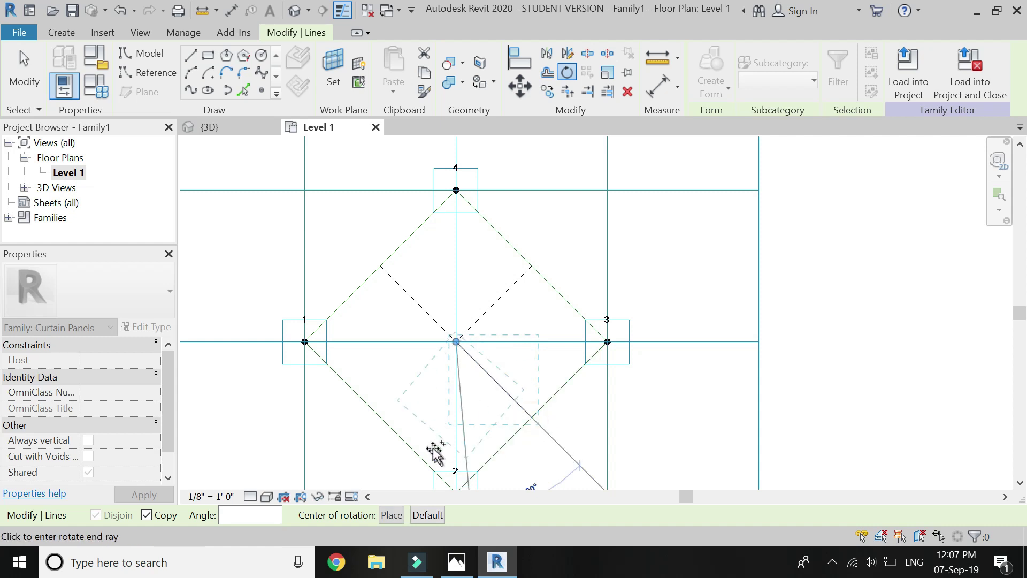
{"action": "left_click", "coordinate": [379, 417]}
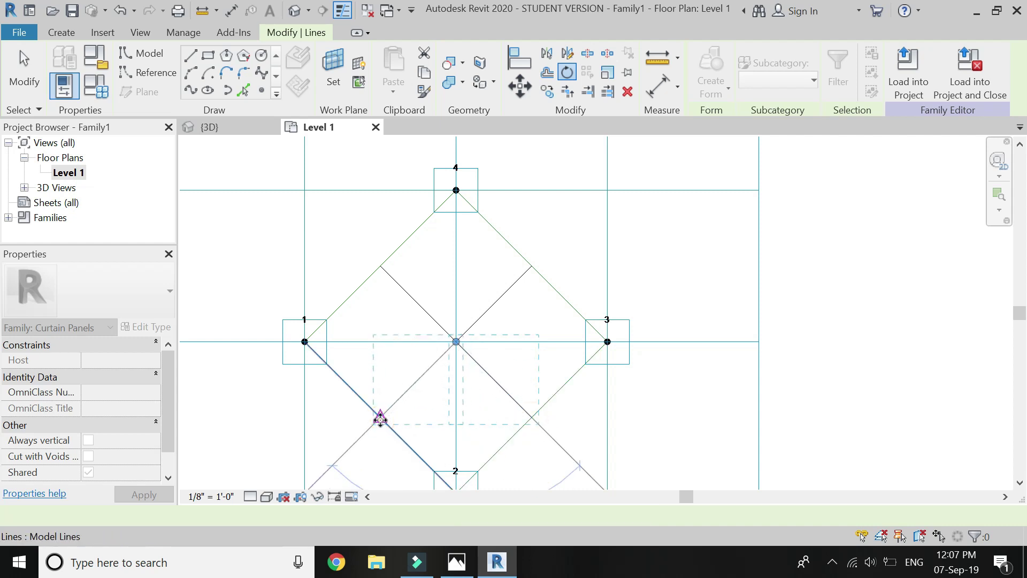
{"action": "key", "text": "Escape"}
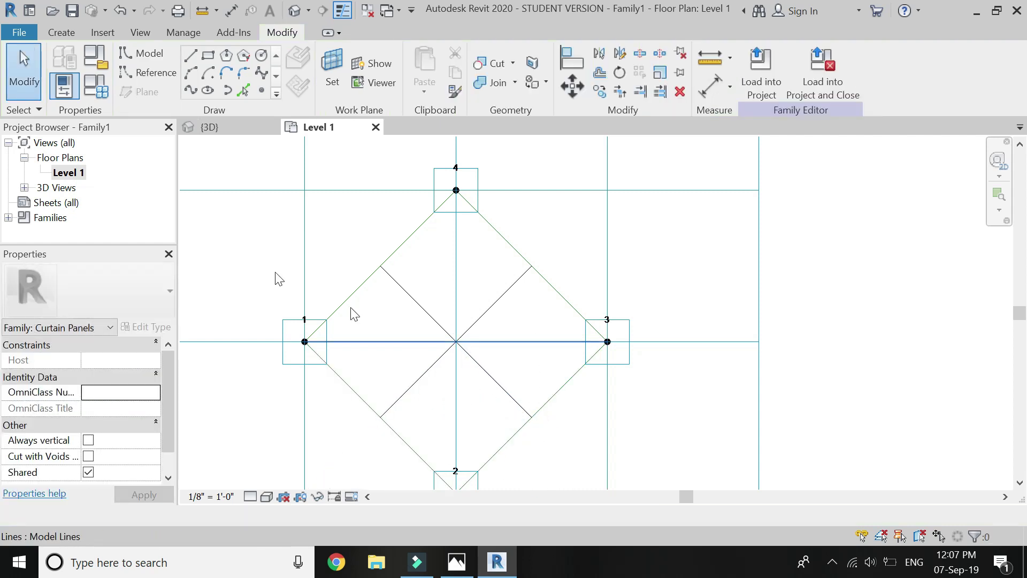
- Place a reference point on the Level 1 work plane at the midpoint of each of the four diagonals
{"action": "left_click", "coordinate": [140, 53]}
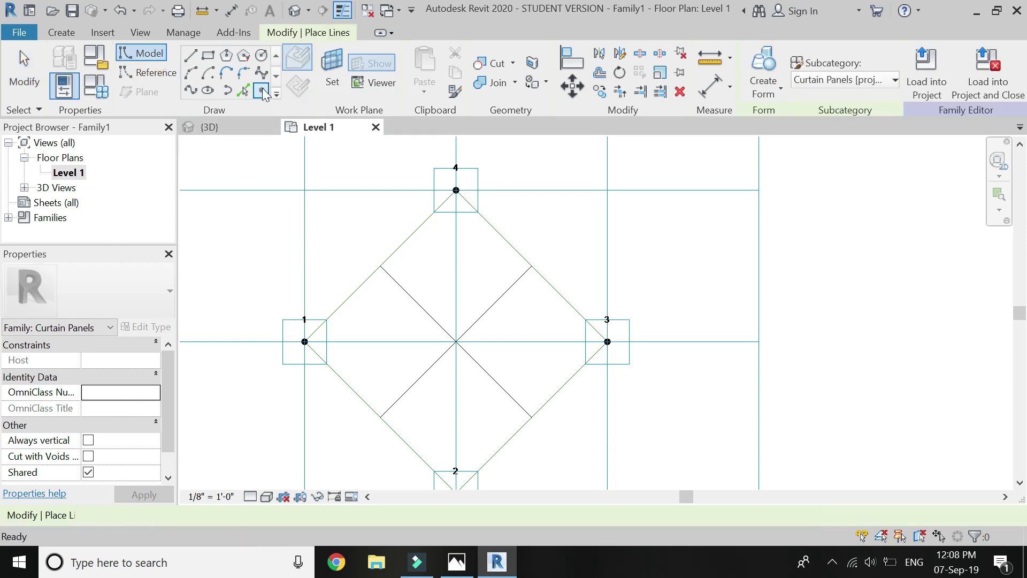
{"action": "left_click", "coordinate": [262, 90]}
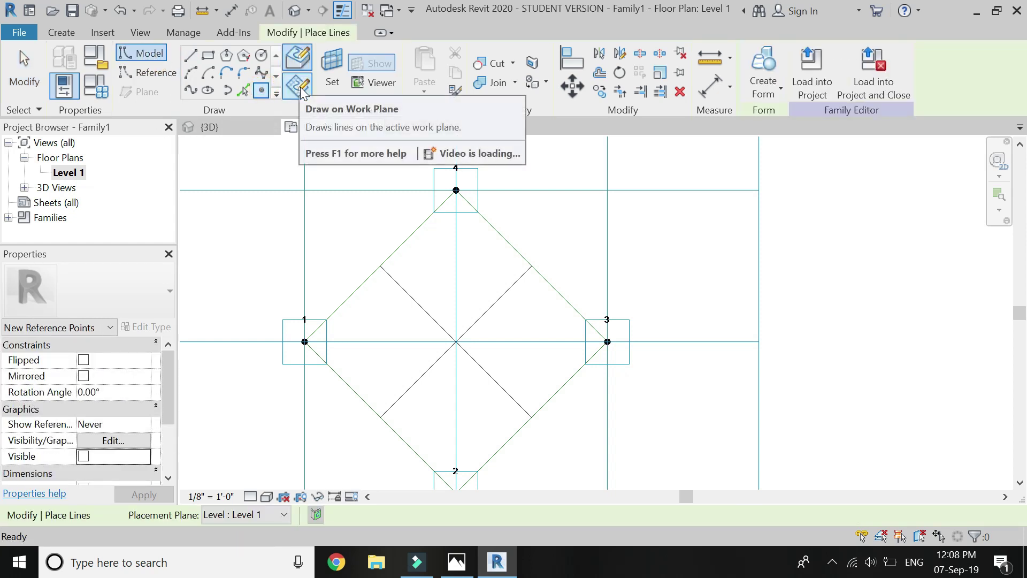
{"action": "left_click", "coordinate": [418, 380]}
{"action": "left_click", "coordinate": [419, 304]}
{"action": "left_click", "coordinate": [493, 303]}
{"action": "left_click", "coordinate": [498, 361]}
{"action": "left_click", "coordinate": [494, 379]}
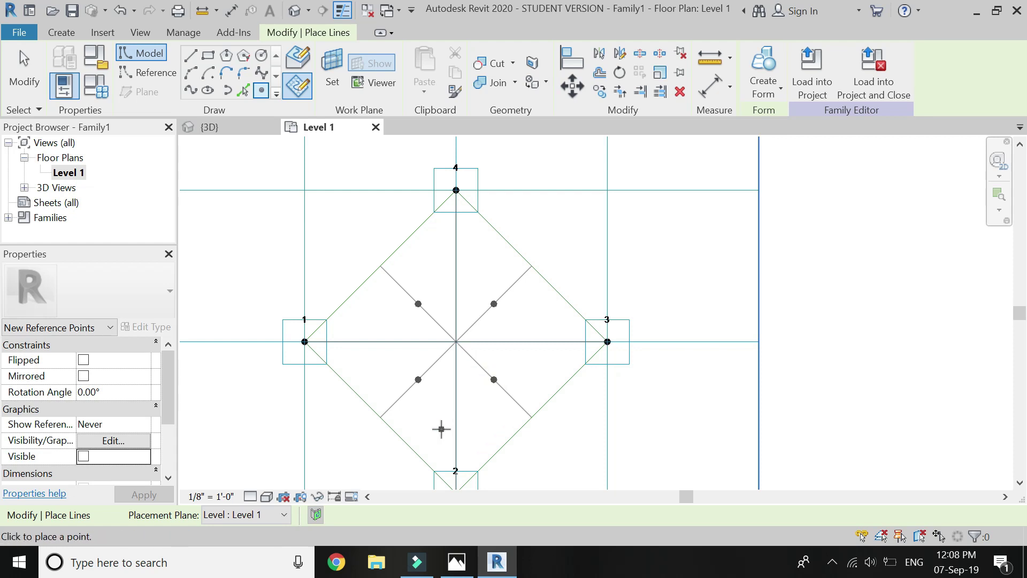
{"action": "key", "text": "Escape"}
{"action": "key", "text": "Escape"}
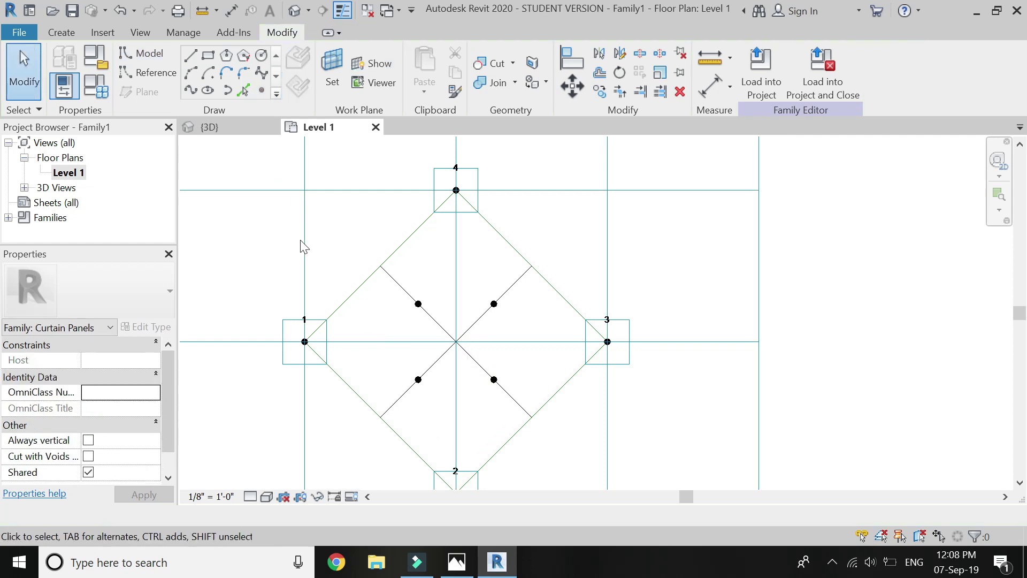
- Place two reference points on each diagonal line using Draw on Face, one on either side of its midpoint
{"action": "left_click", "coordinate": [262, 90]}
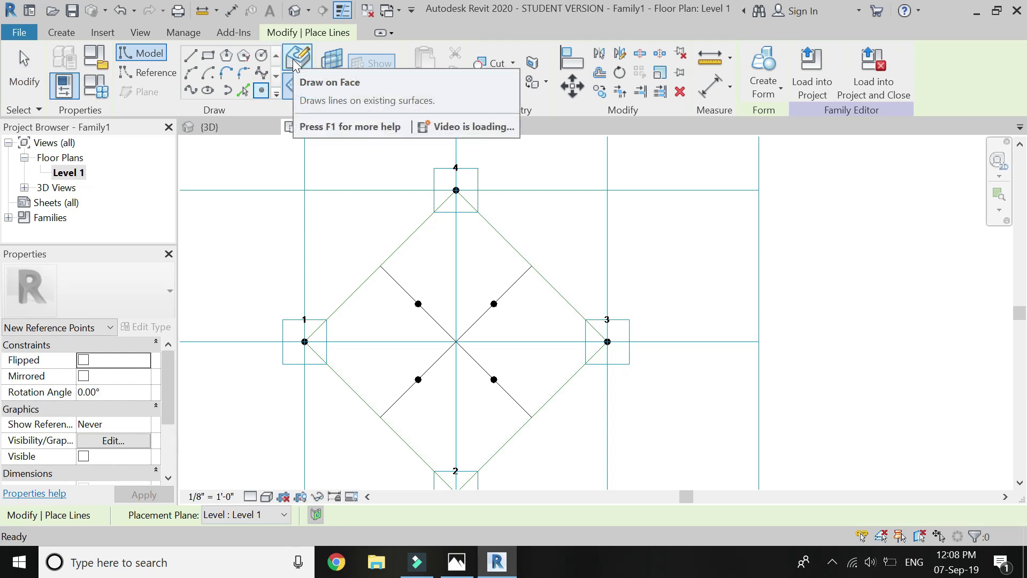
{"action": "left_click", "coordinate": [293, 58]}
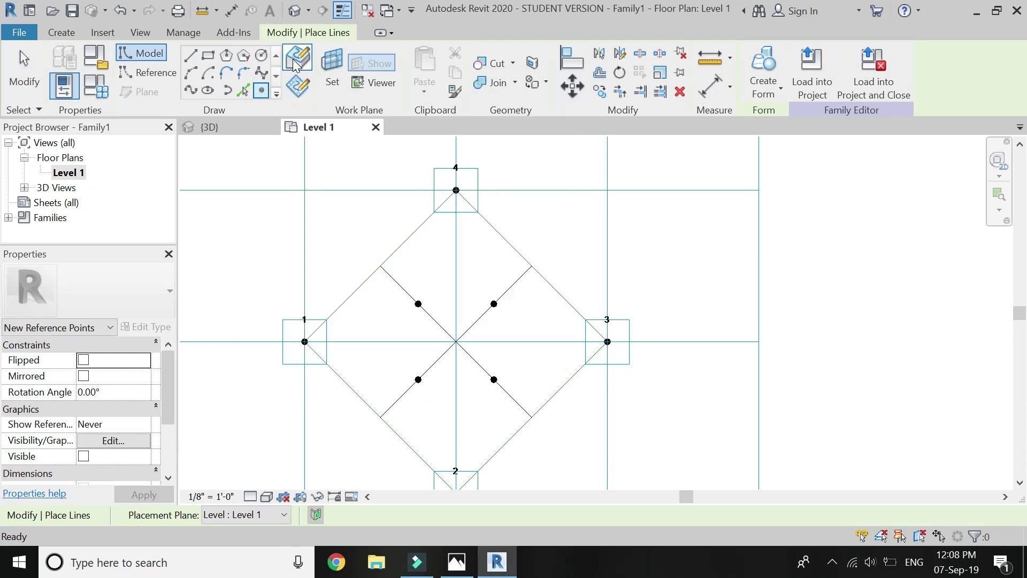
{"action": "left_click", "coordinate": [390, 274]}
{"action": "left_click", "coordinate": [445, 331]}
{"action": "left_click", "coordinate": [475, 322]}
{"action": "left_click", "coordinate": [521, 277]}
{"action": "left_click", "coordinate": [503, 387]}
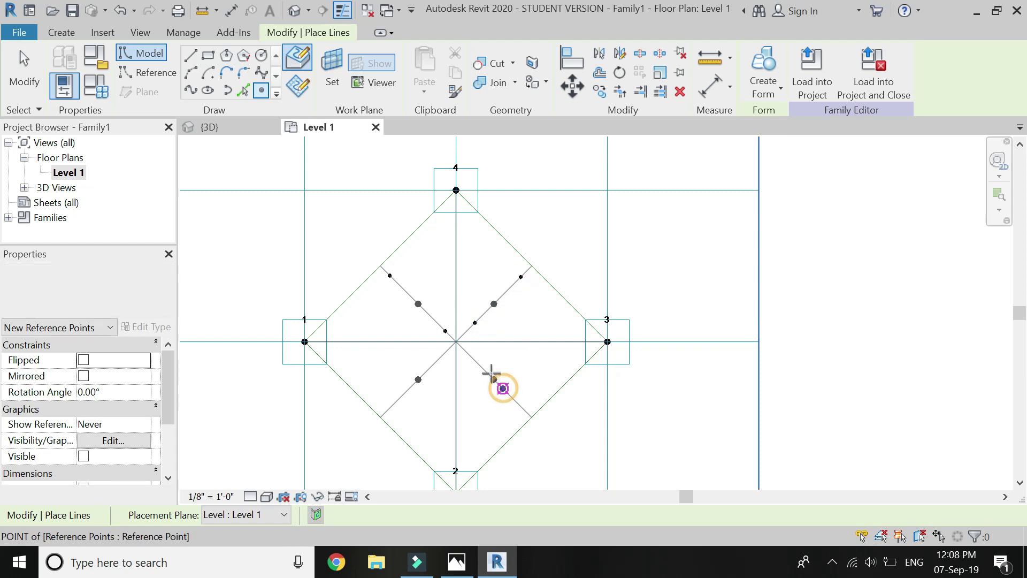
{"action": "left_click", "coordinate": [467, 353]}
{"action": "left_click", "coordinate": [444, 353]}
{"action": "left_click", "coordinate": [399, 397]}
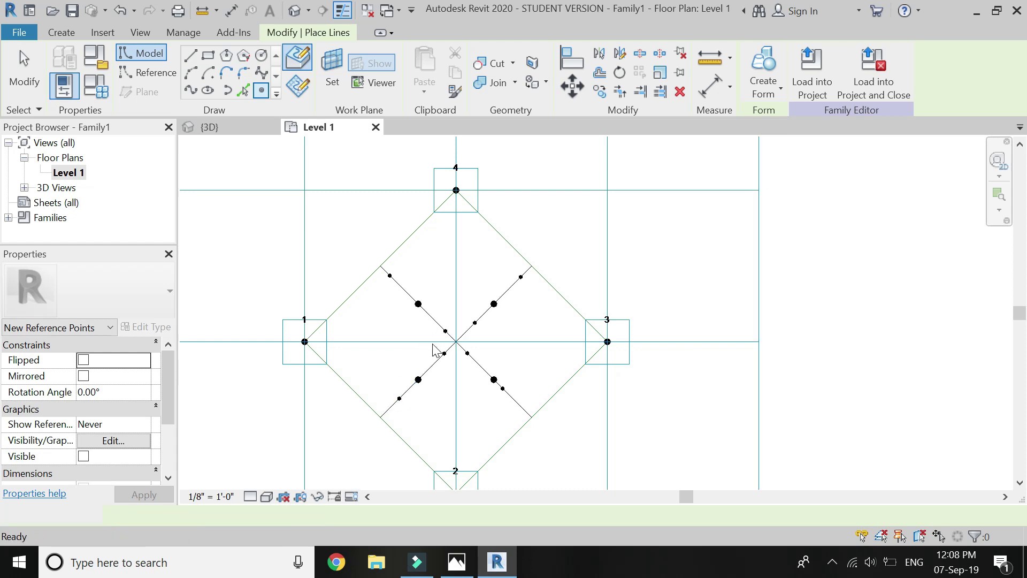
{"action": "key", "text": "Escape"}
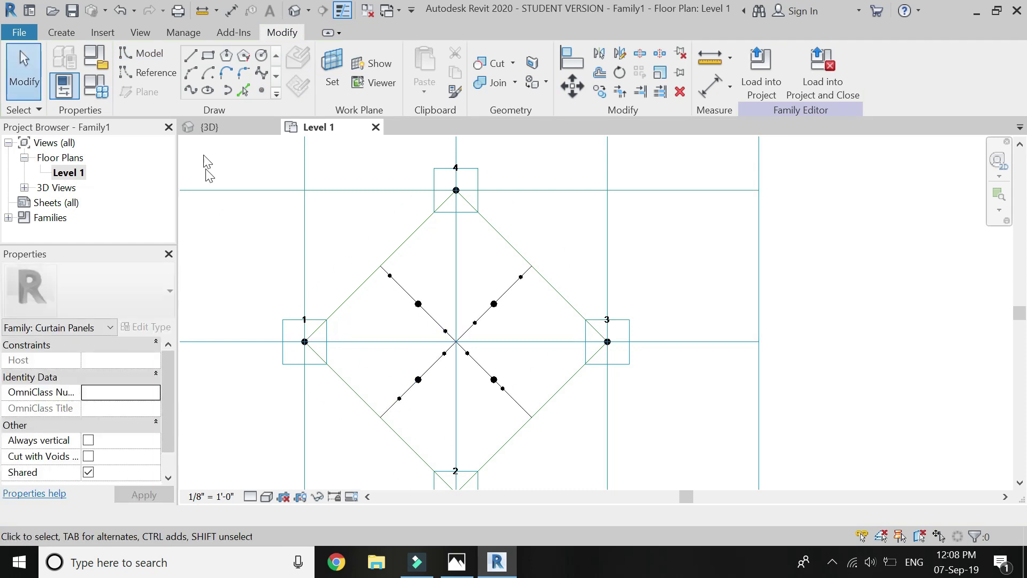
- Switch to the 3D view and frame the rhomboid panel with its reference points
{"action": "left_click", "coordinate": [211, 127]}
{"action": "left_click", "coordinate": [422, 321]}
{"action": "middle_click_drag", "start_coordinate": [422, 321], "coordinate": [456, 396], "text": "shift"}
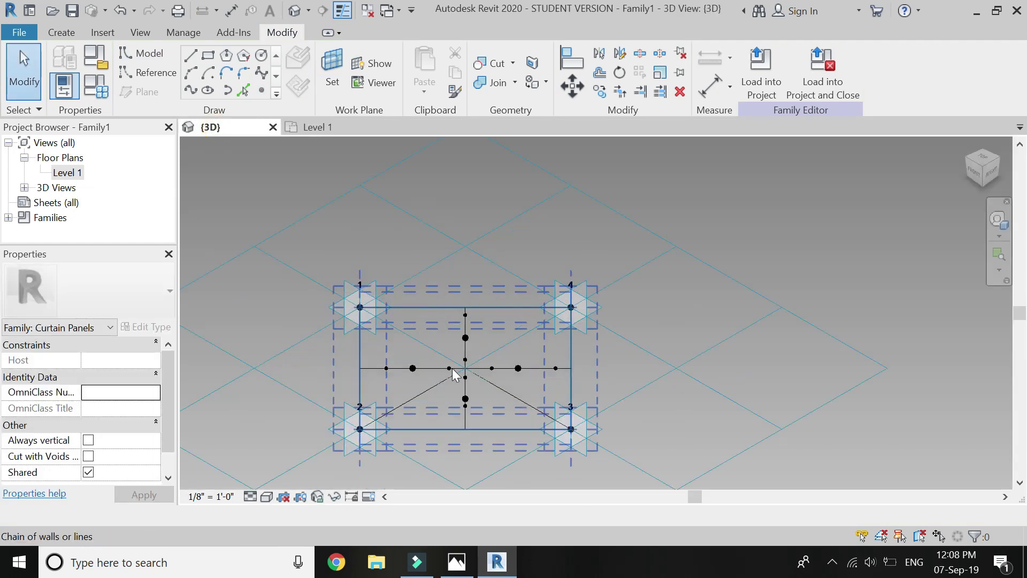
{"action": "scroll", "coordinate": [456, 396], "scroll_direction": "up", "scroll_amount": 3}
{"action": "scroll", "coordinate": [456, 396], "scroll_direction": "down", "scroll_amount": 1}
{"action": "key", "text": "Escape"}
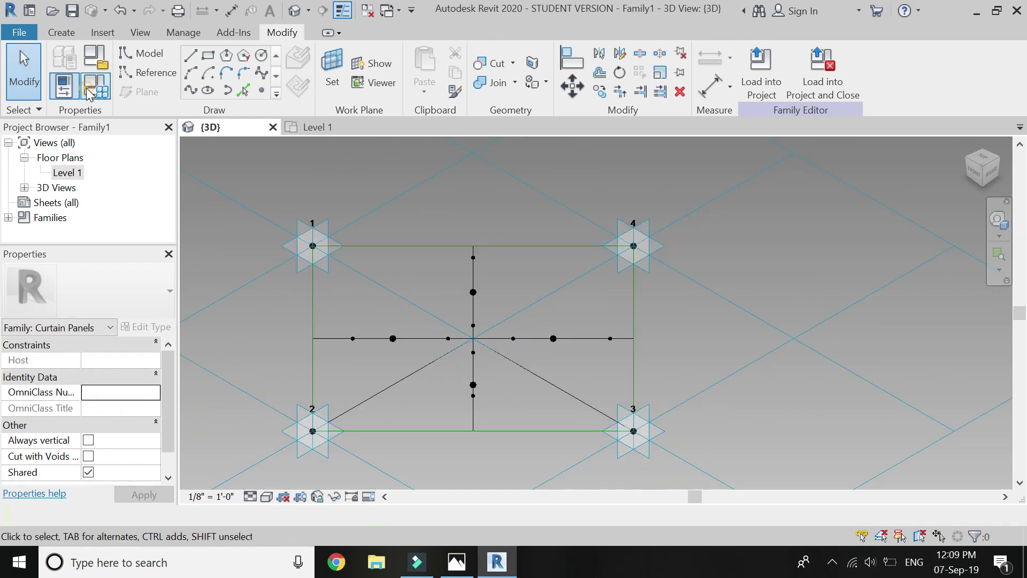
- Add a length family parameter named "Moving height" with a value of 4"
{"action": "left_click", "coordinate": [96, 86]}
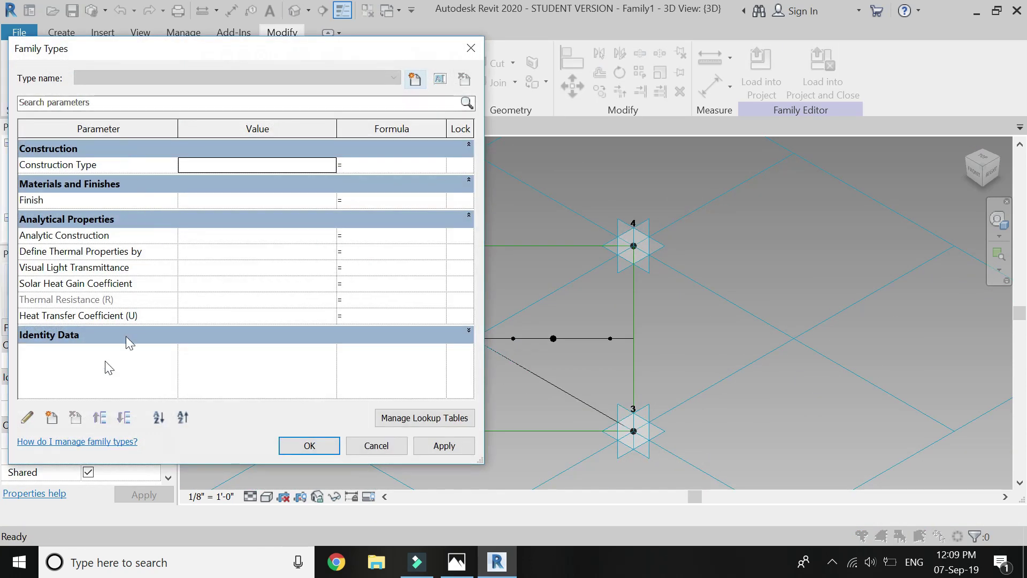
{"action": "left_click", "coordinate": [51, 418]}
{"action": "type", "text": "Moving he"}
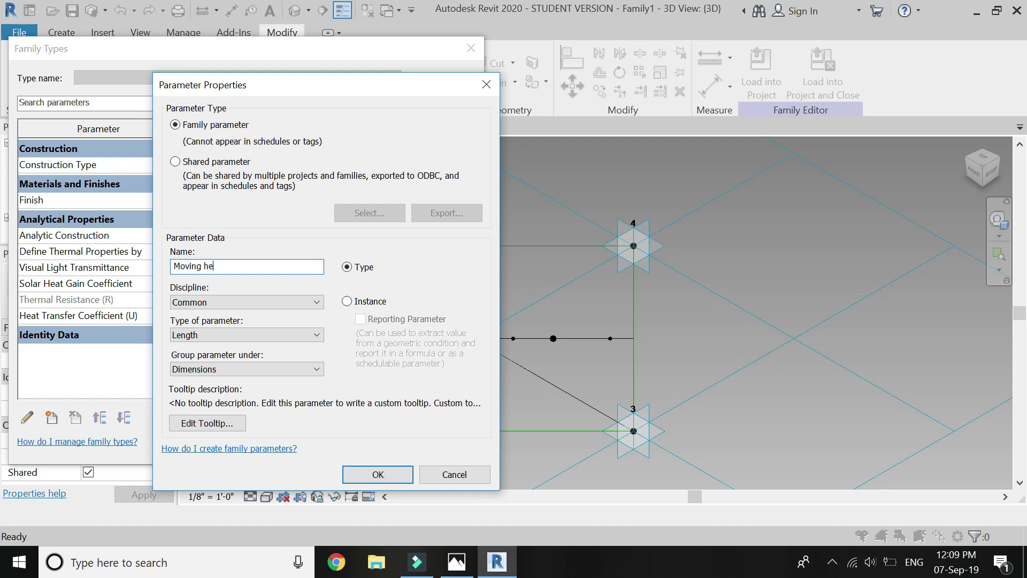
{"action": "type", "text": "ight"}
{"action": "key", "text": "Return"}
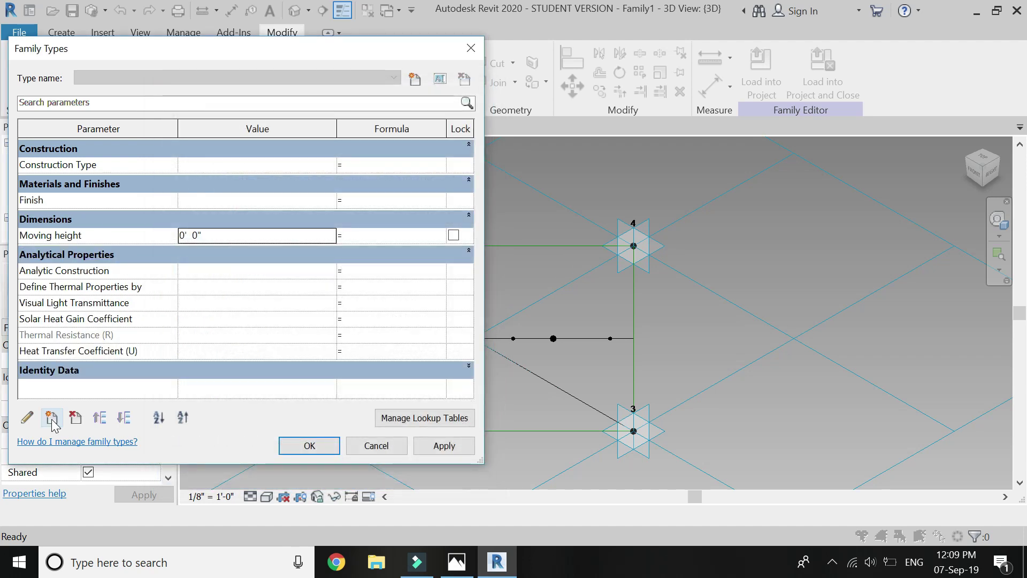
{"action": "left_click", "coordinate": [243, 235]}
{"action": "type", "text": "4"}
{"action": "key", "text": "Tab"}
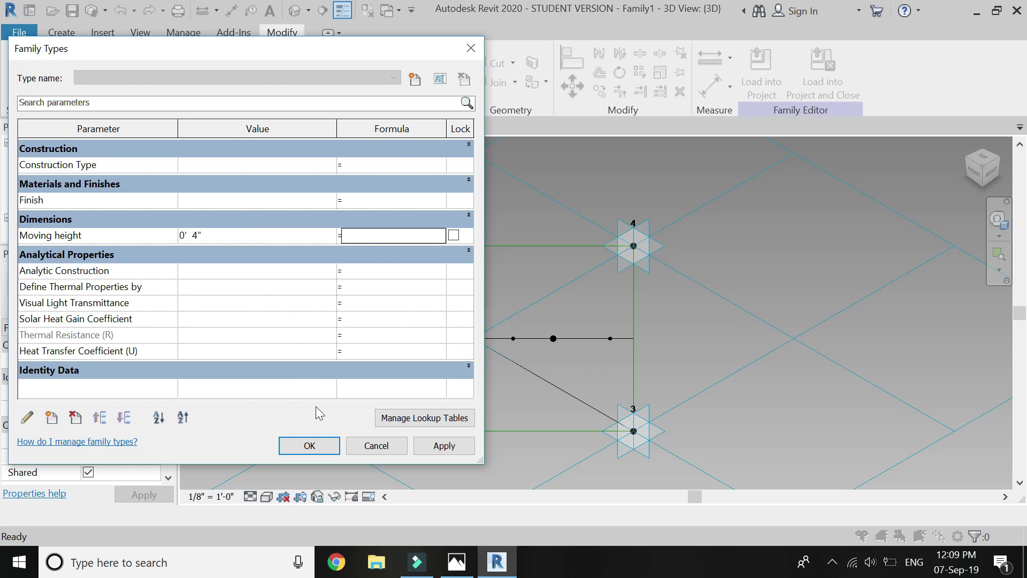
{"action": "left_click", "coordinate": [310, 446]}
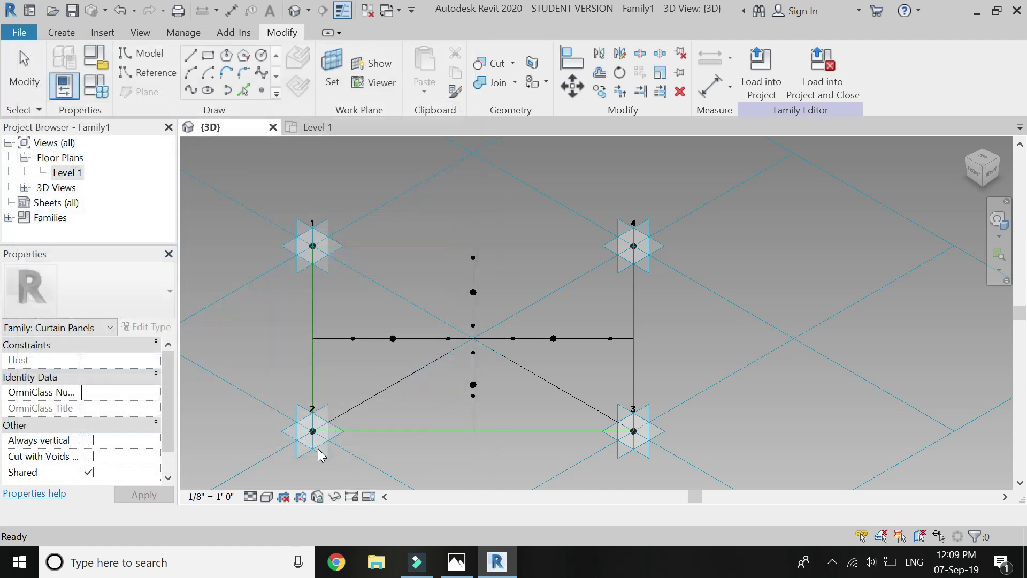
- Associate the offset of the four diagonal midpoint reference points with the "Moving height" parameter
{"action": "left_click", "coordinate": [393, 339]}
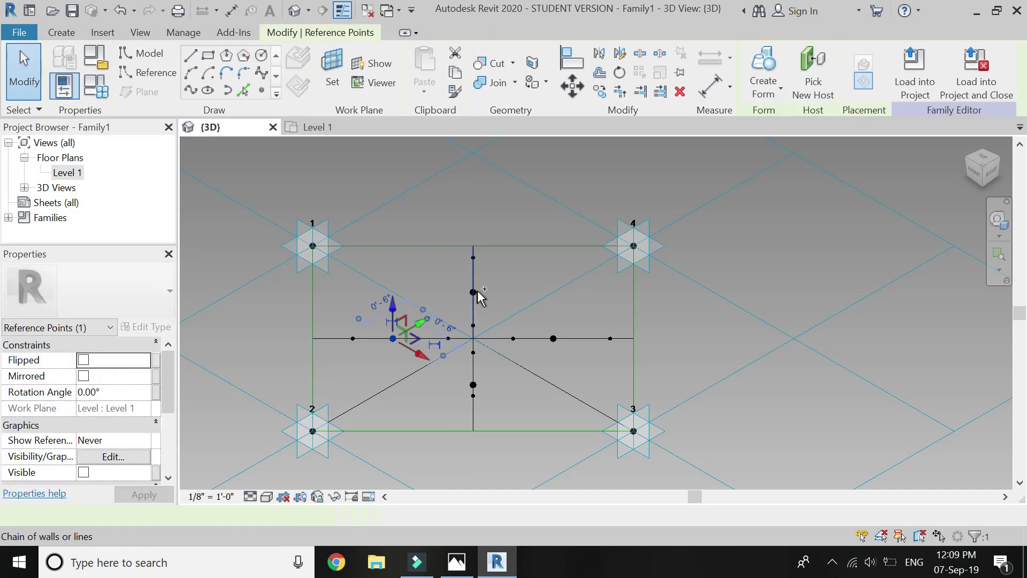
{"action": "left_click", "coordinate": [473, 292], "text": "ctrl"}
{"action": "left_click", "coordinate": [554, 339], "text": "ctrl"}
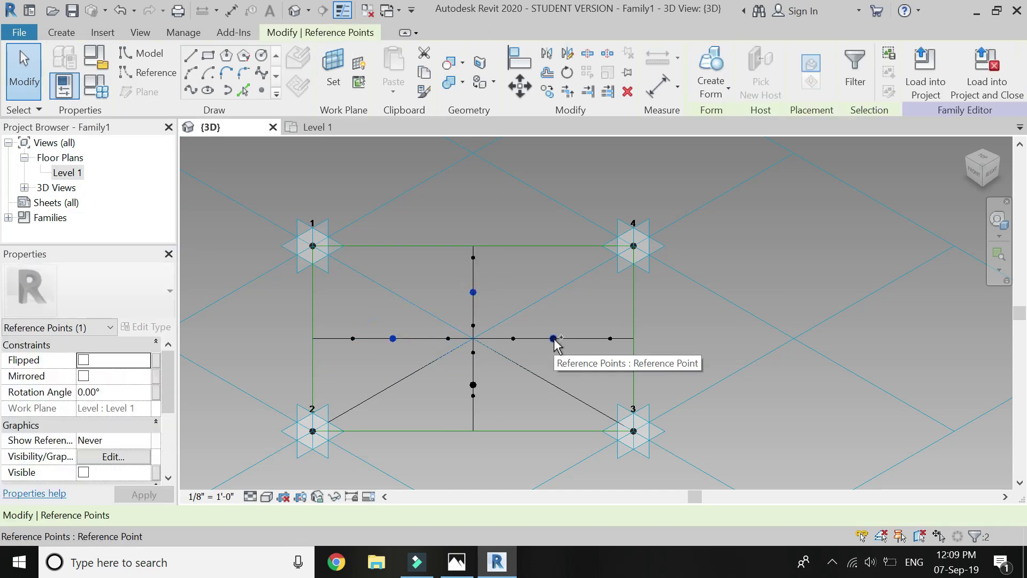
{"action": "left_click", "coordinate": [473, 385], "text": "ctrl"}
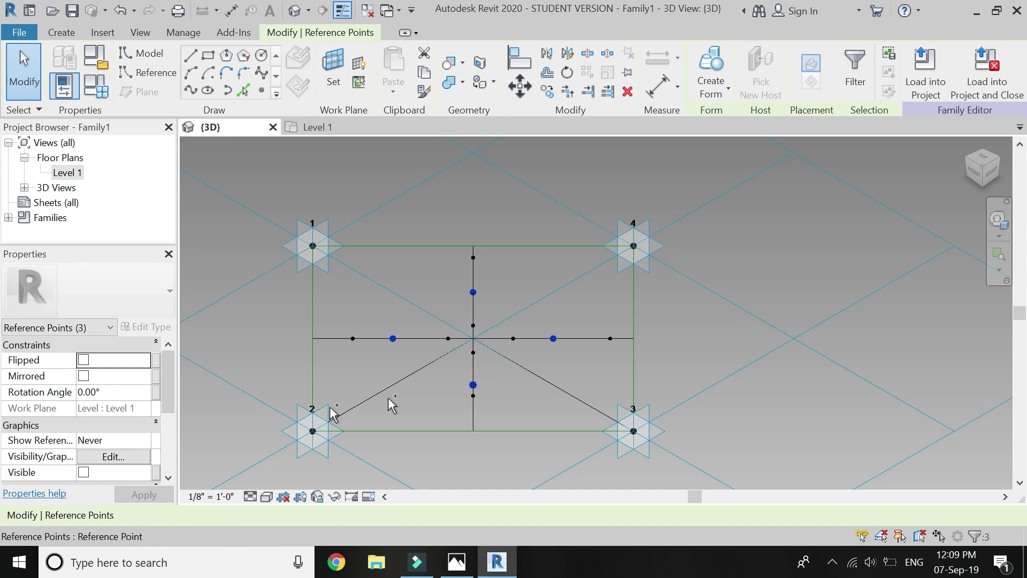
{"action": "scroll", "coordinate": [117, 386], "scroll_direction": "down", "scroll_amount": 4}
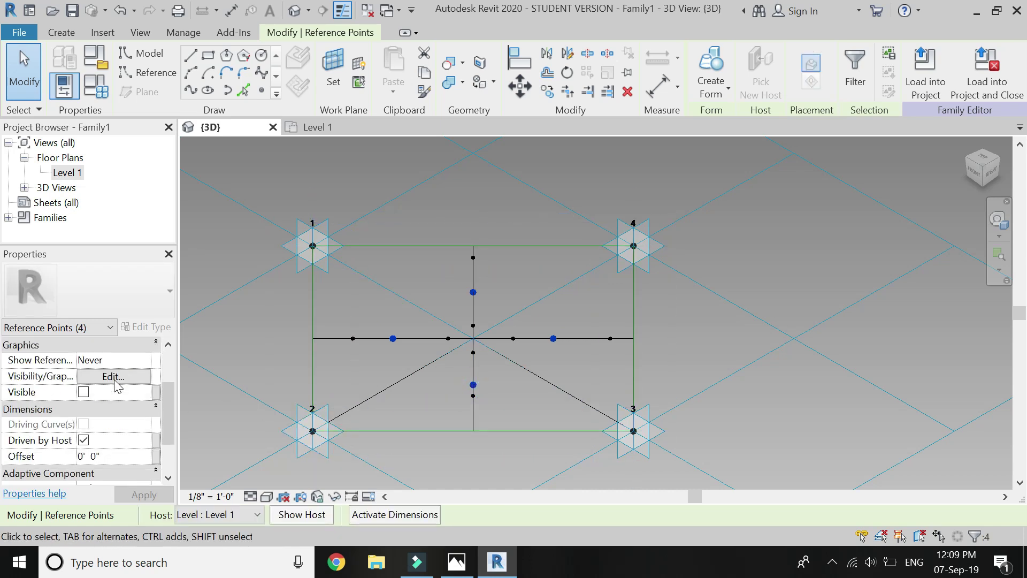
{"action": "left_click", "coordinate": [155, 423]}
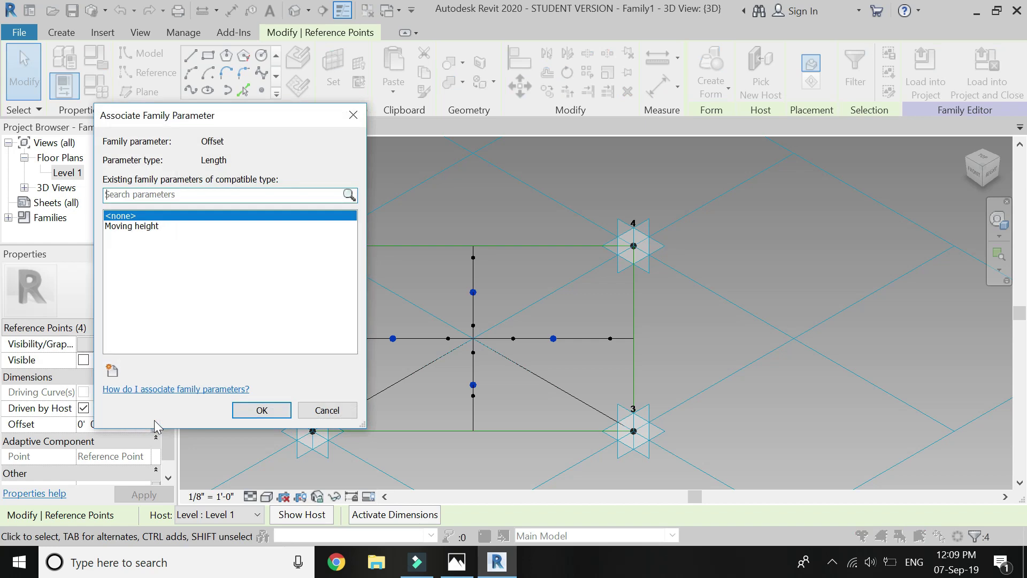
{"action": "left_click", "coordinate": [131, 225]}
{"action": "left_click", "coordinate": [260, 410]}
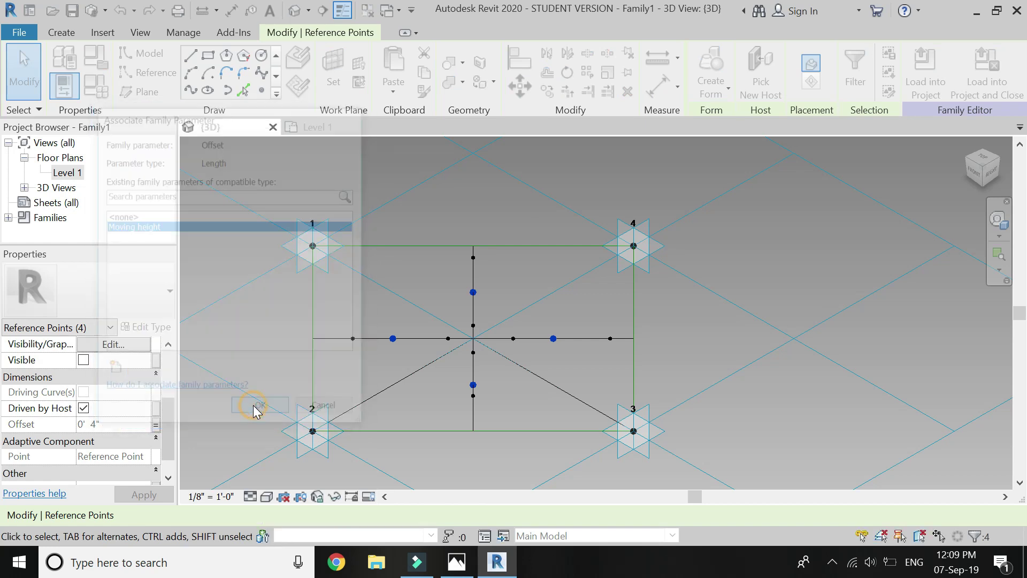
{"action": "left_click", "coordinate": [275, 331]}
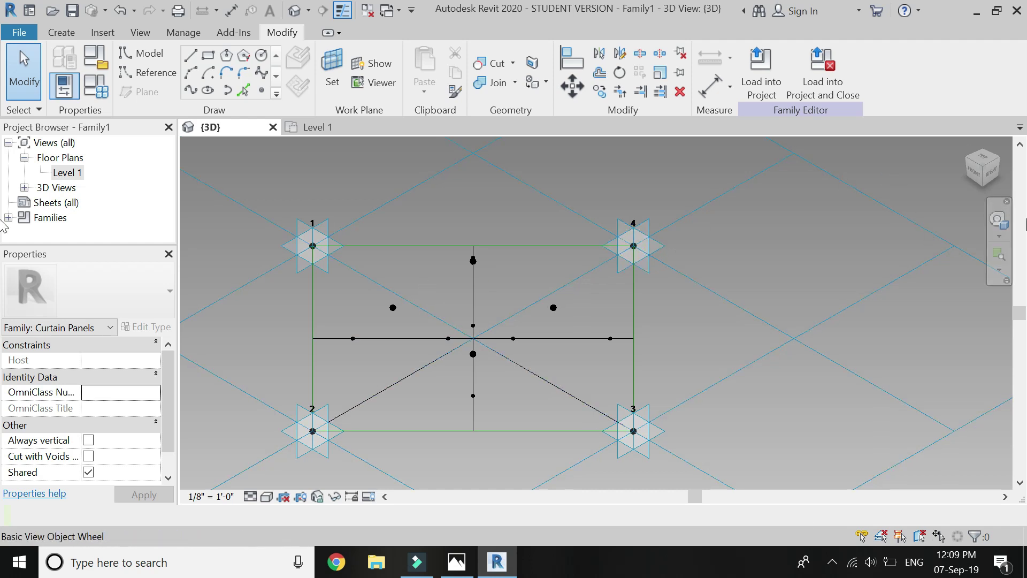
- Set the "Moving height" family parameter to 3"
{"action": "left_click", "coordinate": [96, 86]}
{"action": "left_click_drag", "start_coordinate": [485, 309], "coordinate": [408, 311]}
{"action": "left_click", "coordinate": [201, 236]}
{"action": "type", "text": "3"}
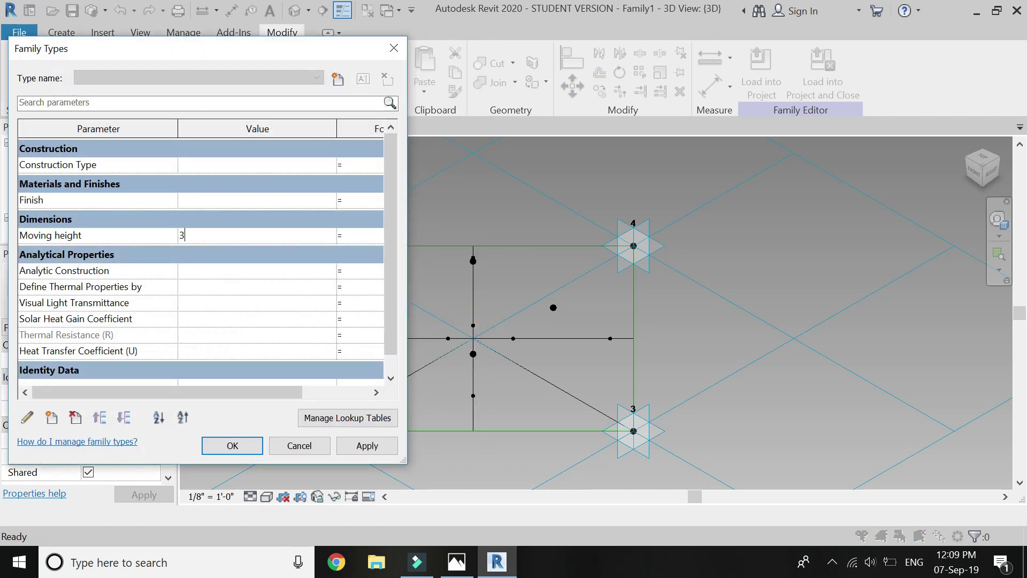
{"action": "type", "text": "\""}
{"action": "left_click", "coordinate": [336, 392]}
{"action": "left_click", "coordinate": [354, 447]}
{"action": "left_click", "coordinate": [234, 445]}
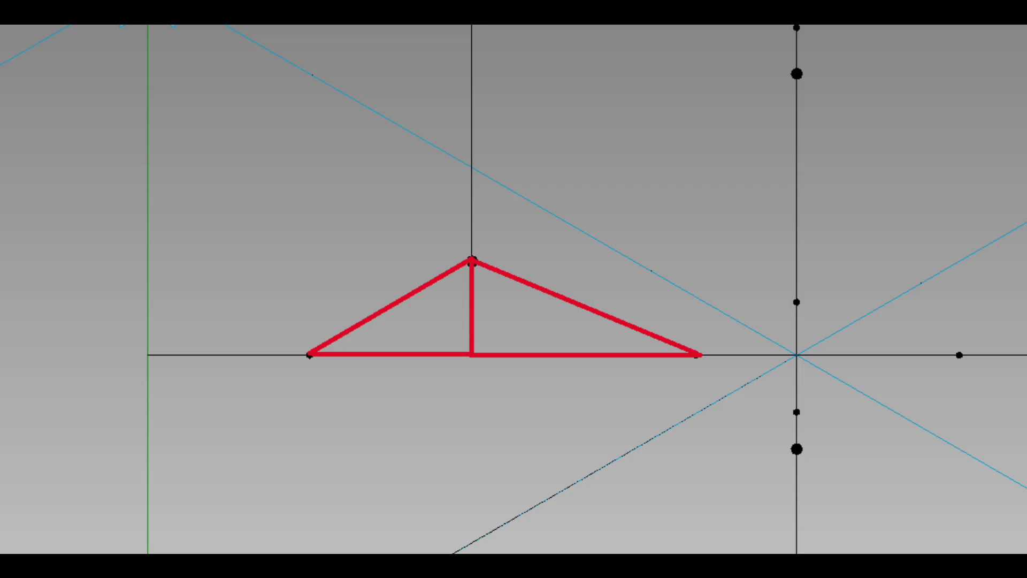
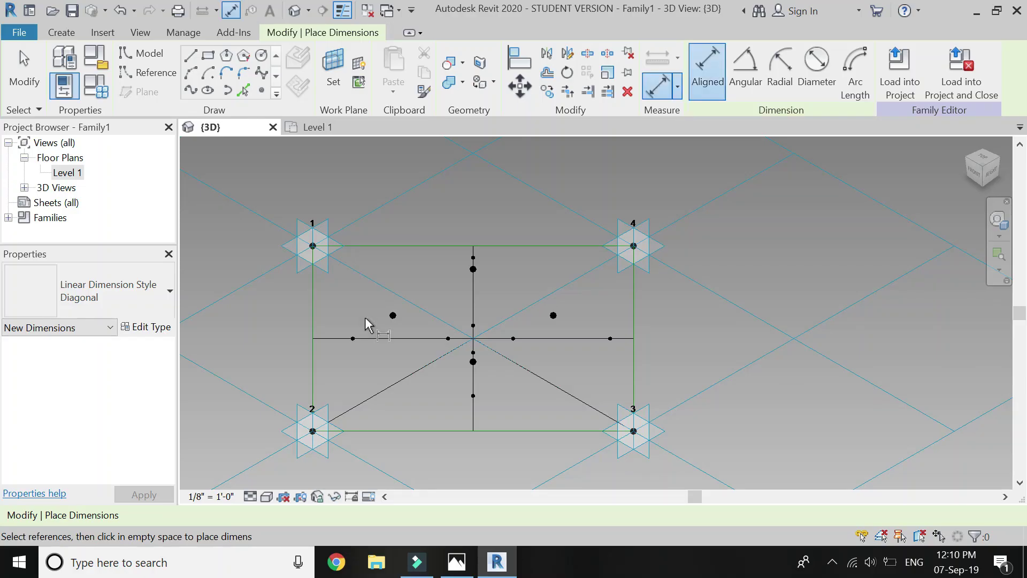
- Place an aligned dimension from the panel edge between points 1 and 2 to the nearest raised reference point
{"action": "scroll", "coordinate": [365, 317], "scroll_direction": "up", "scroll_amount": 2}
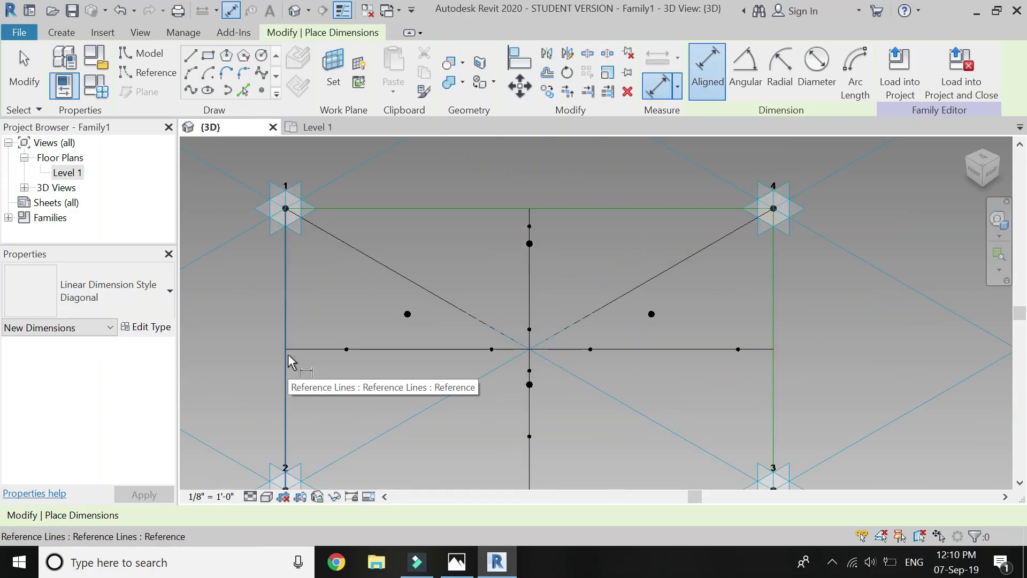
{"action": "left_click", "coordinate": [288, 354]}
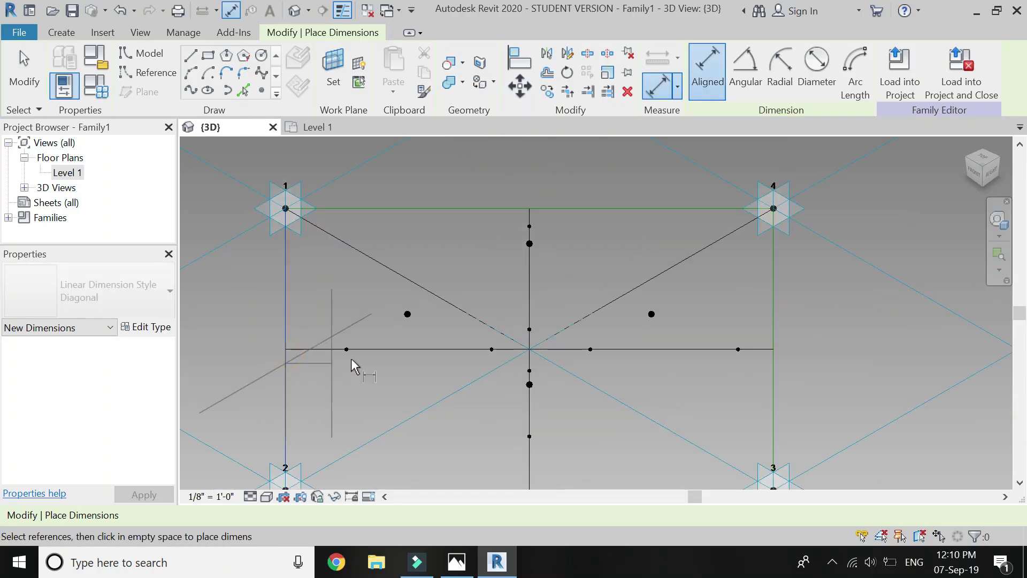
{"action": "left_click", "coordinate": [409, 348]}
{"action": "scroll", "coordinate": [415, 383], "scroll_direction": "down", "scroll_amount": 4}
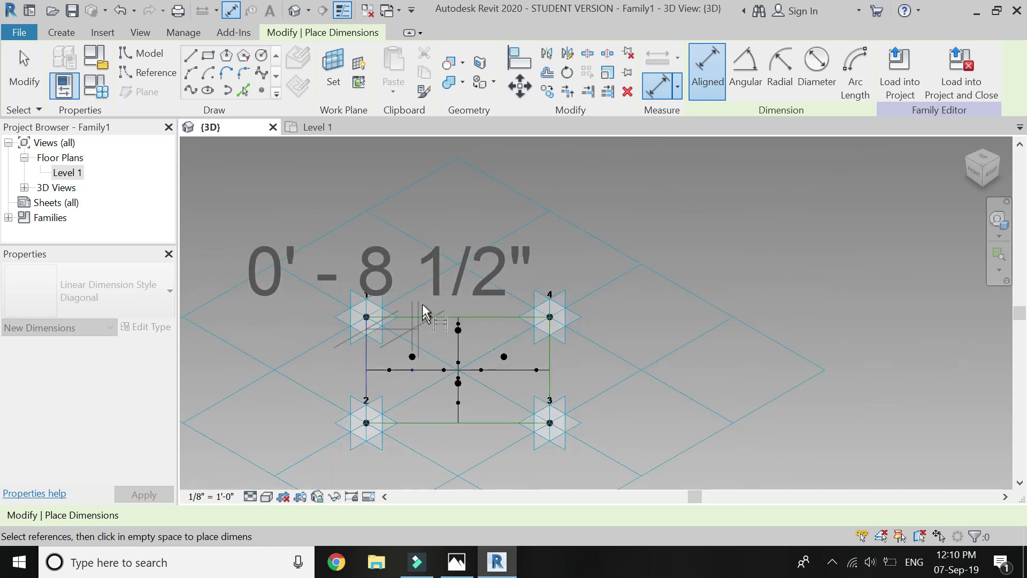
{"action": "left_click", "coordinate": [412, 282]}
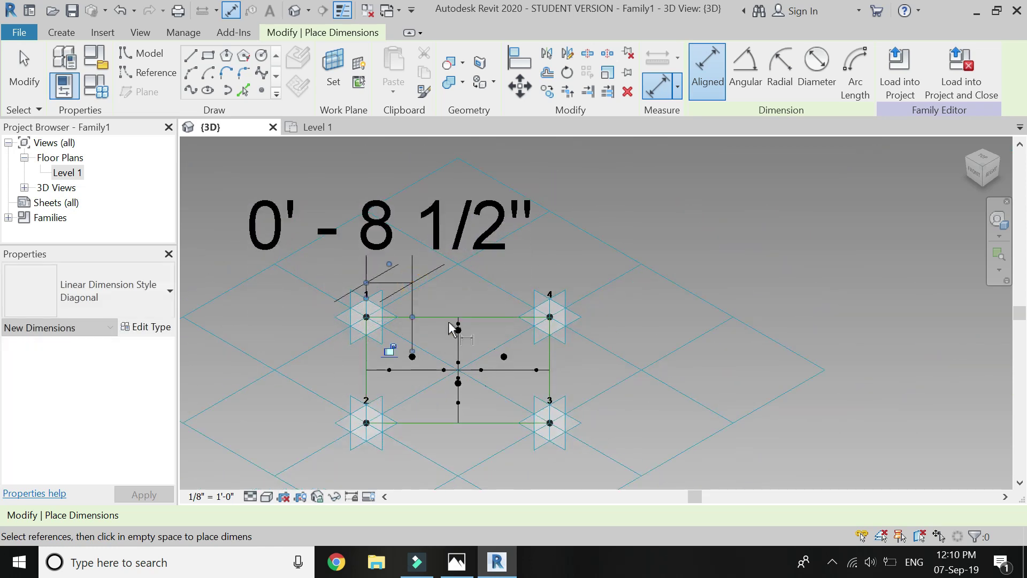
{"action": "key", "text": "Escape"}
{"action": "key", "text": "Escape"}
- Set the view scale to 3/4" = 1'-0" in the 3D view and 1 1/2" = 1'-0" in the Level 1 plan
{"action": "left_click", "coordinate": [211, 496]}
{"action": "left_click", "coordinate": [221, 118]}
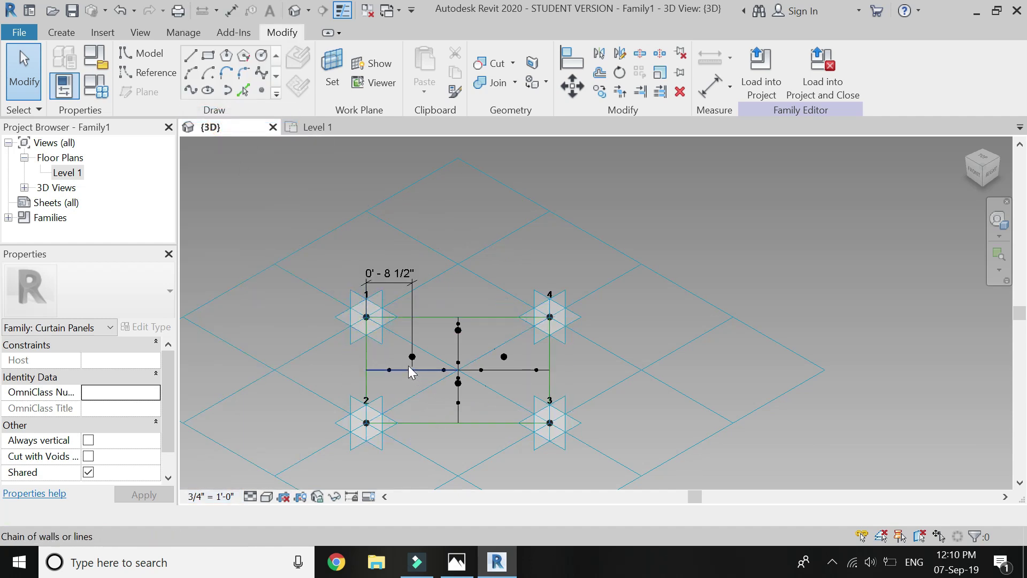
{"action": "left_click", "coordinate": [315, 128]}
{"action": "left_click", "coordinate": [210, 501]}
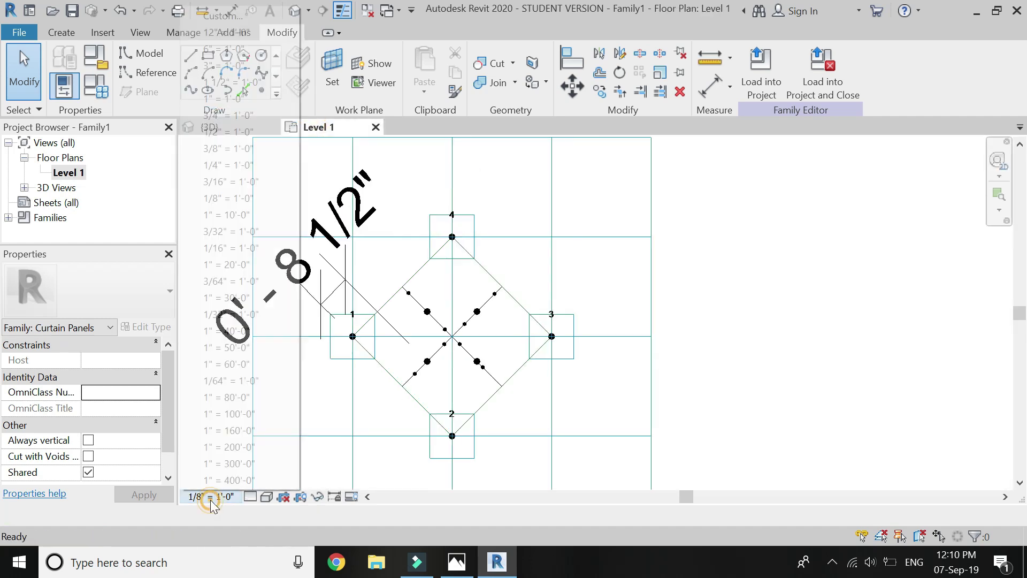
{"action": "left_click", "coordinate": [214, 81]}
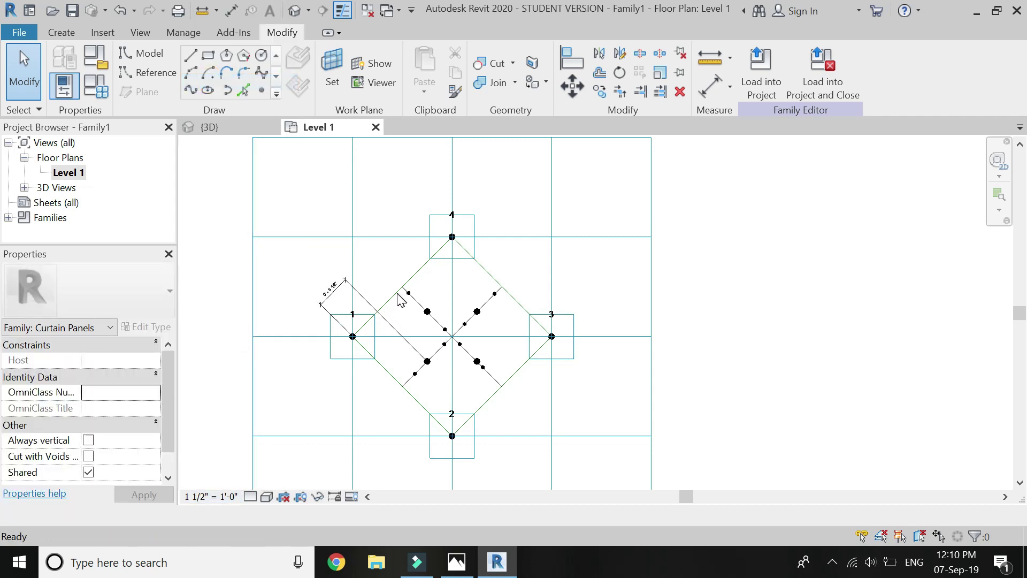
- Label the new aligned dimension with a new type family parameter named "lenght"
{"action": "scroll", "coordinate": [399, 300], "scroll_direction": "up", "scroll_amount": 2}
{"action": "left_click", "coordinate": [319, 287]}
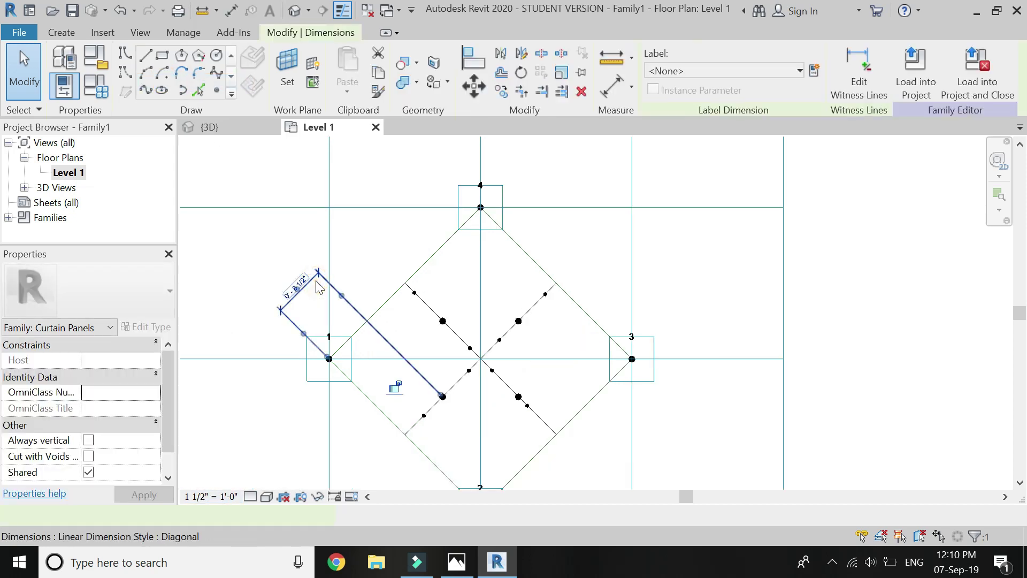
{"action": "left_click", "coordinate": [814, 70]}
{"action": "type", "text": "lenght"}
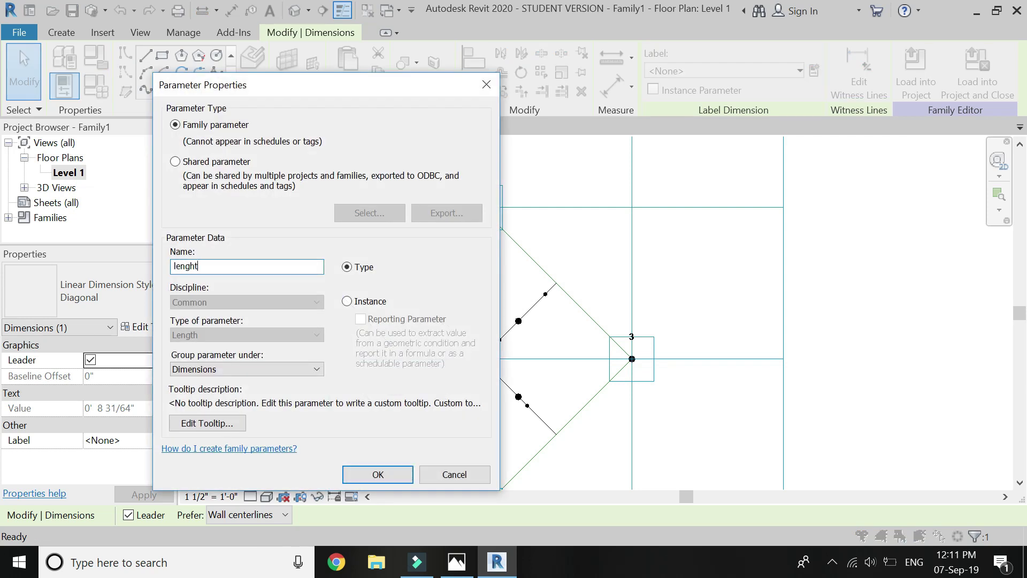
{"action": "key", "text": "Return"}
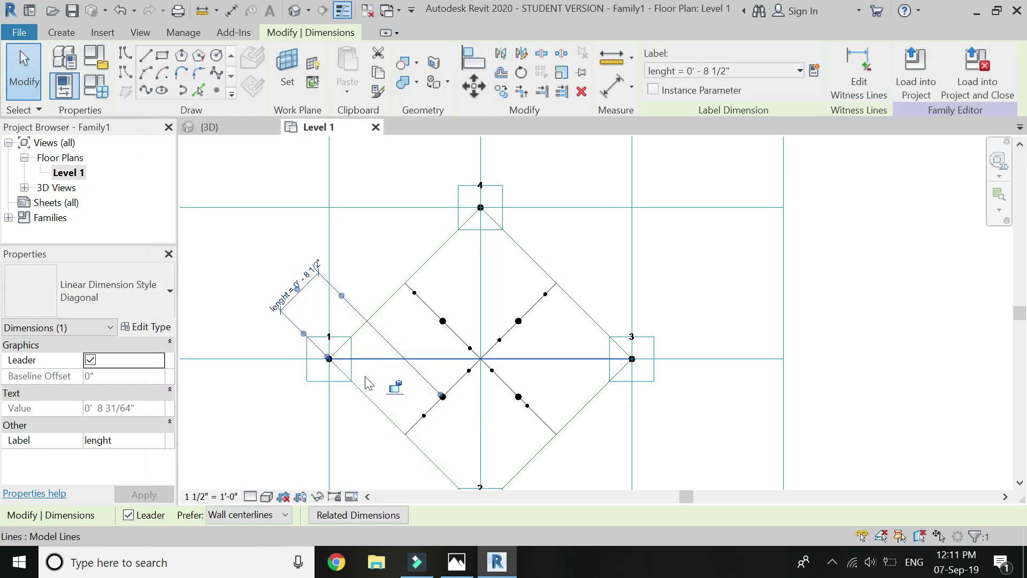
{"action": "left_click", "coordinate": [344, 218]}
{"action": "scroll", "coordinate": [344, 217], "scroll_direction": "down", "scroll_amount": 2}
{"action": "scroll", "coordinate": [334, 384], "scroll_direction": "up", "scroll_amount": 2}
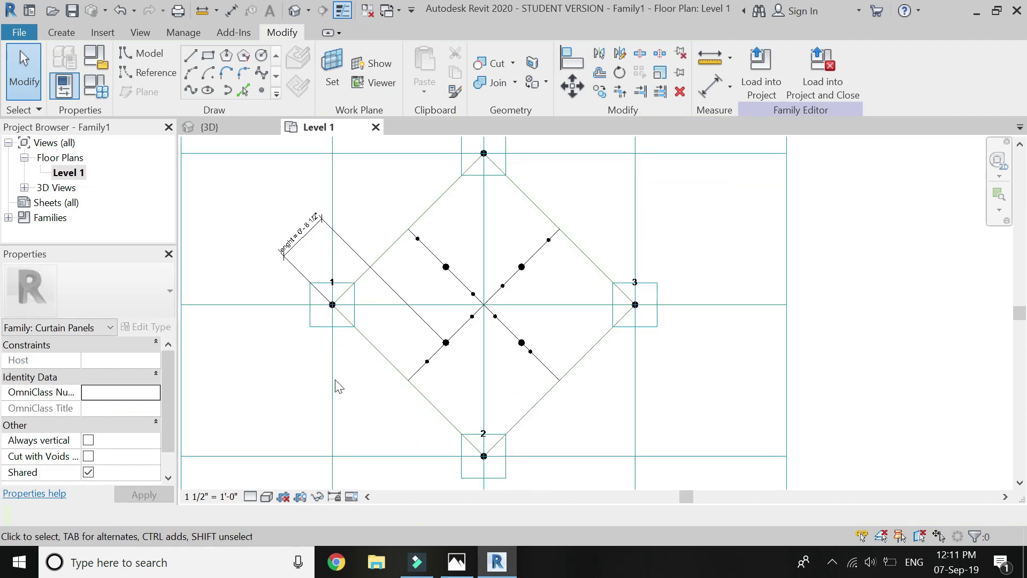
- Return to the 3D view and add a length family parameter named "base"
{"action": "left_click", "coordinate": [210, 126]}
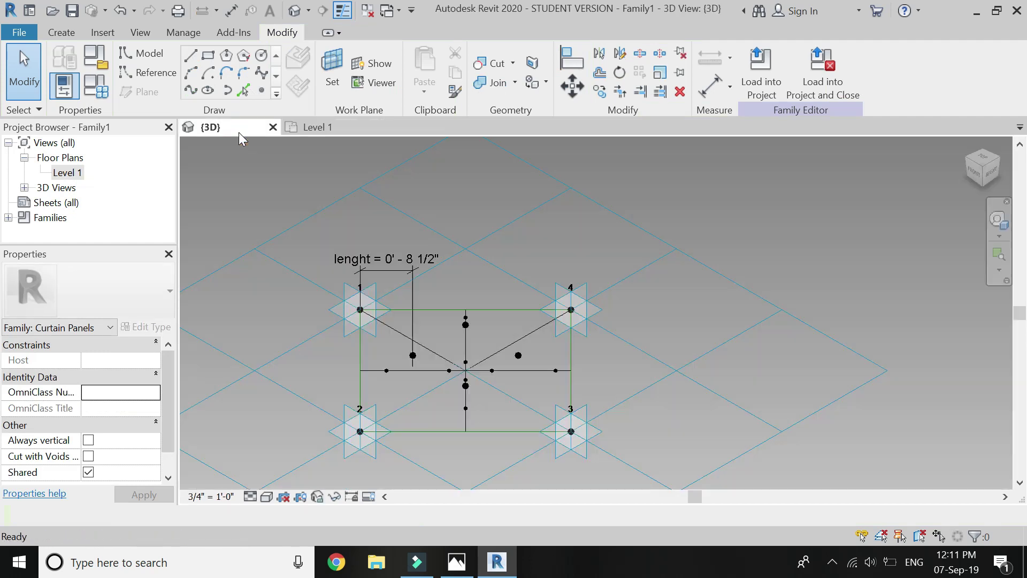
{"action": "scroll", "coordinate": [394, 370], "scroll_direction": "up", "scroll_amount": 3}
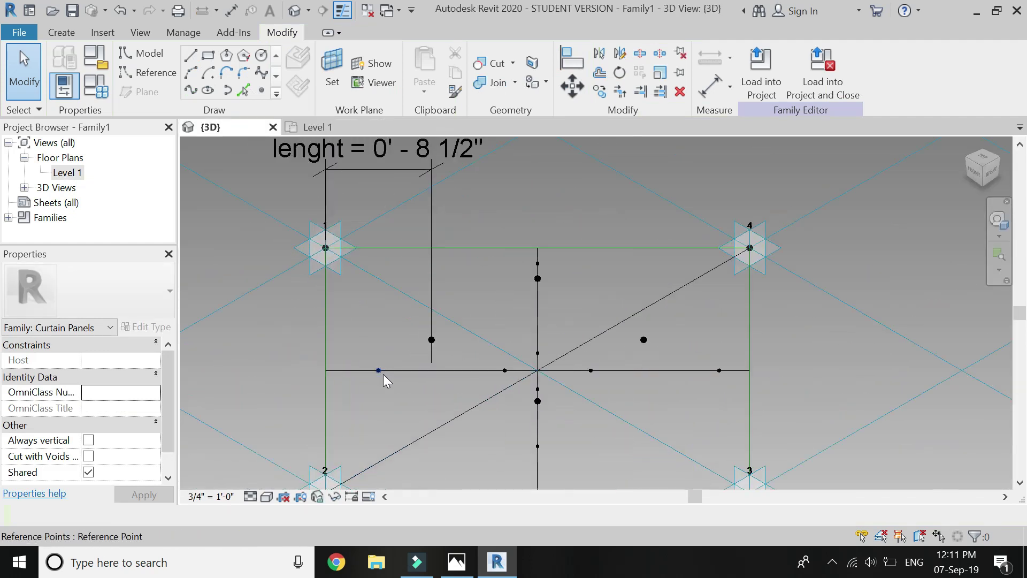
{"action": "scroll", "coordinate": [388, 394], "scroll_direction": "up", "scroll_amount": 3}
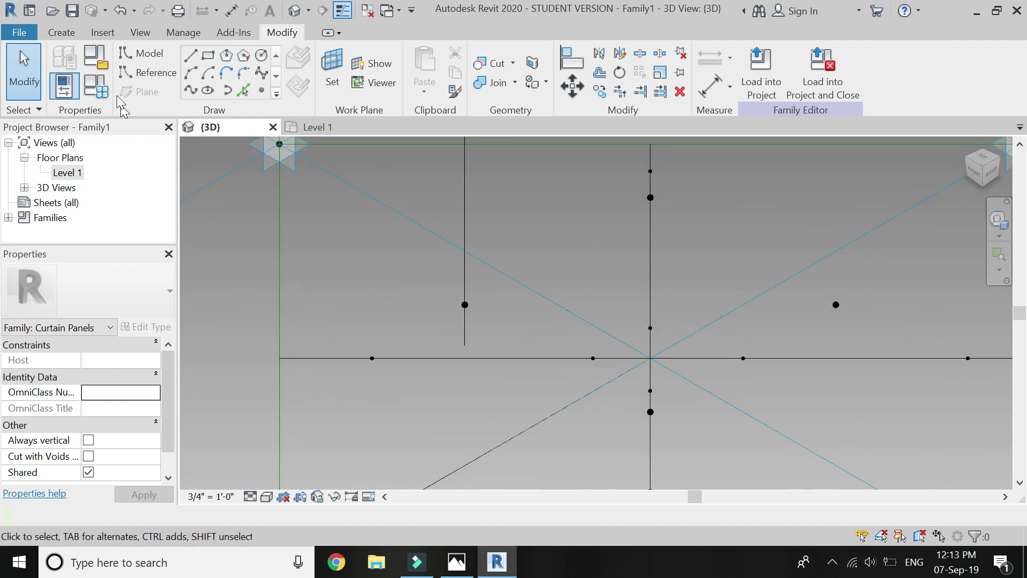
{"action": "left_click", "coordinate": [97, 89]}
{"action": "left_click", "coordinate": [52, 418]}
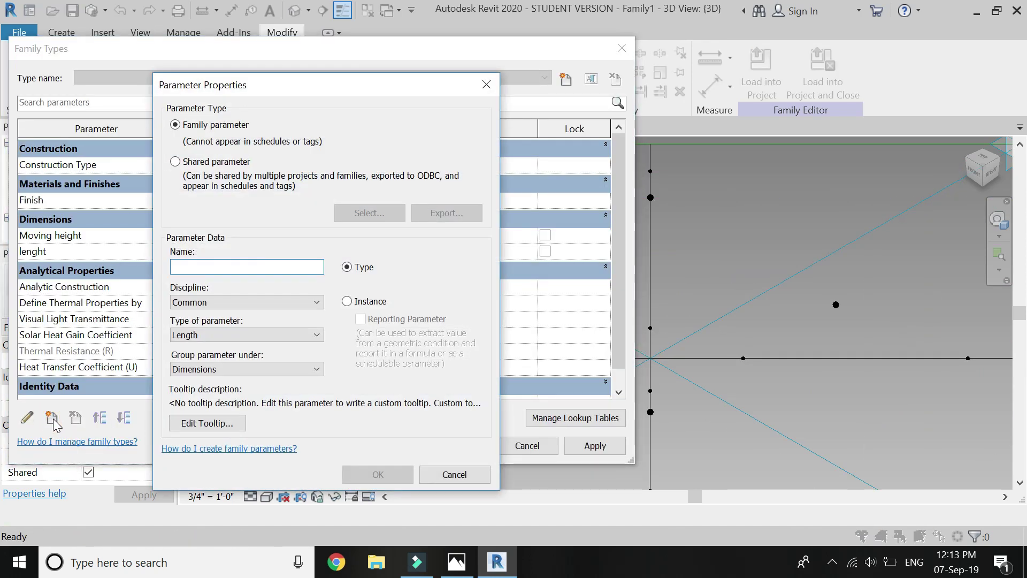
{"action": "type", "text": "base"}
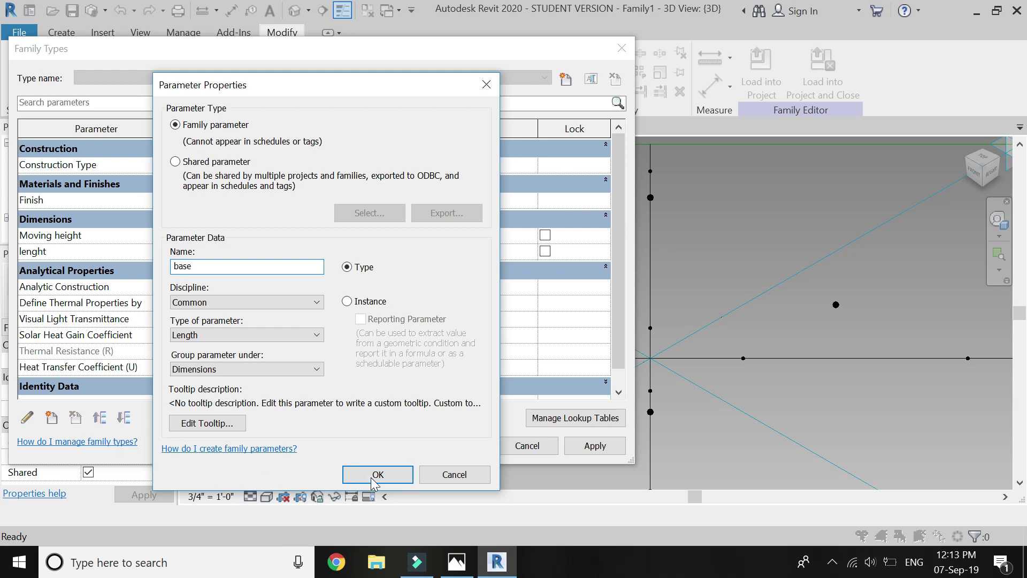
{"action": "left_click", "coordinate": [367, 479]}
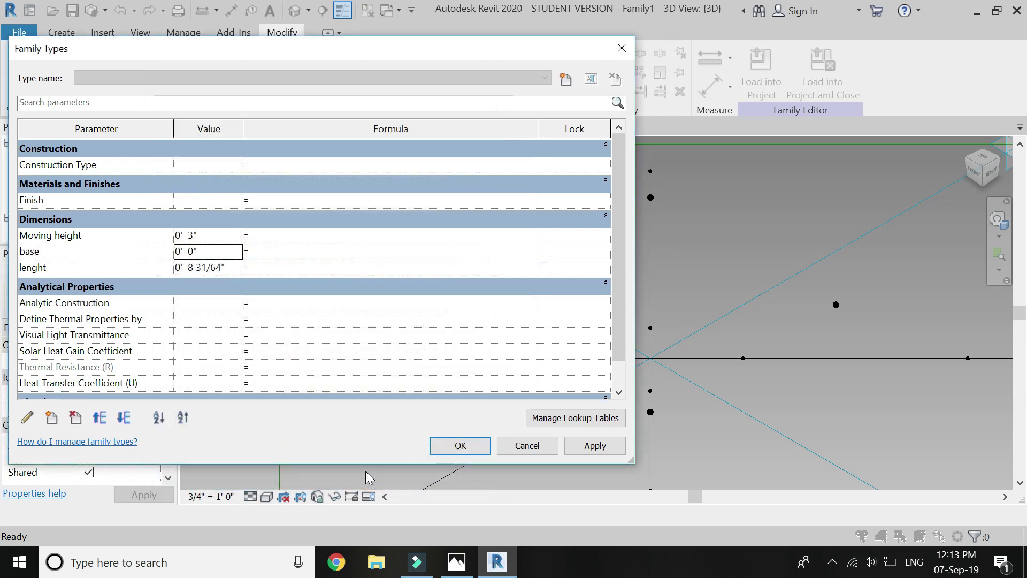
- Give the "base" parameter the formula sqrt((lenght ^ 2) - (Moving height ^ 2)) and apply the family types
{"action": "left_click", "coordinate": [262, 251]}
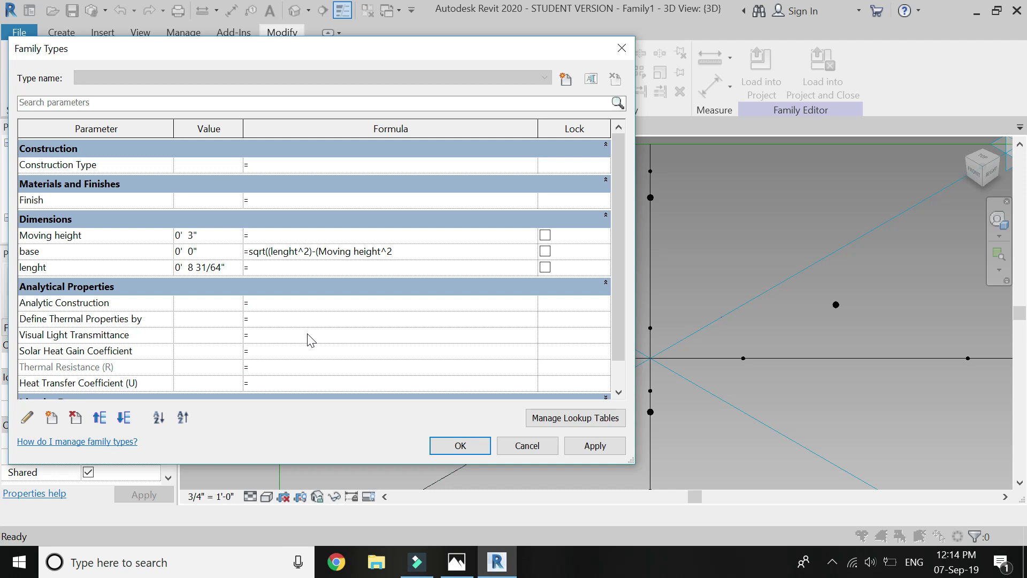
{"action": "key", "text": "Tab"}
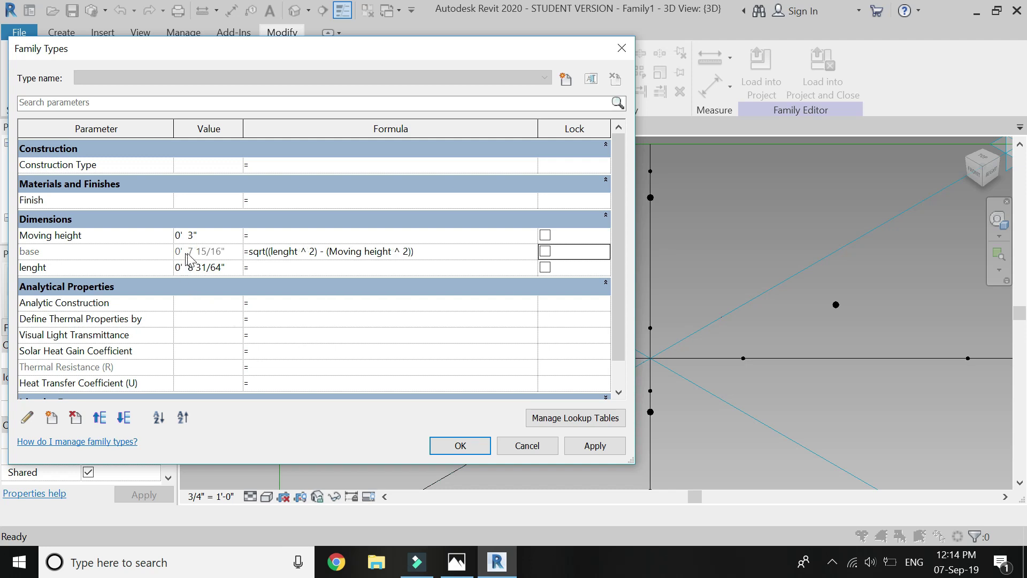
{"action": "left_click", "coordinate": [445, 457]}
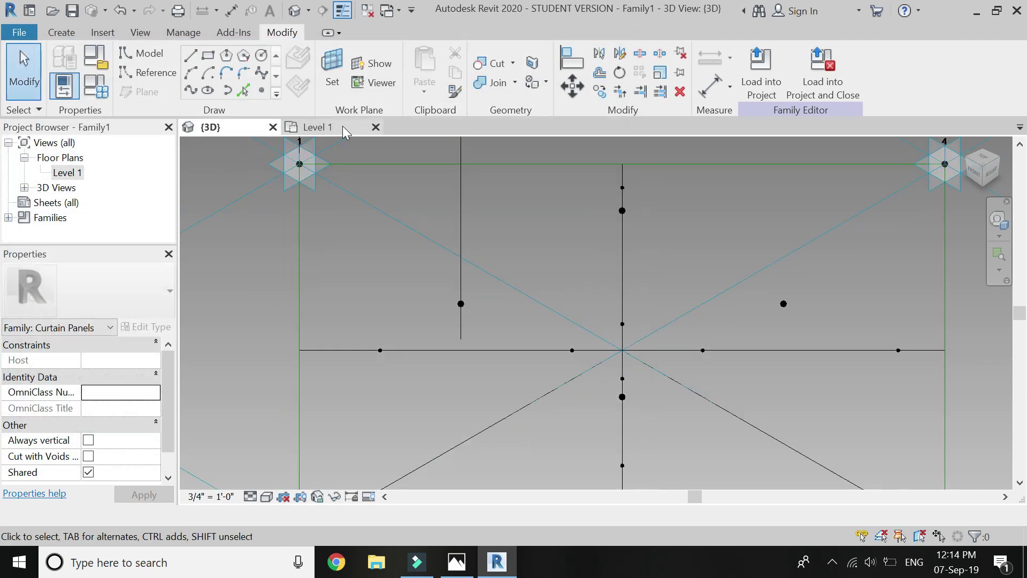
- In the Level 1 plan, set the upper-left line's outer reference point to Segment Length measurement and associate that length with "base"
{"action": "left_click", "coordinate": [337, 128]}
{"action": "scroll", "coordinate": [375, 225], "scroll_direction": "up", "scroll_amount": 5}
{"action": "left_click", "coordinate": [360, 166]}
{"action": "scroll", "coordinate": [117, 417], "scroll_direction": "down", "scroll_amount": 3}
{"action": "left_click", "coordinate": [146, 408]}
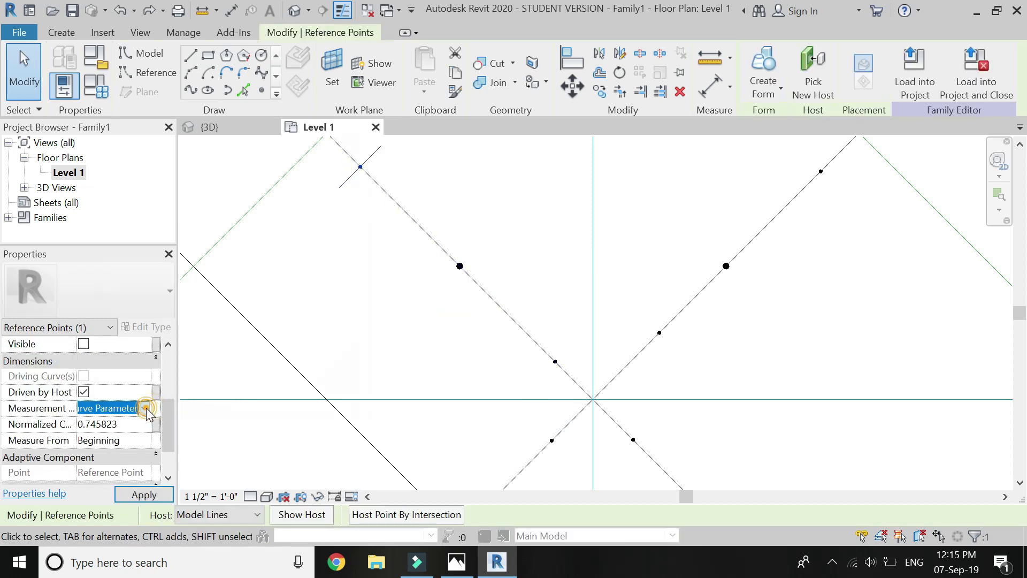
{"action": "left_click", "coordinate": [112, 451]}
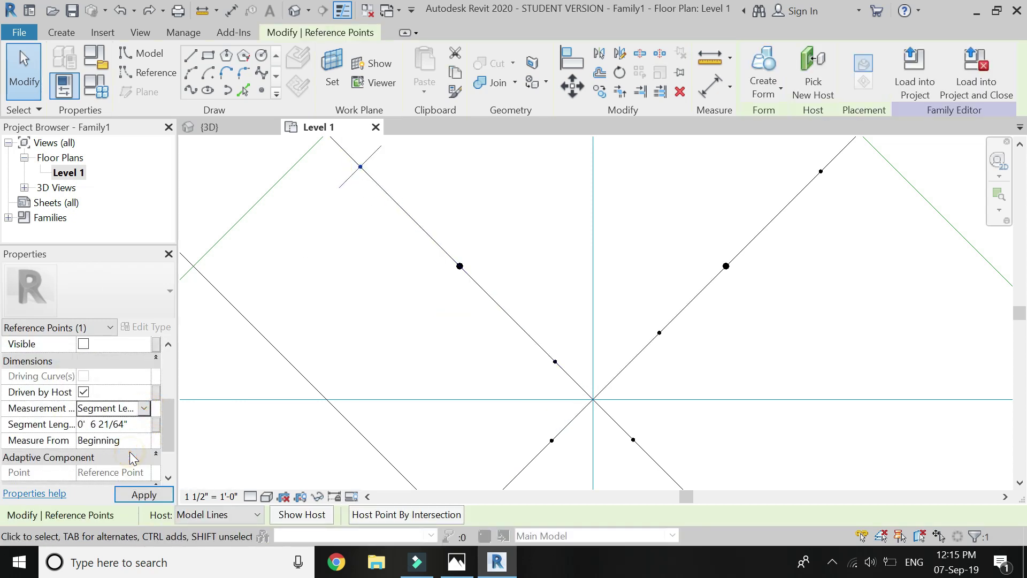
{"action": "left_click", "coordinate": [156, 425]}
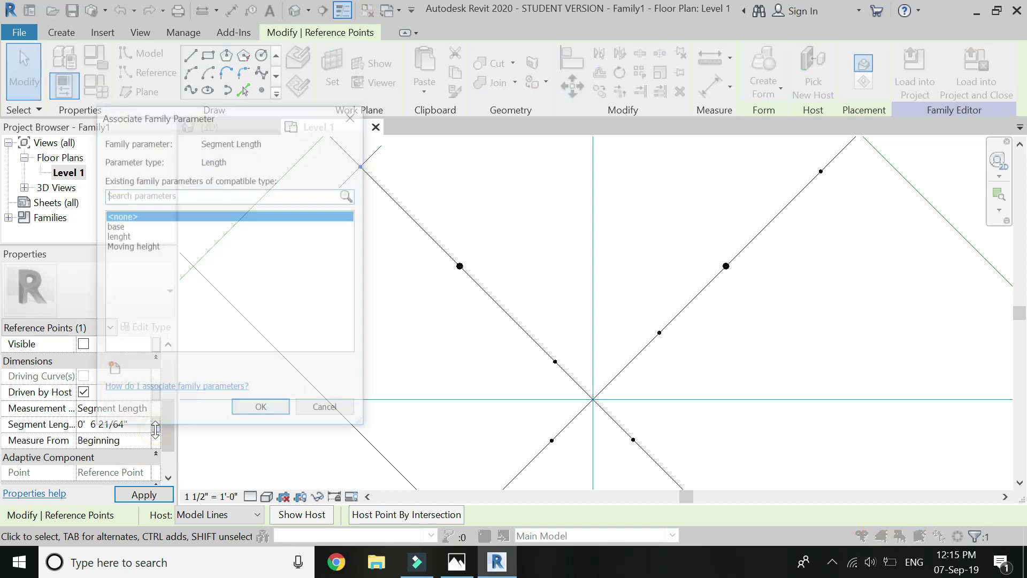
{"action": "left_click", "coordinate": [115, 225]}
{"action": "left_click", "coordinate": [238, 409]}
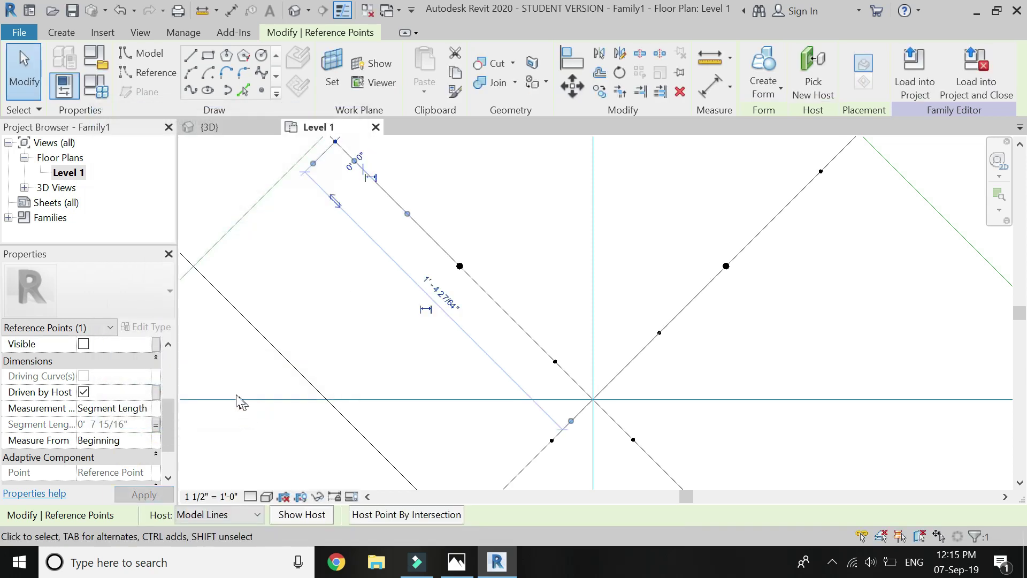
{"action": "scroll", "coordinate": [338, 426], "scroll_direction": "down", "scroll_amount": 3}
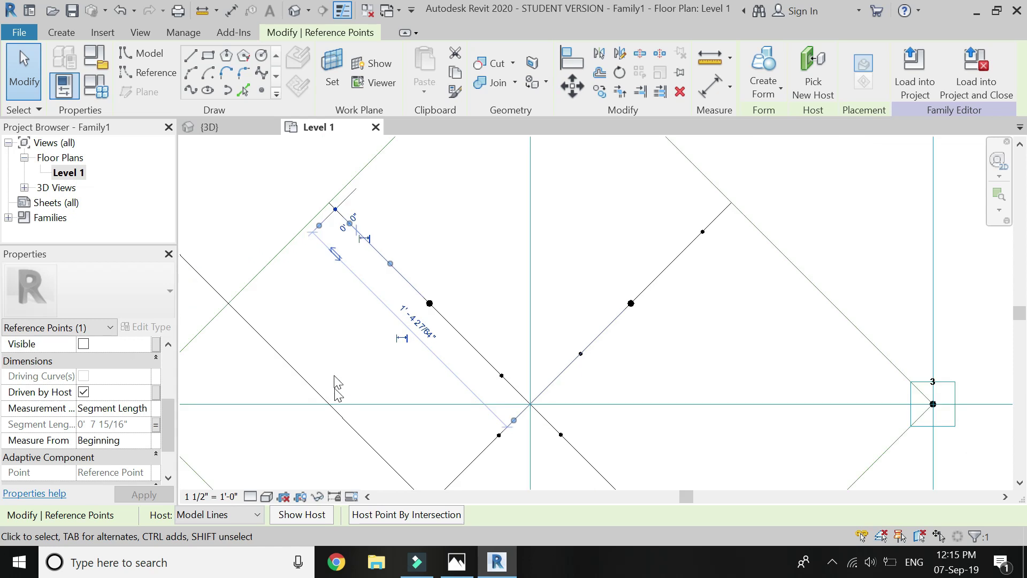
{"action": "key", "text": "Escape"}
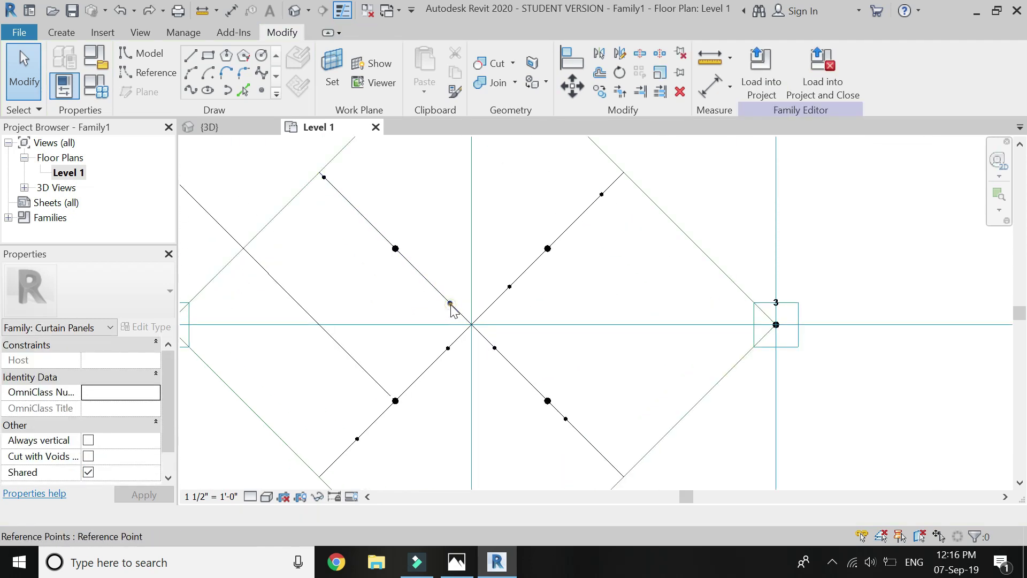
- Set the upper-left line's inner reference point to Segment Length measured from End and associate that length with "base"
{"action": "left_click", "coordinate": [450, 305]}
{"action": "scroll", "coordinate": [112, 425], "scroll_direction": "down", "scroll_amount": 3}
{"action": "scroll", "coordinate": [110, 419], "scroll_direction": "up", "scroll_amount": 1}
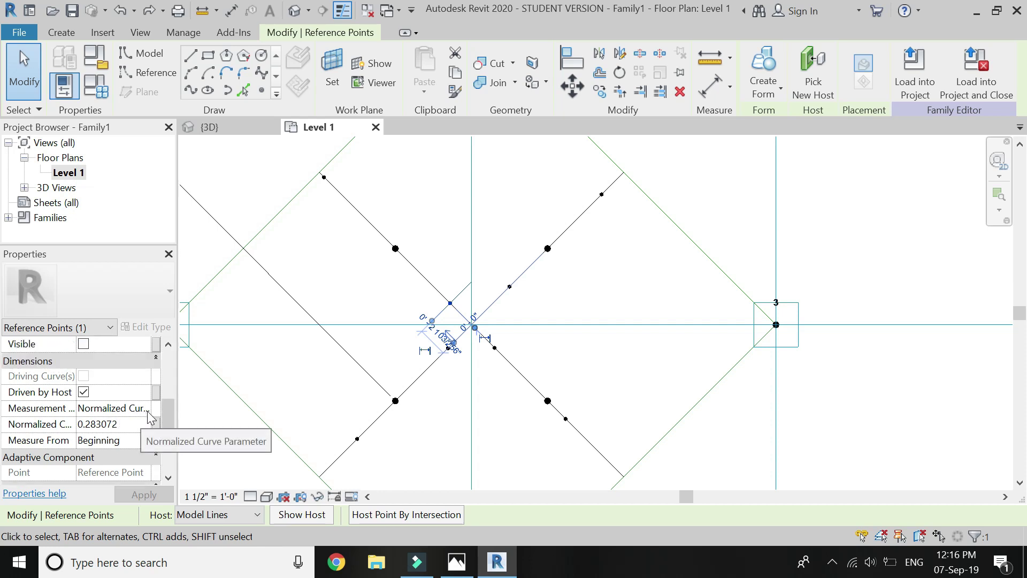
{"action": "left_click", "coordinate": [117, 440]}
{"action": "left_click", "coordinate": [142, 439]}
{"action": "left_click", "coordinate": [107, 463]}
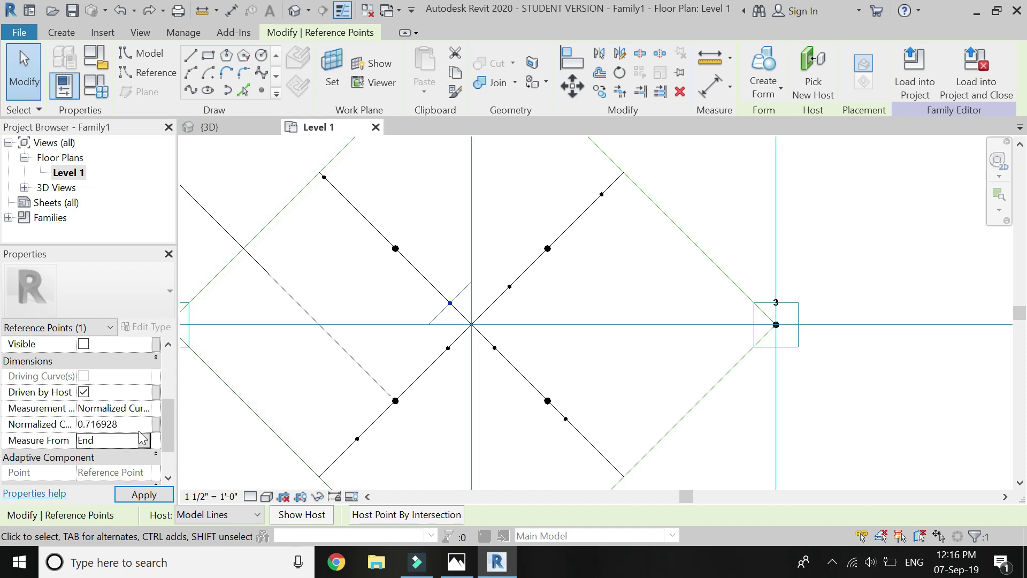
{"action": "left_click", "coordinate": [150, 410]}
{"action": "left_click", "coordinate": [144, 407]}
{"action": "left_click", "coordinate": [143, 437]}
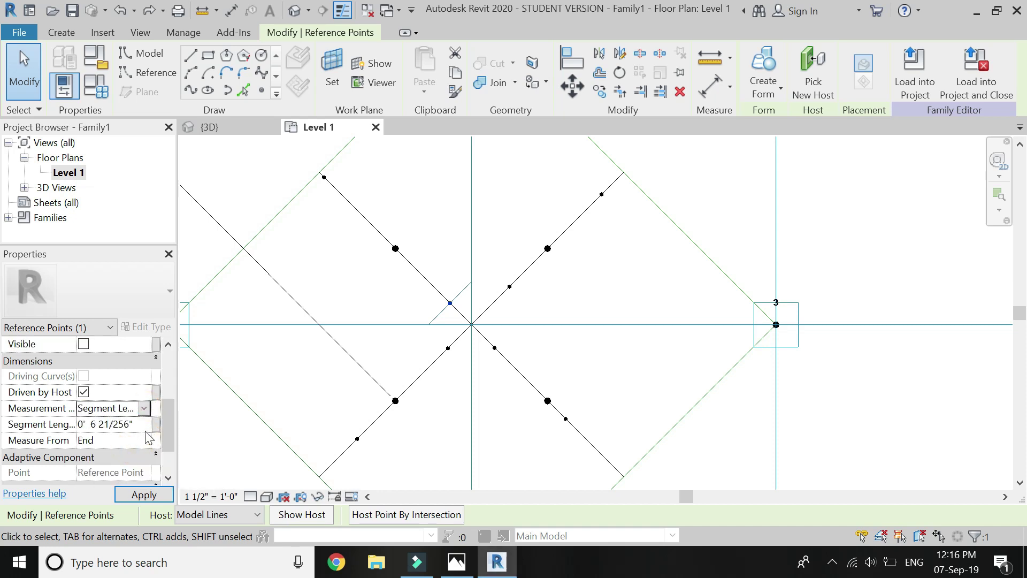
{"action": "left_click", "coordinate": [156, 425]}
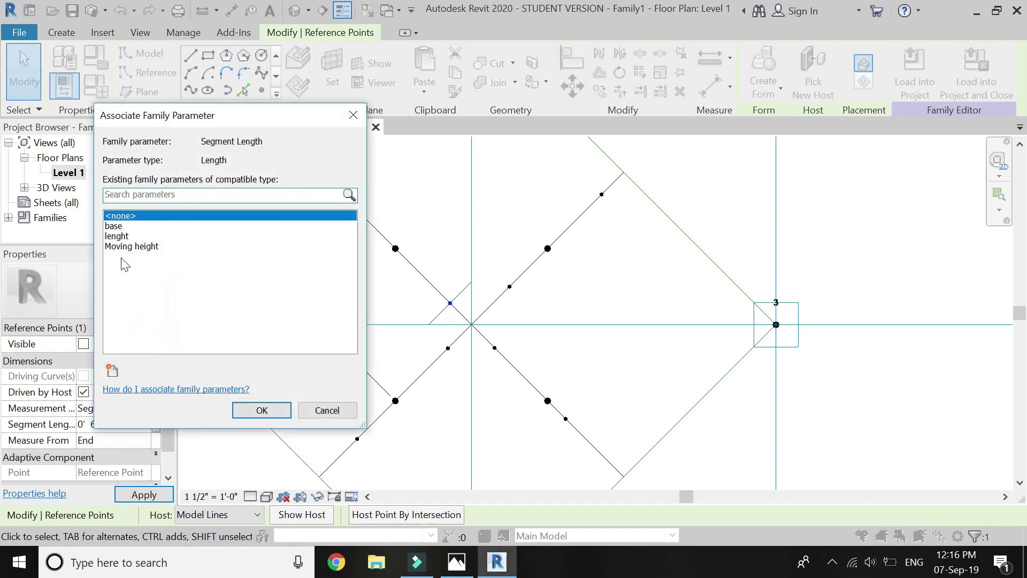
{"action": "left_click", "coordinate": [114, 227]}
{"action": "left_click", "coordinate": [269, 409]}
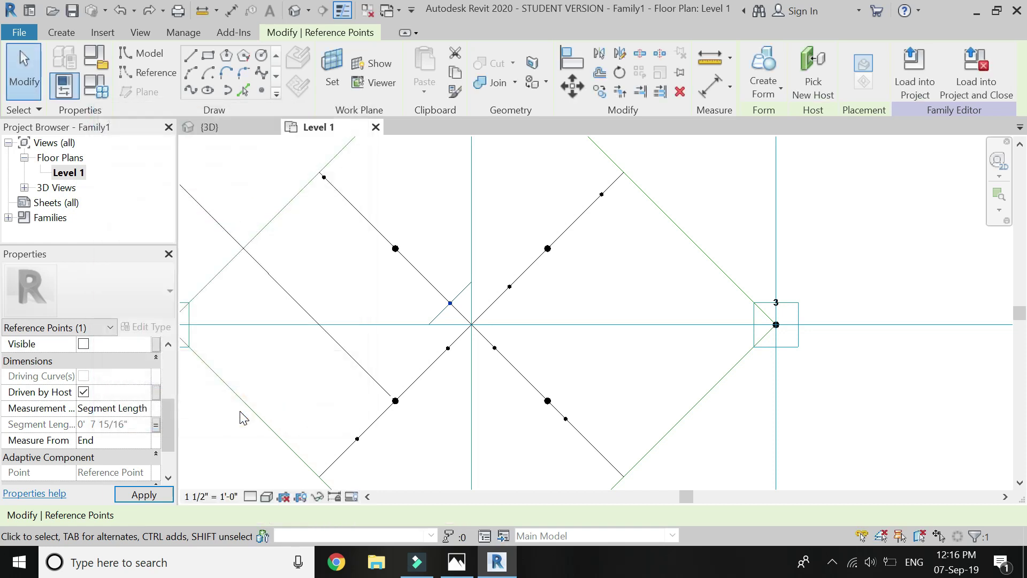
{"action": "left_click", "coordinate": [553, 288]}
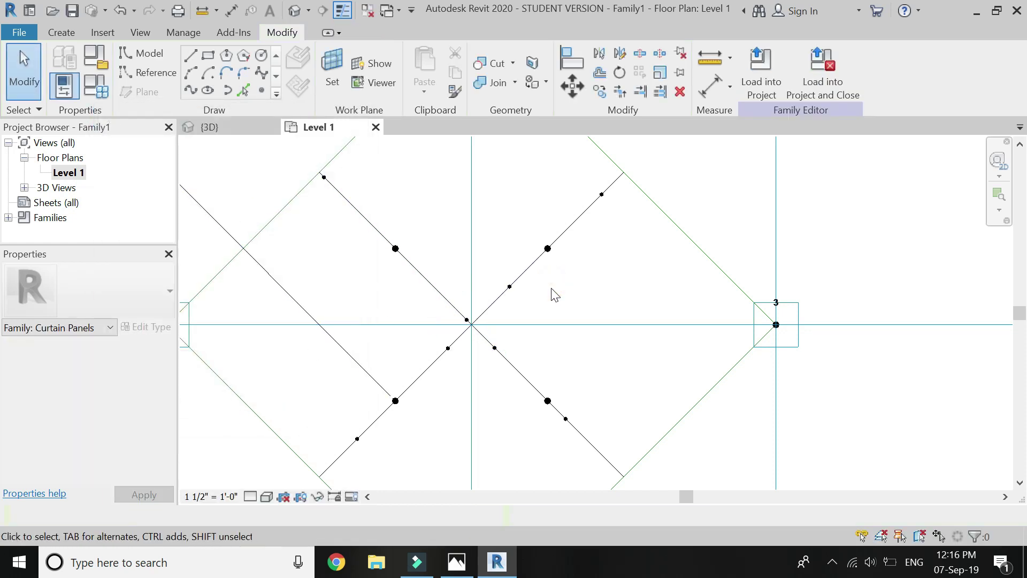
- Set the inner reference points on the other three diagonals to Segment Length measured from End, and associate that length with "base"
{"action": "left_click", "coordinate": [509, 287]}
{"action": "left_click", "coordinate": [494, 347], "text": "ctrl"}
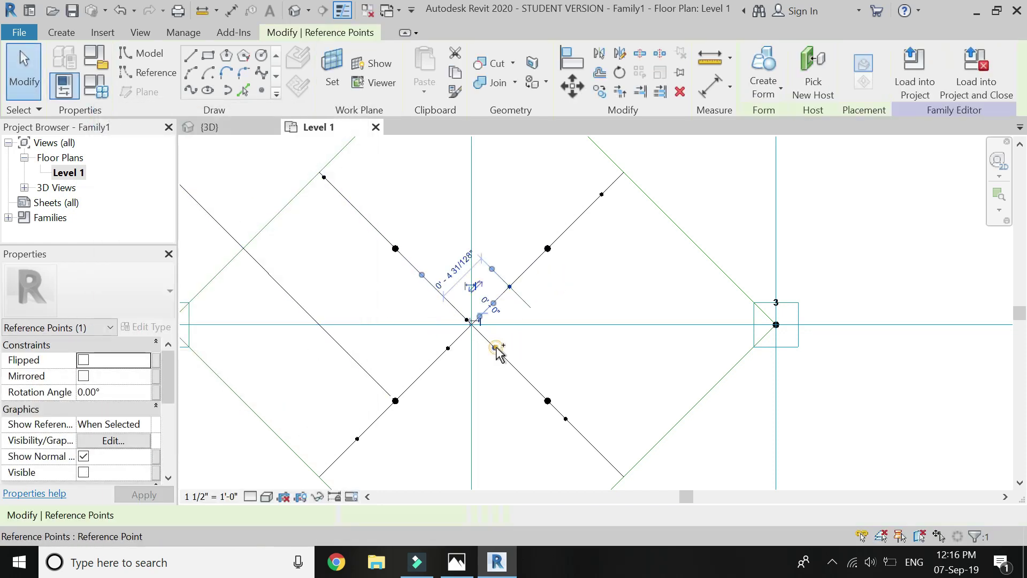
{"action": "left_click", "coordinate": [447, 349], "text": "ctrl"}
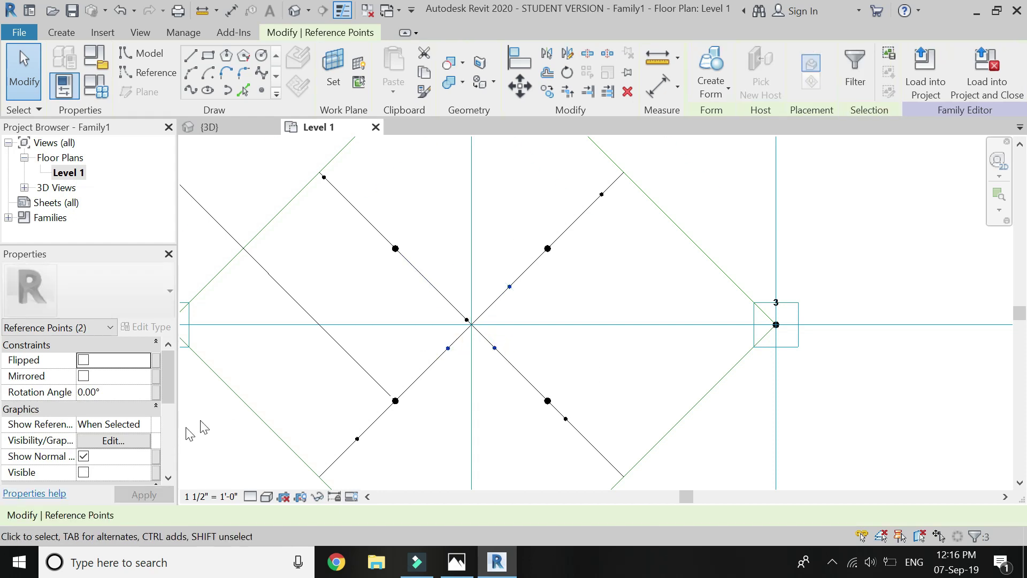
{"action": "scroll", "coordinate": [108, 430], "scroll_direction": "down", "scroll_amount": 5}
{"action": "left_click", "coordinate": [145, 408]}
{"action": "left_click", "coordinate": [133, 428]}
{"action": "left_click", "coordinate": [144, 375]}
{"action": "left_click", "coordinate": [132, 421]}
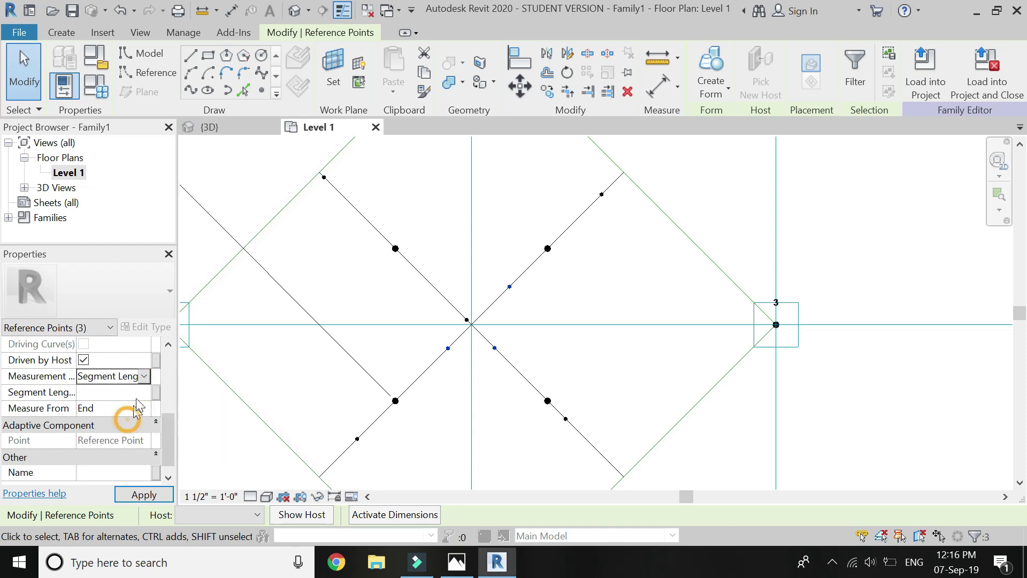
{"action": "left_click", "coordinate": [159, 392]}
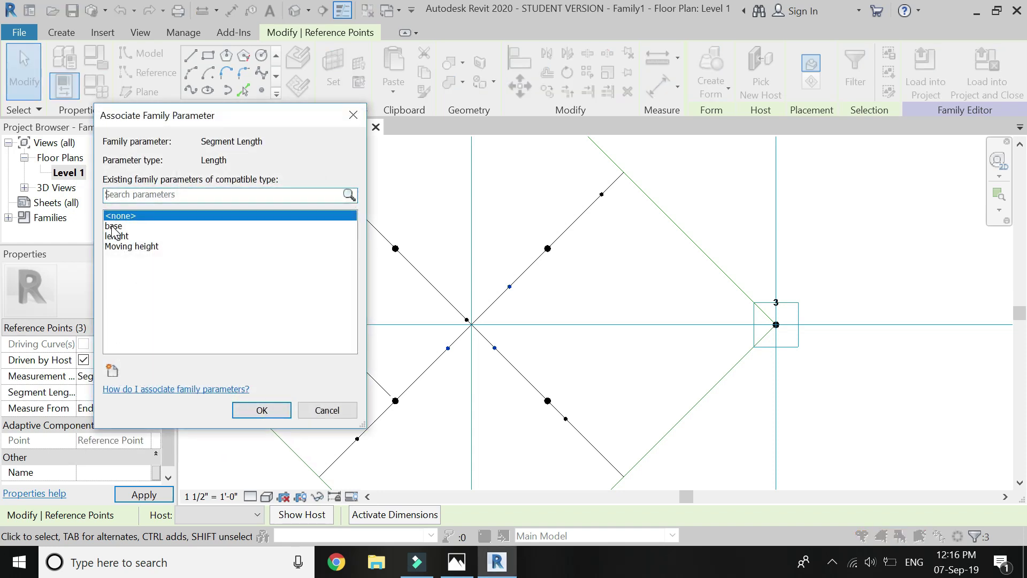
{"action": "left_click", "coordinate": [260, 410]}
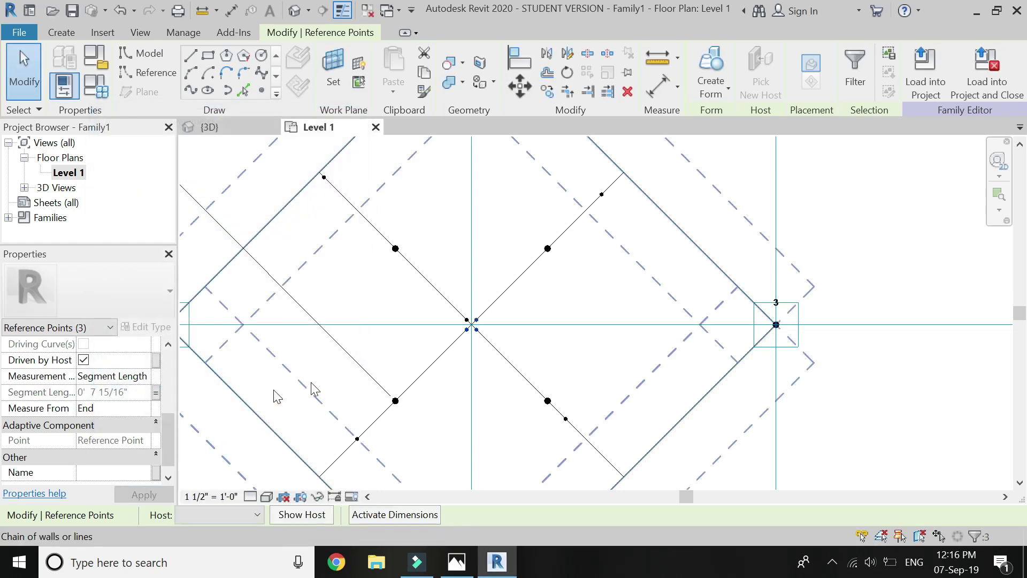
{"action": "key", "text": "Escape"}
- Set the outer reference points on the same three diagonals to Segment Length measurement and associate that length with "base"
{"action": "scroll", "coordinate": [597, 199], "scroll_direction": "down", "scroll_amount": 1}
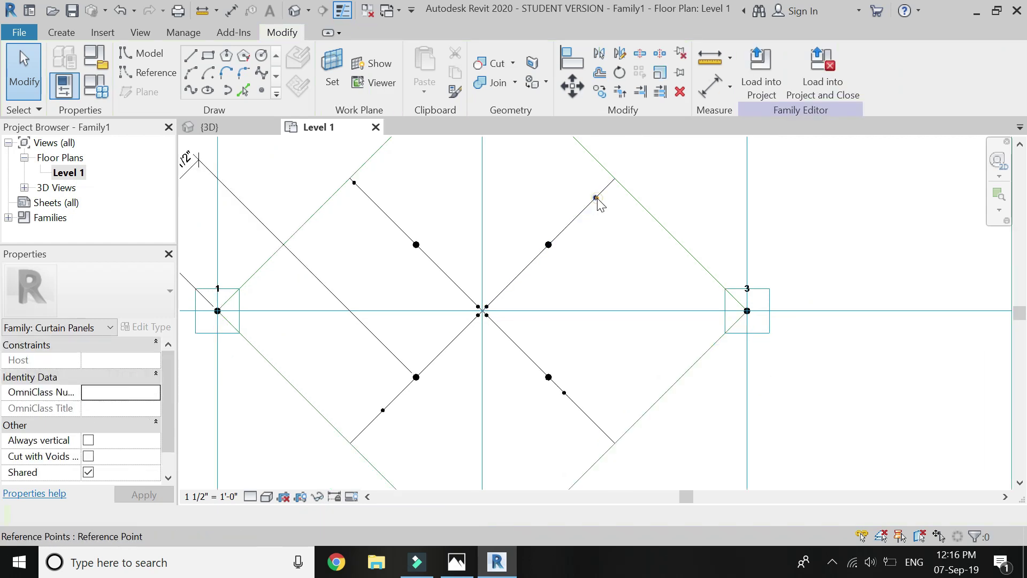
{"action": "left_click", "coordinate": [565, 394]}
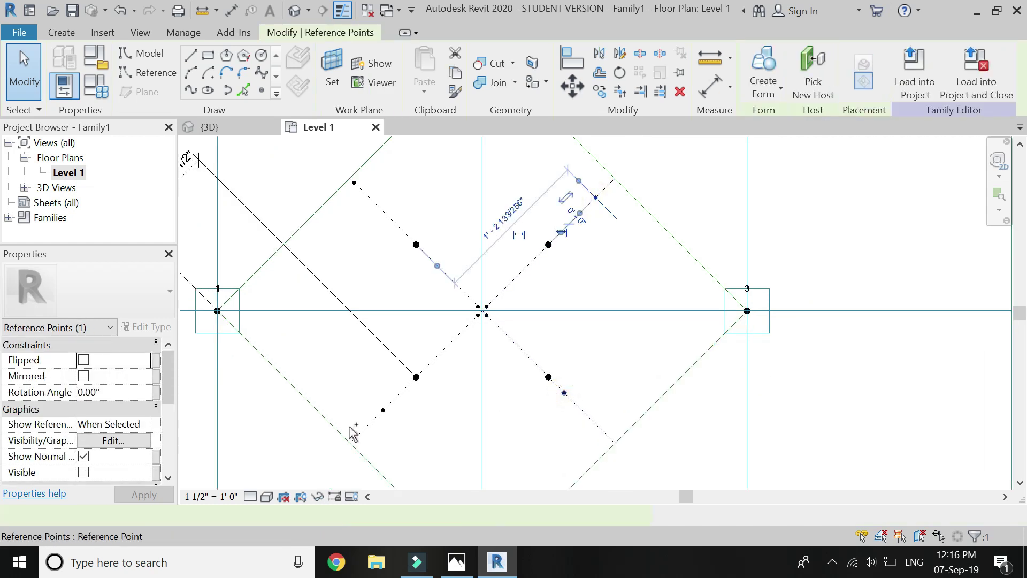
{"action": "left_click", "coordinate": [383, 410], "text": "ctrl"}
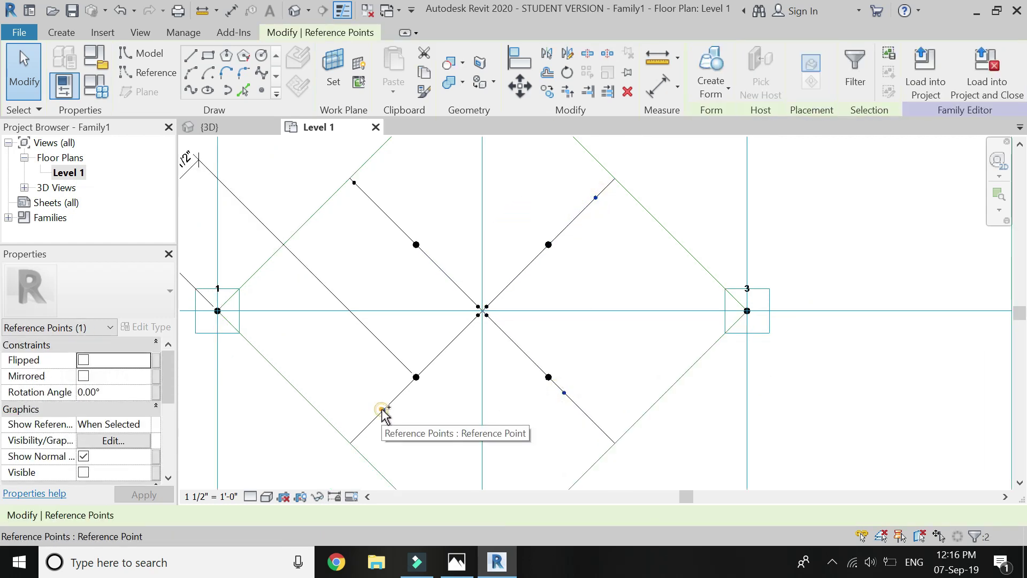
{"action": "scroll", "coordinate": [121, 423], "scroll_direction": "down", "scroll_amount": 3}
{"action": "left_click", "coordinate": [123, 408]}
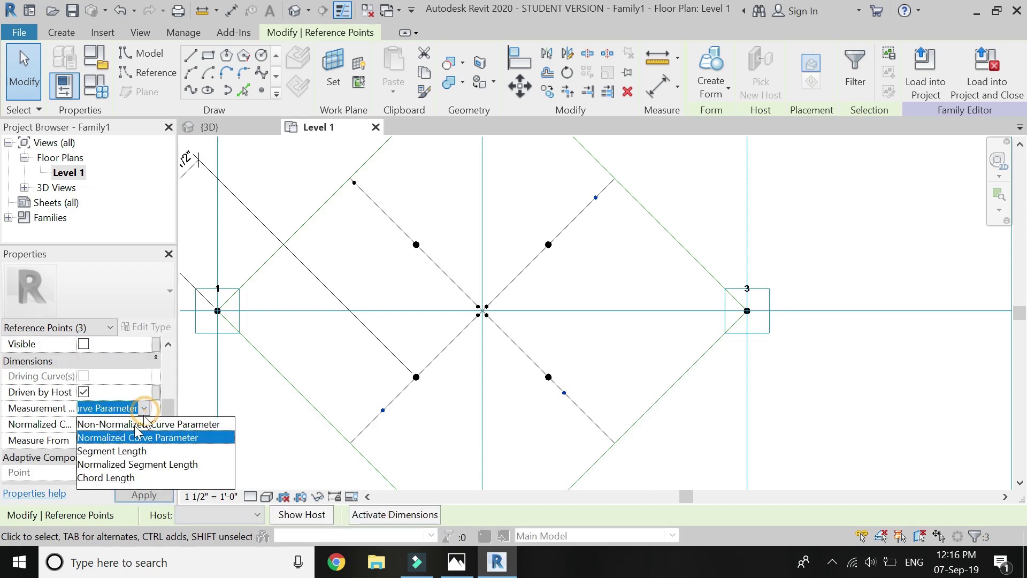
{"action": "left_click", "coordinate": [121, 451]}
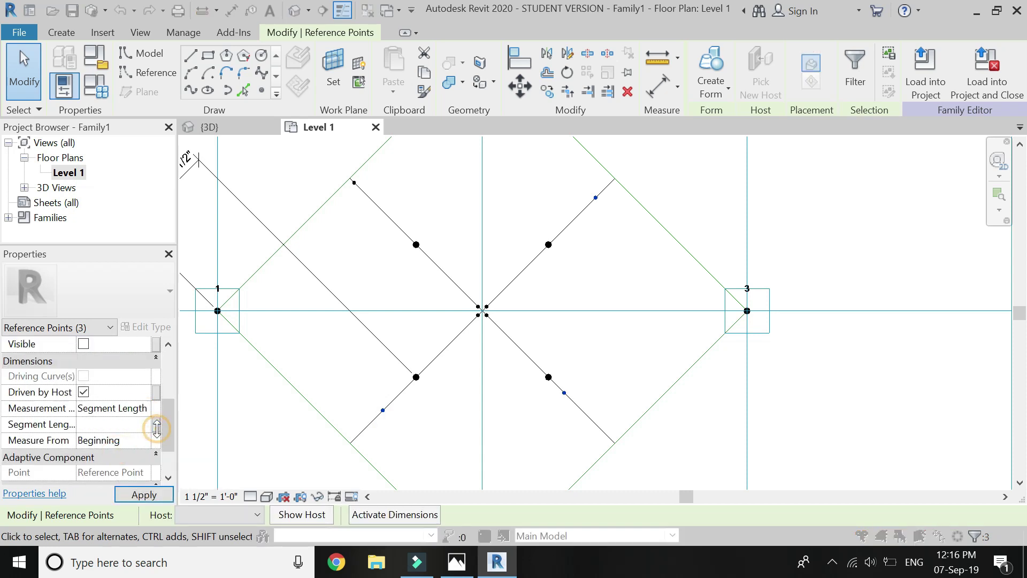
{"action": "left_click", "coordinate": [155, 425]}
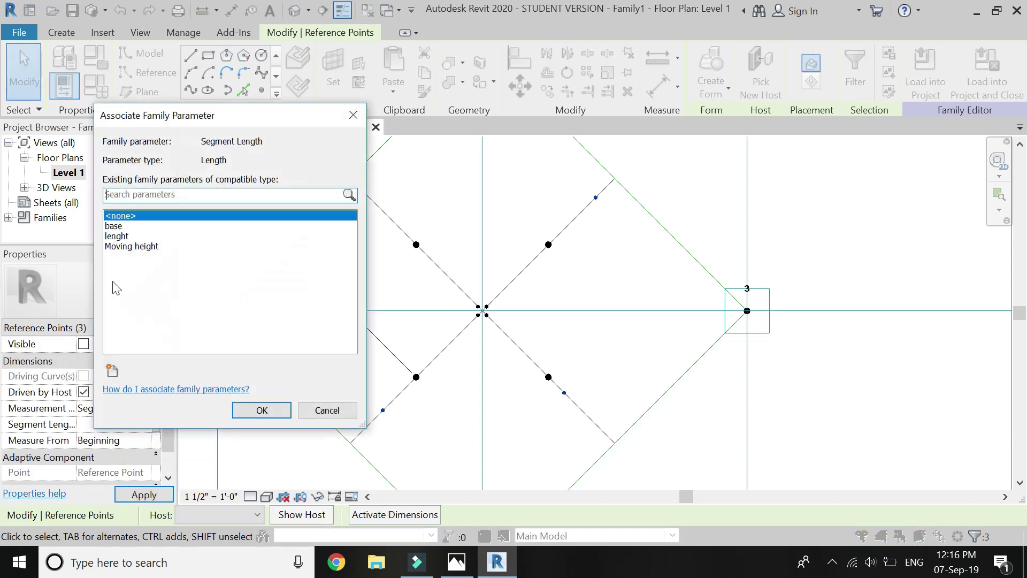
{"action": "left_click", "coordinate": [114, 226]}
{"action": "left_click", "coordinate": [246, 411]}
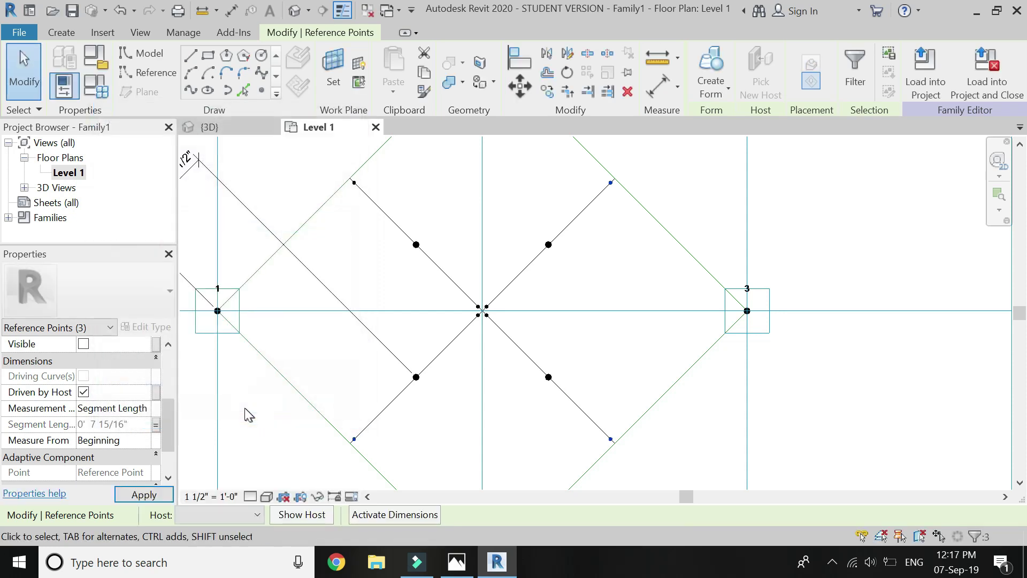
- Return to the 3D view, set the "Moving height" family parameter to 8" and apply it
{"action": "left_click", "coordinate": [244, 128]}
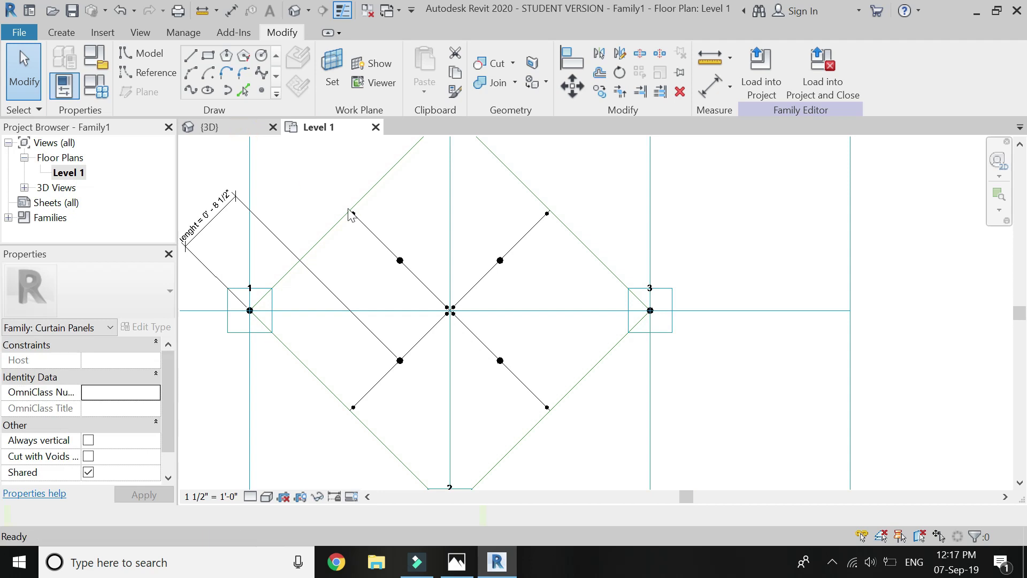
{"action": "scroll", "coordinate": [556, 262], "scroll_direction": "down", "scroll_amount": 5}
{"action": "middle_click_drag", "start_coordinate": [264, 245], "coordinate": [515, 288]}
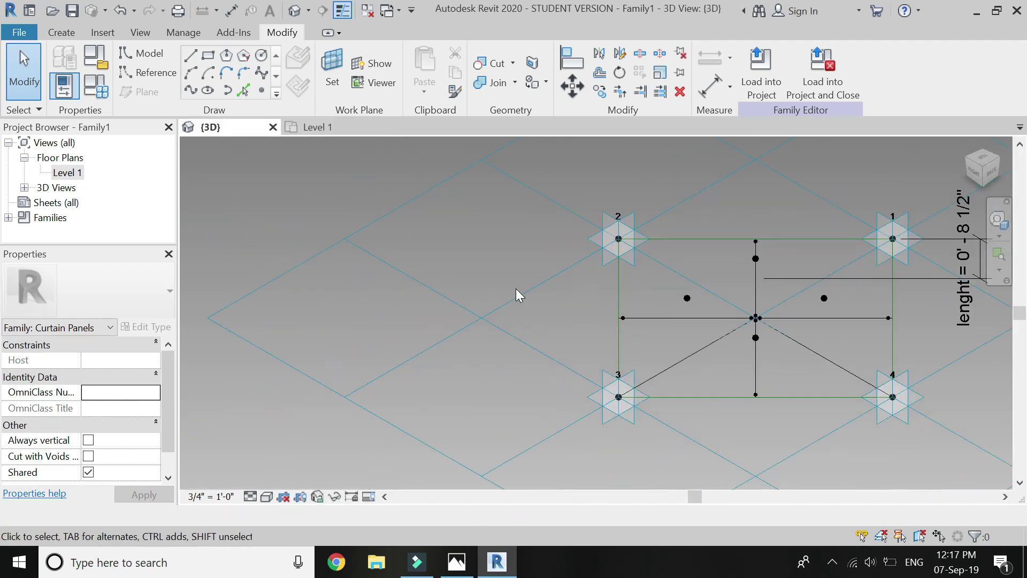
{"action": "left_click", "coordinate": [103, 85]}
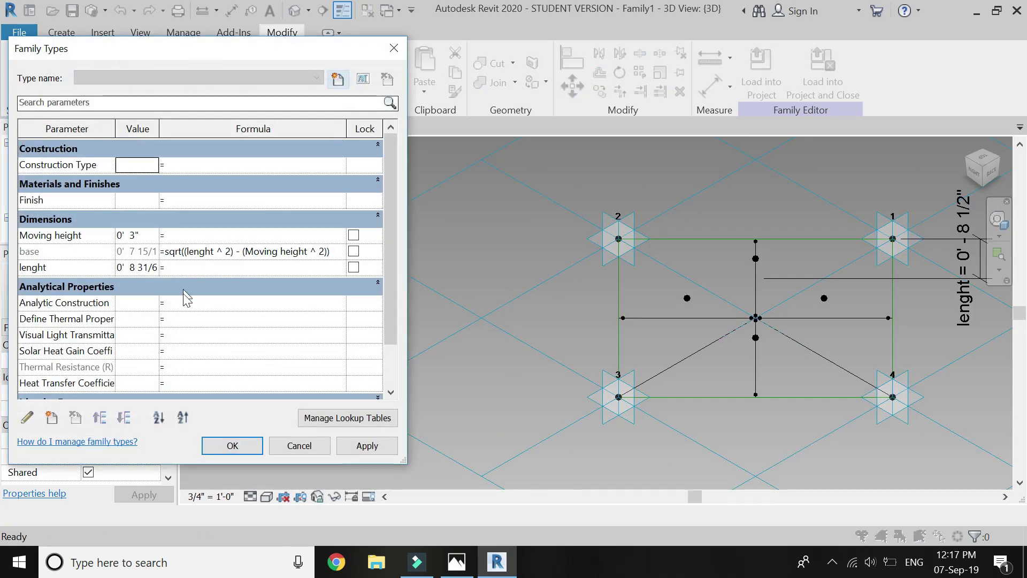
{"action": "left_click", "coordinate": [145, 235]}
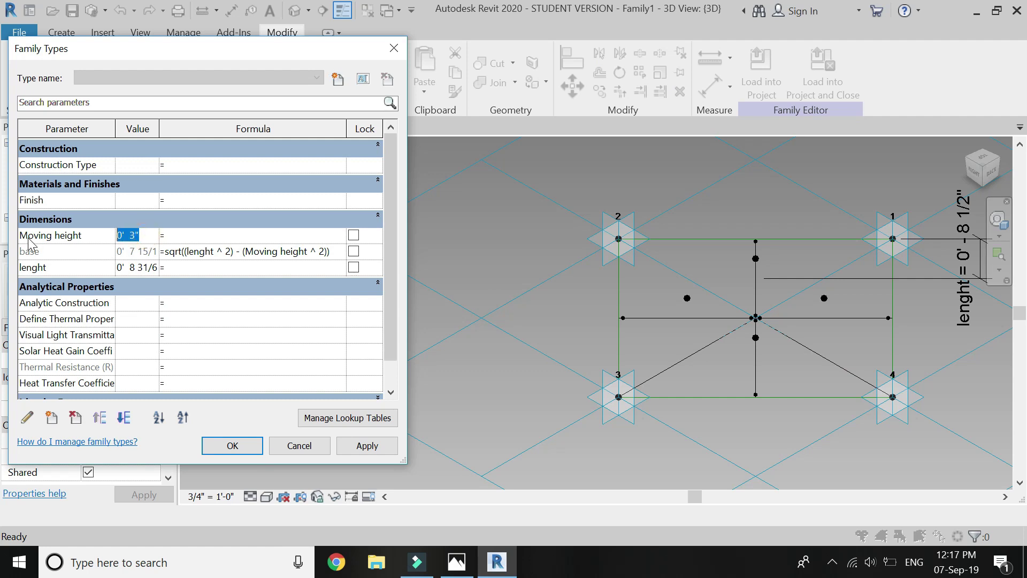
{"action": "type", "text": "8"}
{"action": "key", "text": "Tab"}
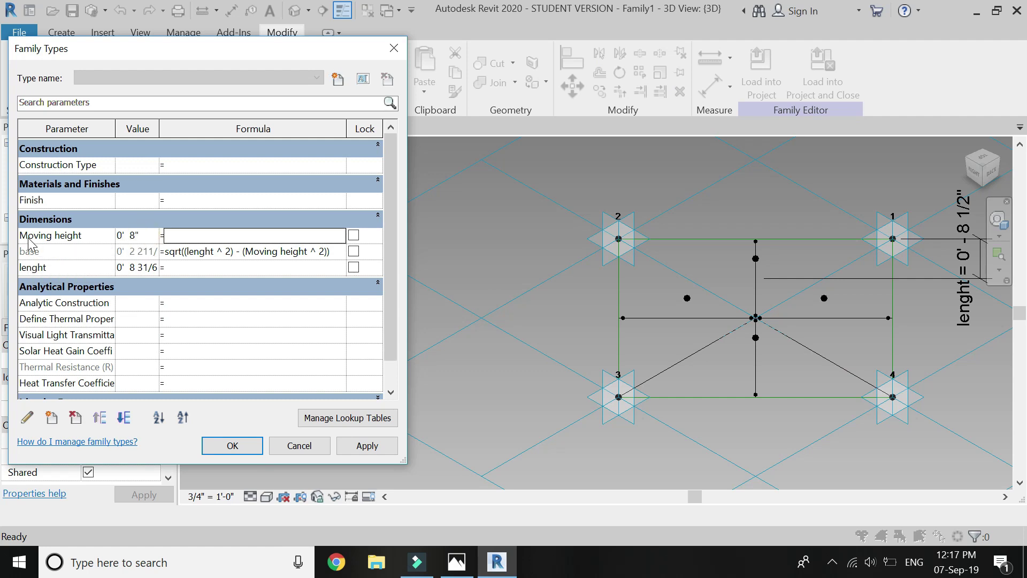
{"action": "left_click", "coordinate": [345, 448]}
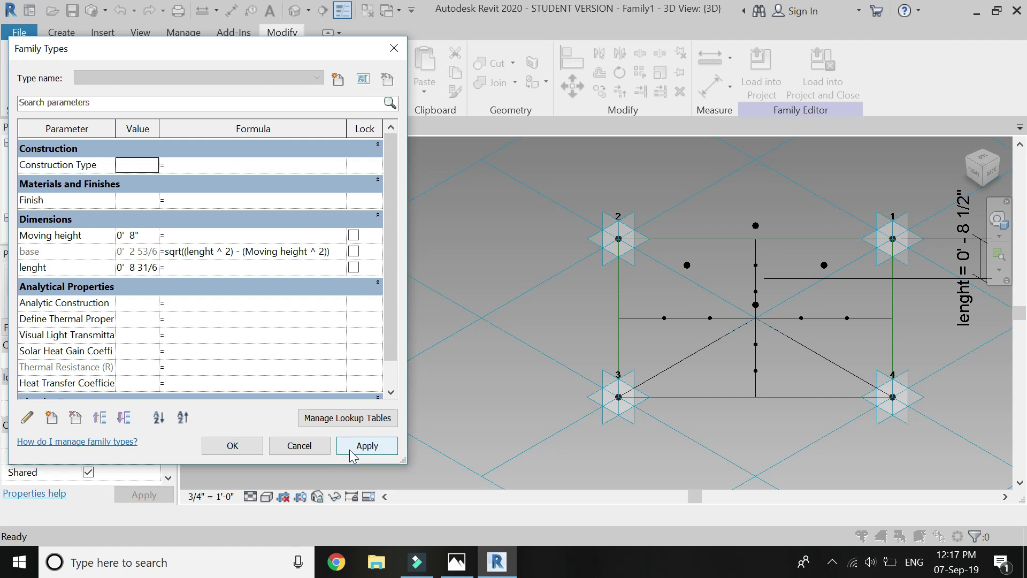
- Set "Moving height" to 7" and apply it to flex the hosted points
{"action": "left_click", "coordinate": [143, 236]}
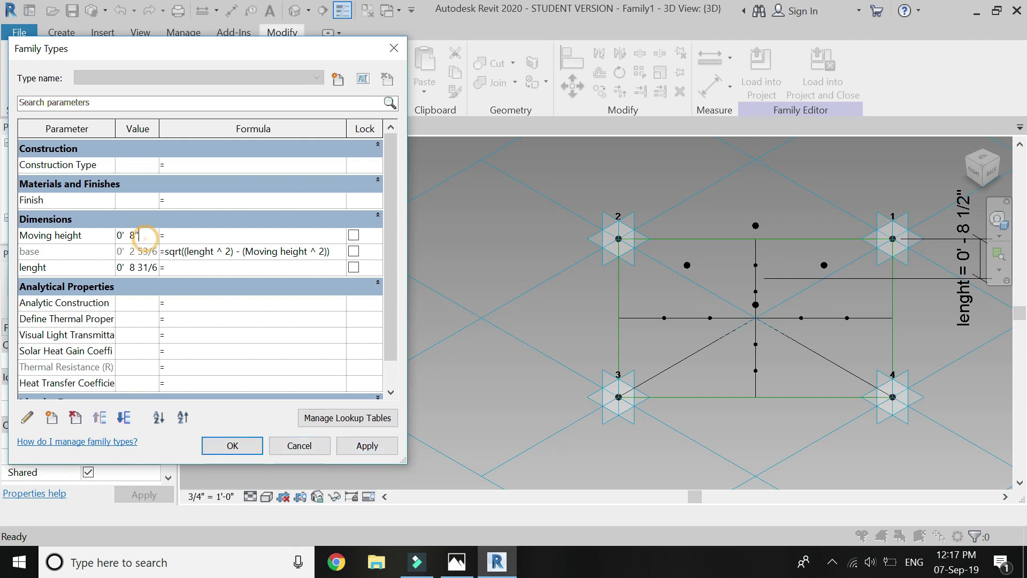
{"action": "type", "text": "7"}
{"action": "key", "text": "Tab"}
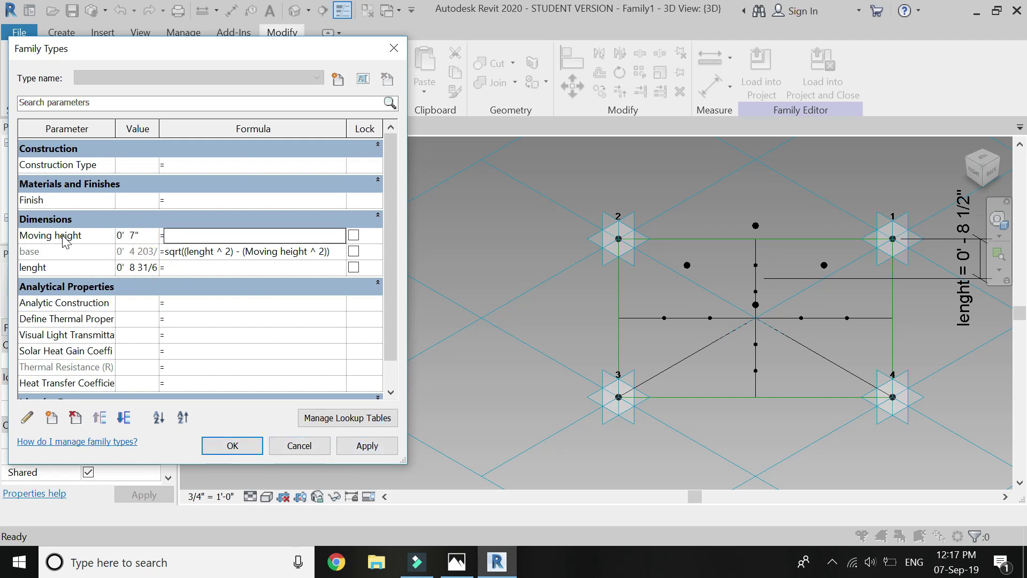
{"action": "left_click", "coordinate": [366, 448]}
- Set "Moving height" back to 8", apply it and close the family types
{"action": "left_click", "coordinate": [136, 236]}
{"action": "type", "text": "8"}
{"action": "key", "text": "Tab"}
{"action": "left_click", "coordinate": [348, 445]}
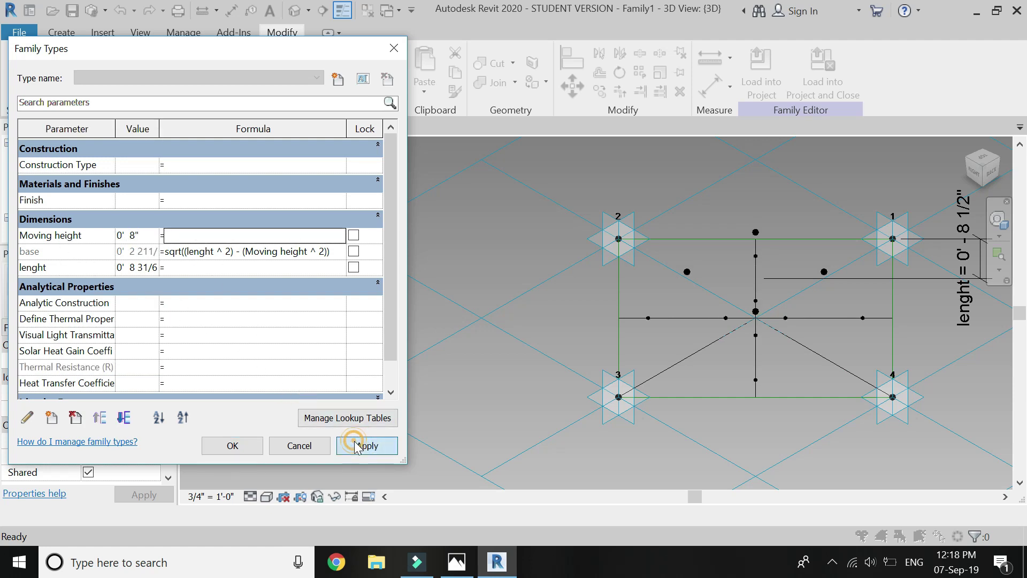
{"action": "left_click", "coordinate": [246, 443]}
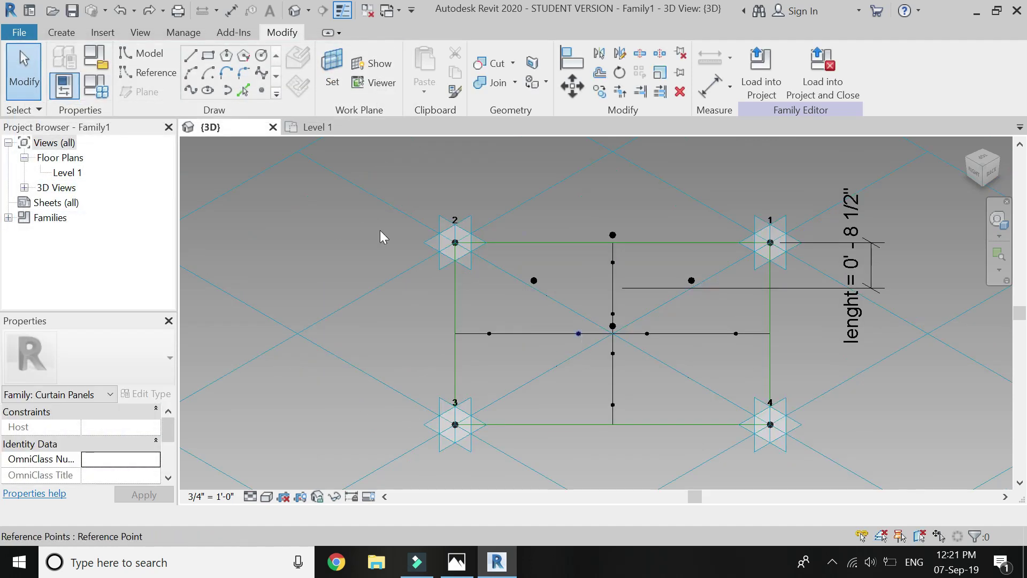
- In the Level 1 plan, reopen the family types clear of the drawing, set "Moving height" to 4" and apply it
{"action": "left_click", "coordinate": [316, 127]}
{"action": "scroll", "coordinate": [591, 252], "scroll_direction": "up", "scroll_amount": 2}
{"action": "left_click", "coordinate": [96, 86]}
{"action": "left_click_drag", "start_coordinate": [166, 48], "coordinate": [802, 12]}
{"action": "left_click", "coordinate": [787, 200]}
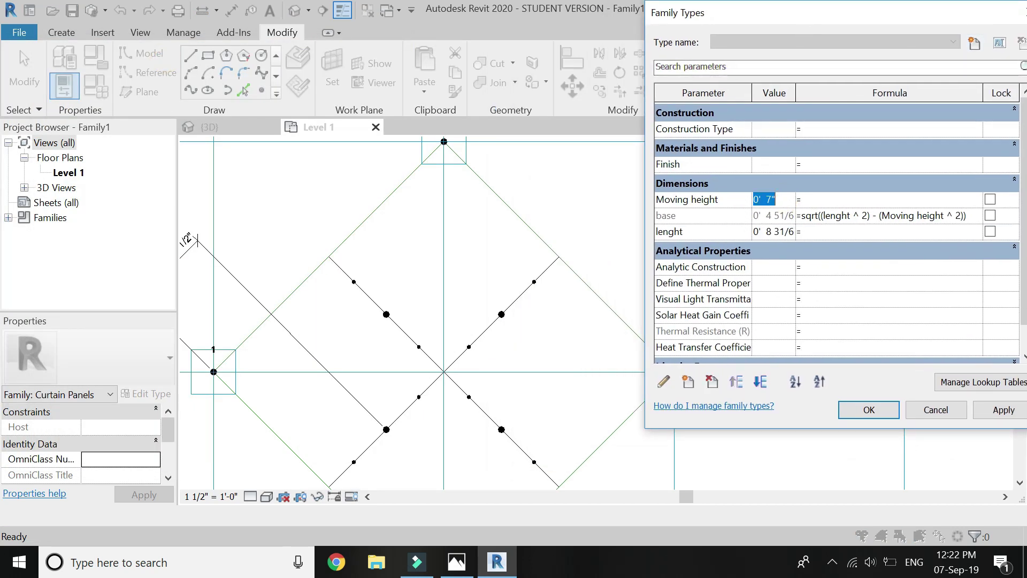
{"action": "key", "text": "Tab"}
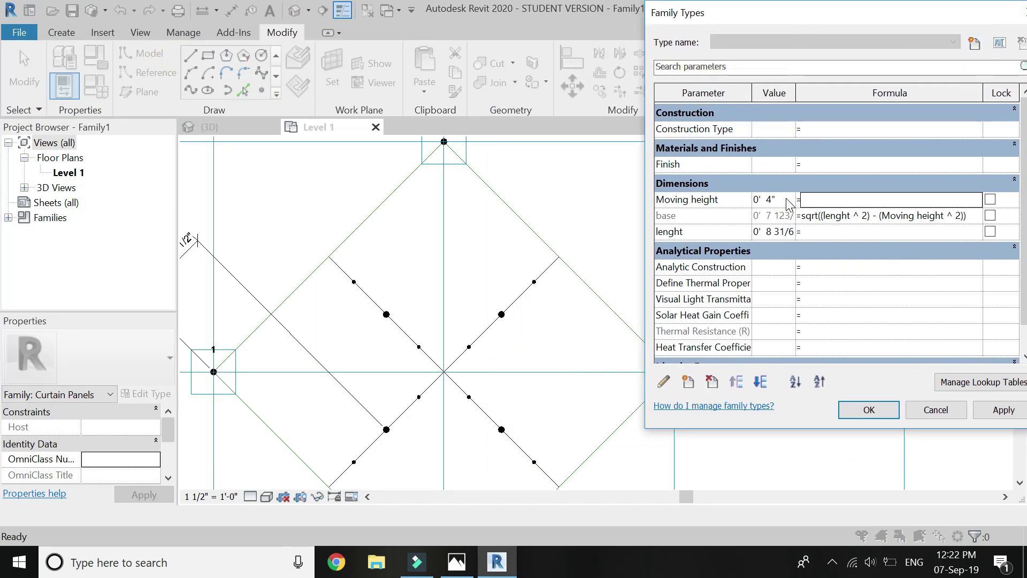
{"action": "left_click", "coordinate": [998, 408]}
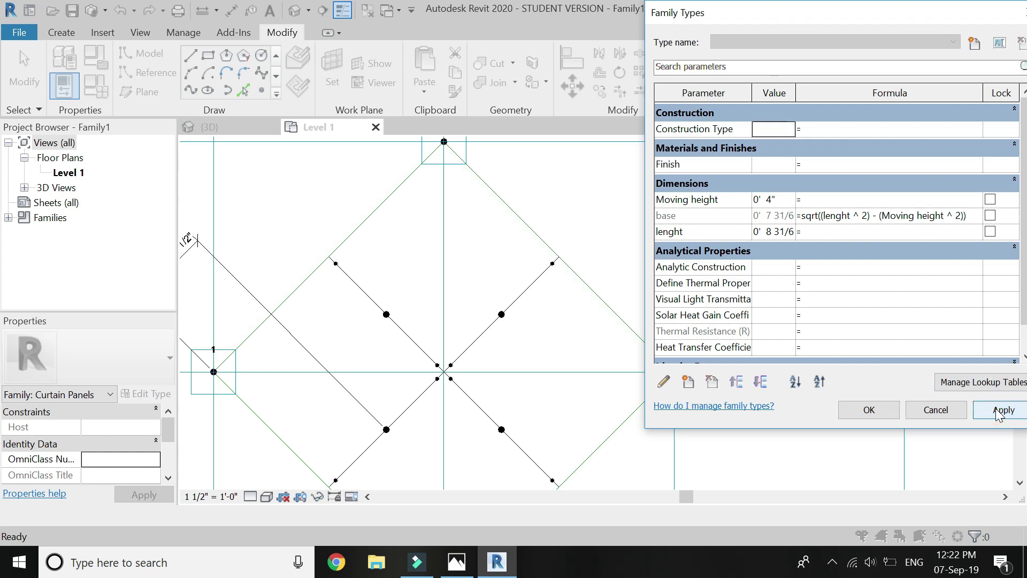
- Set "Moving height" to 5", apply it and close the family types
{"action": "left_click", "coordinate": [785, 201]}
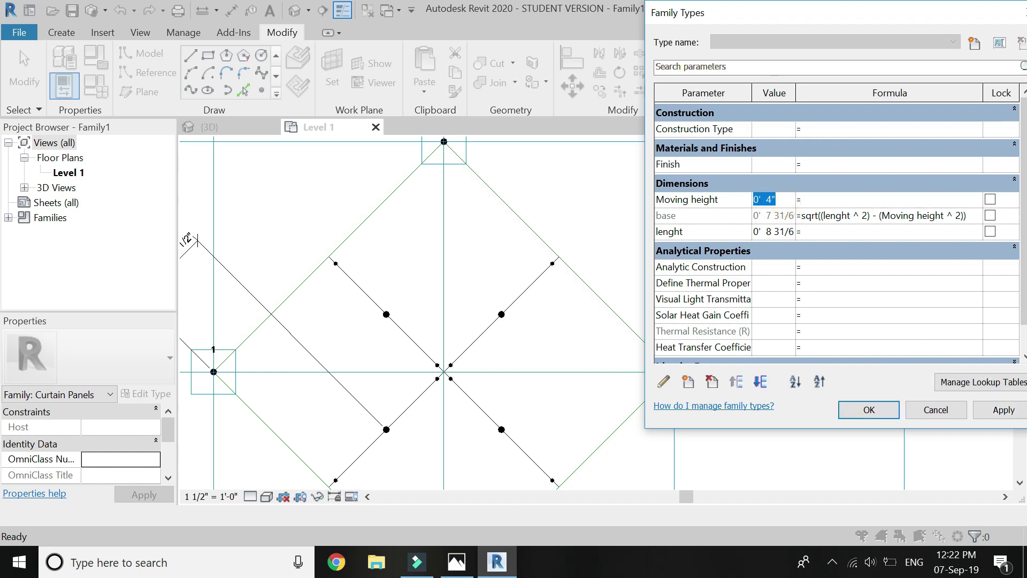
{"action": "type", "text": "5\""}
{"action": "key", "text": "Tab"}
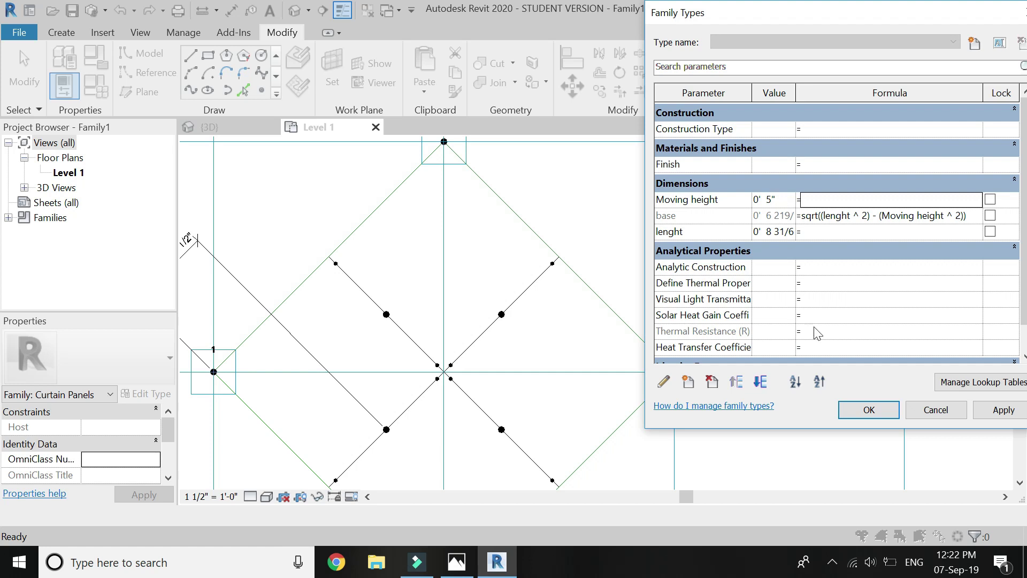
{"action": "left_click", "coordinate": [1001, 409]}
{"action": "left_click", "coordinate": [855, 409]}
- With 3D Snapping enabled, draw chained model lines from point 1 through the upper-left diagonal's outer reference point to point 4
{"action": "scroll", "coordinate": [474, 266], "scroll_direction": "down", "scroll_amount": 2}
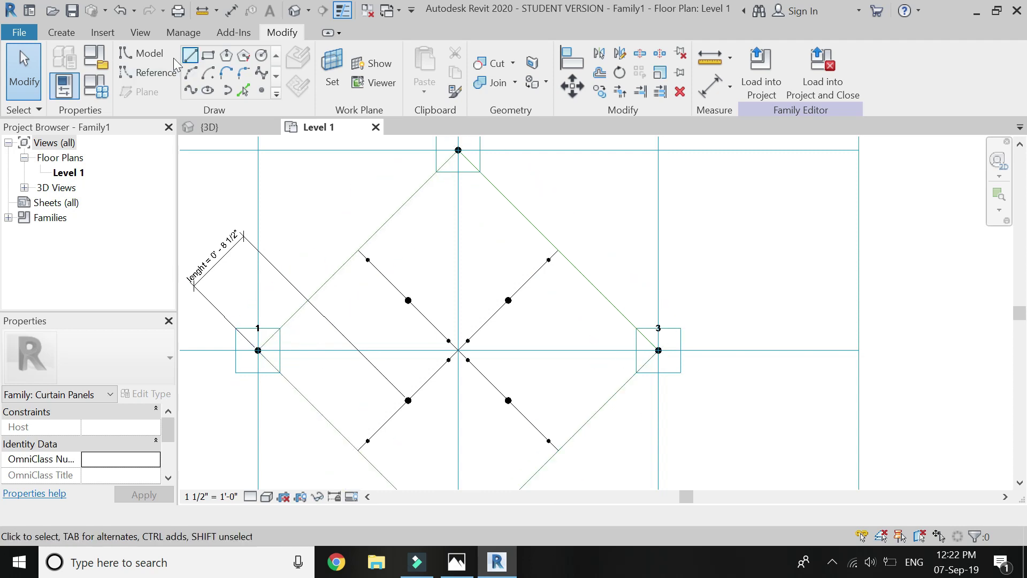
{"action": "left_click", "coordinate": [193, 59]}
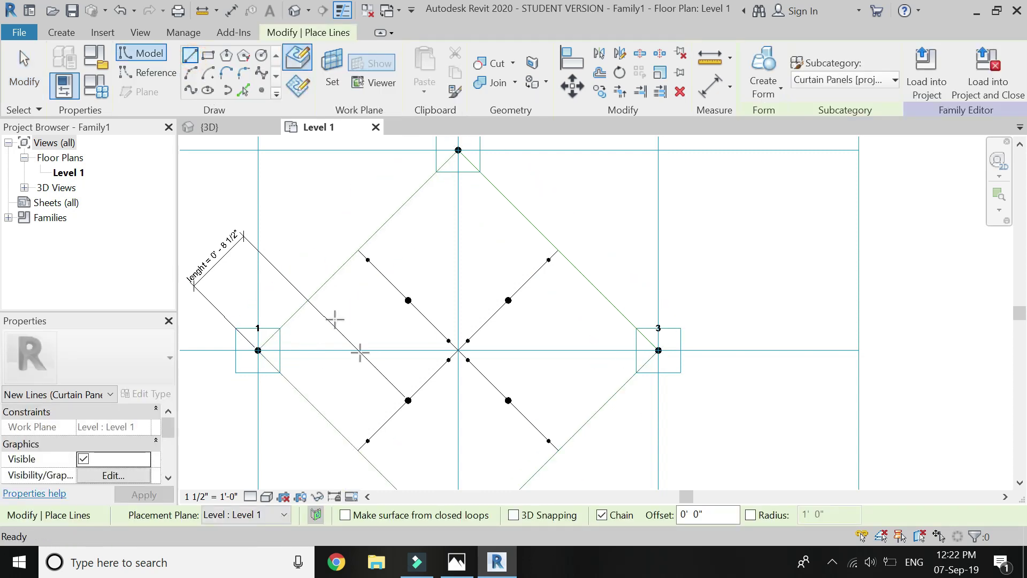
{"action": "left_click", "coordinate": [658, 350]}
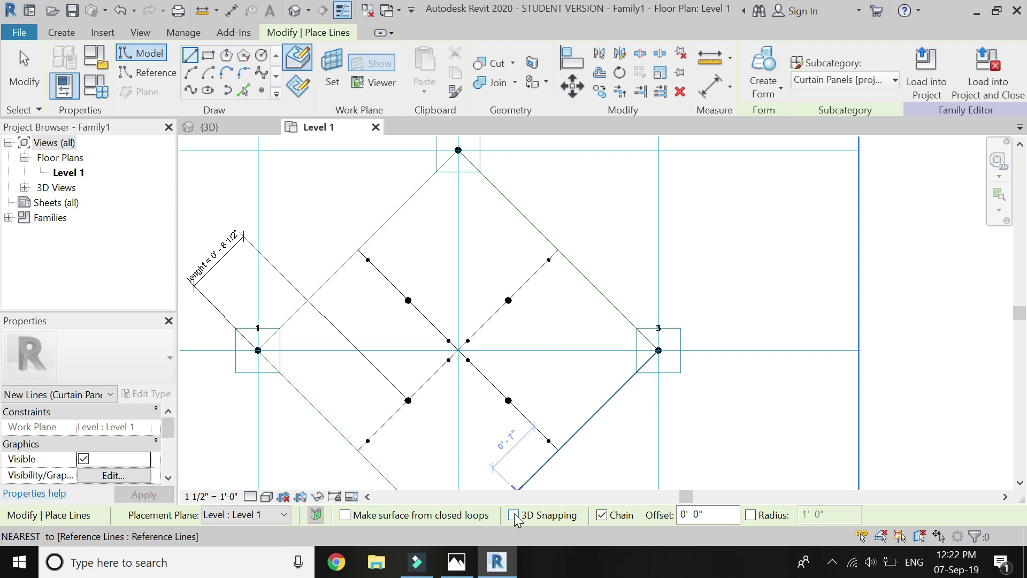
{"action": "left_click", "coordinate": [513, 515]}
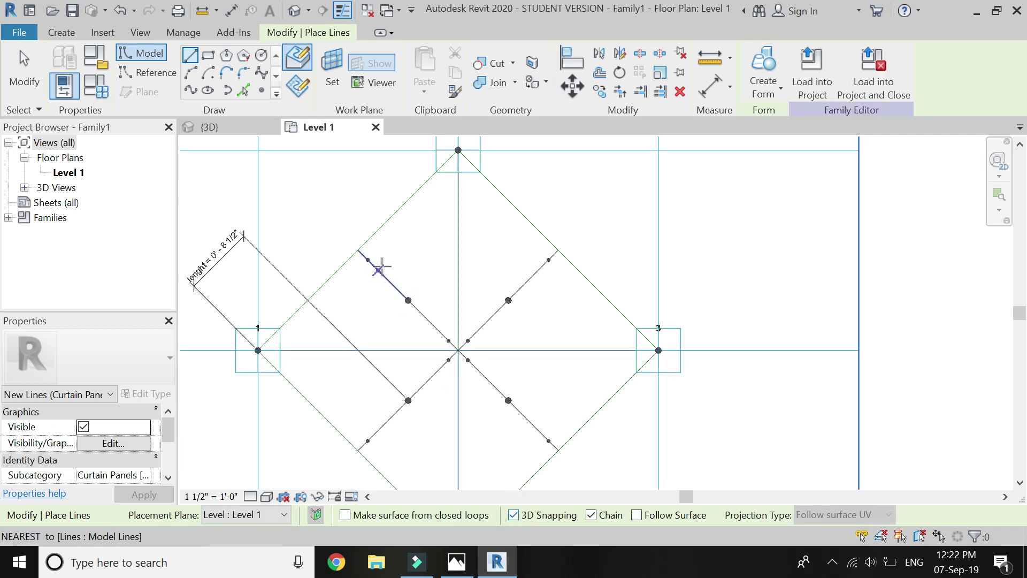
{"action": "scroll", "coordinate": [481, 344], "scroll_direction": "down", "scroll_amount": 1}
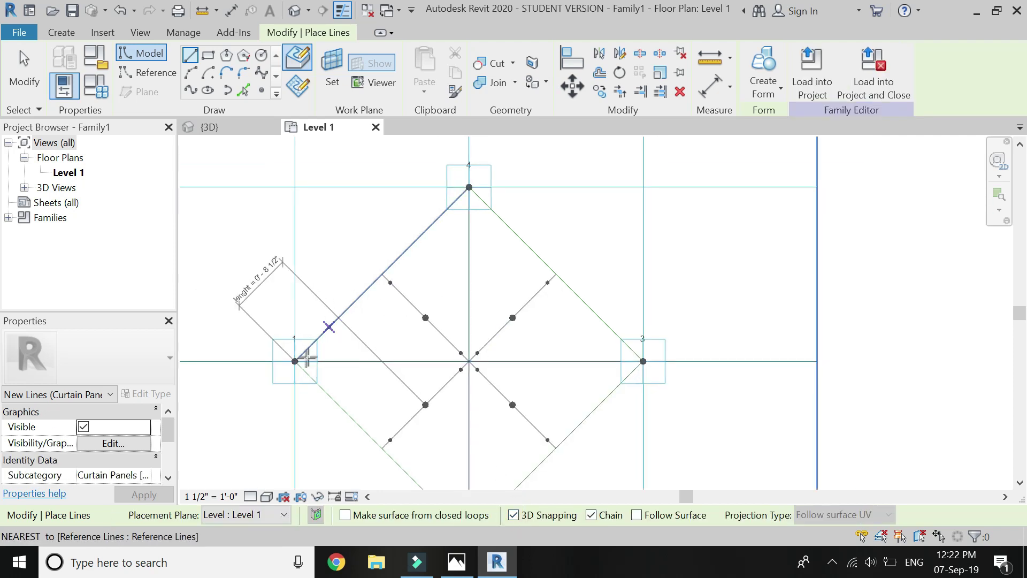
{"action": "left_click", "coordinate": [362, 306]}
{"action": "left_click", "coordinate": [390, 282]}
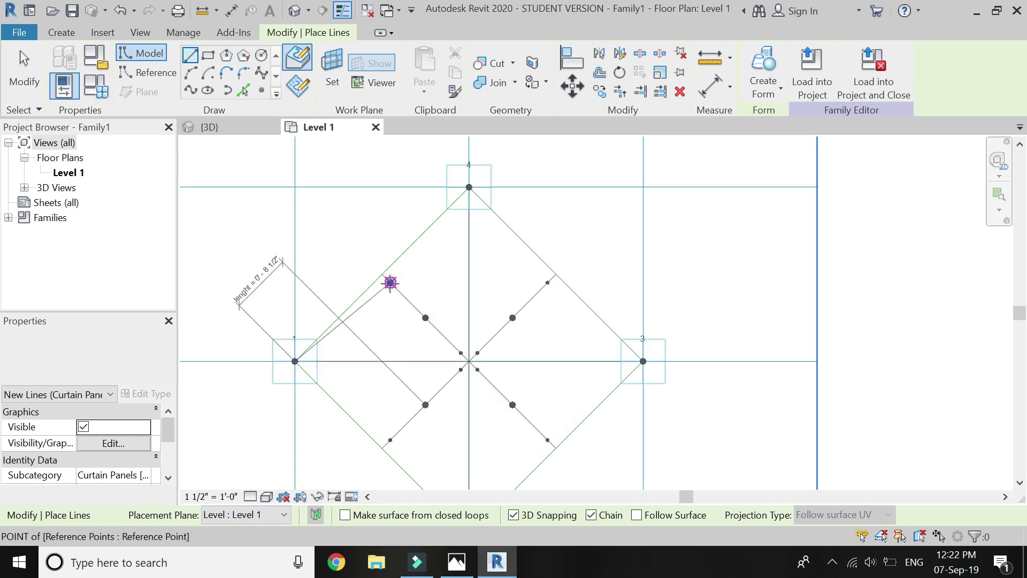
{"action": "left_click", "coordinate": [468, 187]}
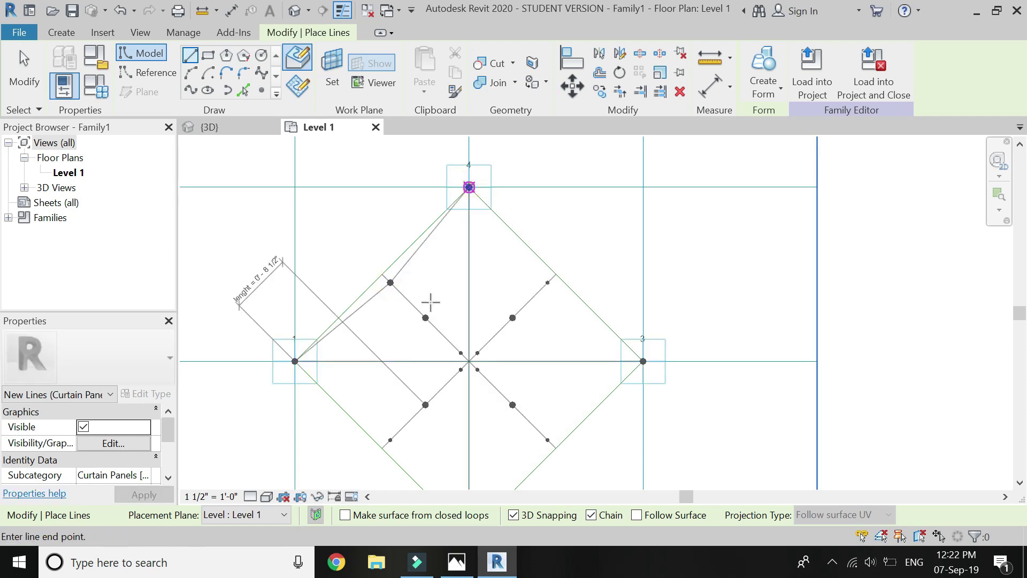
- Continue the model-line chain from point 4 through the upper-left diagonal's middle point to point 1, then through its inner point back to point 4
{"action": "left_click", "coordinate": [426, 317]}
{"action": "left_click", "coordinate": [294, 361]}
{"action": "left_click", "coordinate": [460, 353]}
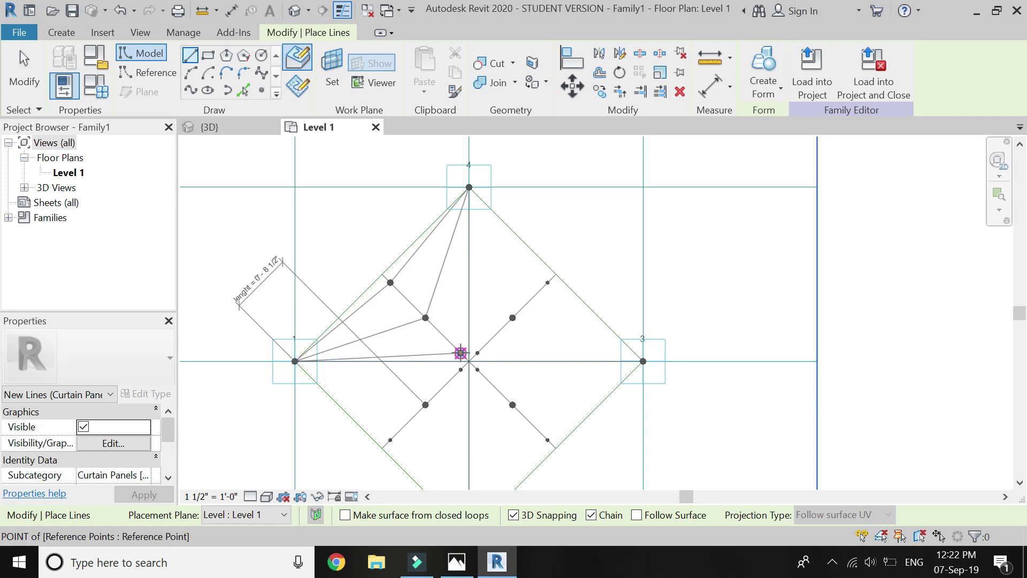
{"action": "left_click", "coordinate": [468, 187]}
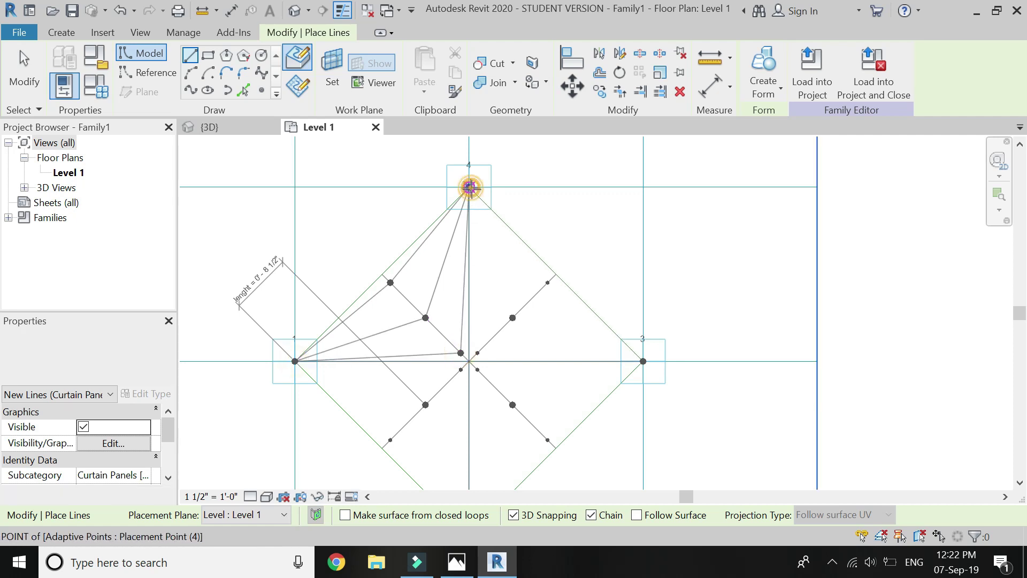
- Draw chained model lines between points 4 and 3 through the upper-right diagonal's outer, middle and inner reference points
{"action": "left_click", "coordinate": [548, 282]}
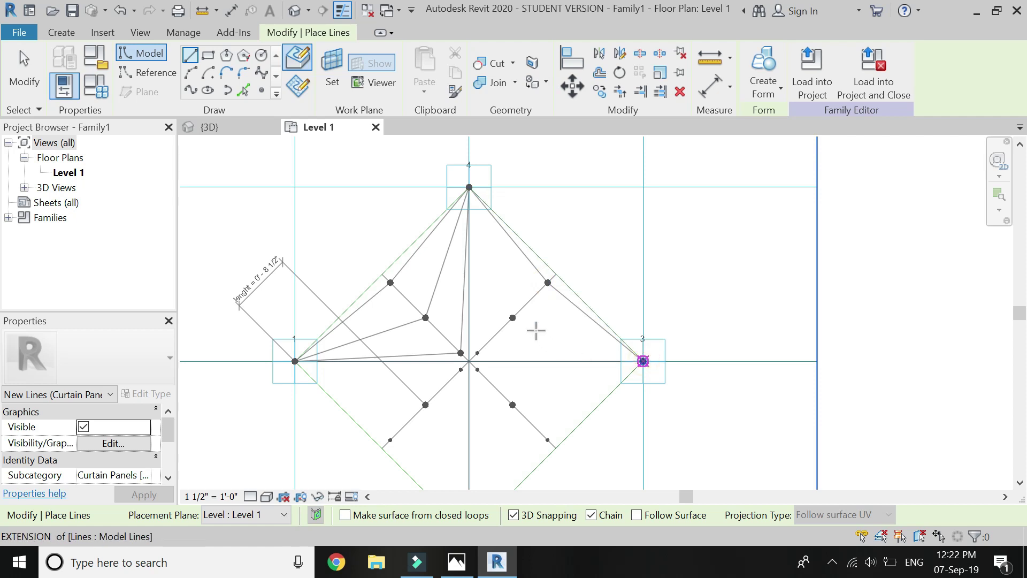
{"action": "left_click", "coordinate": [513, 318]}
{"action": "left_click", "coordinate": [469, 187]}
{"action": "left_click", "coordinate": [642, 361]}
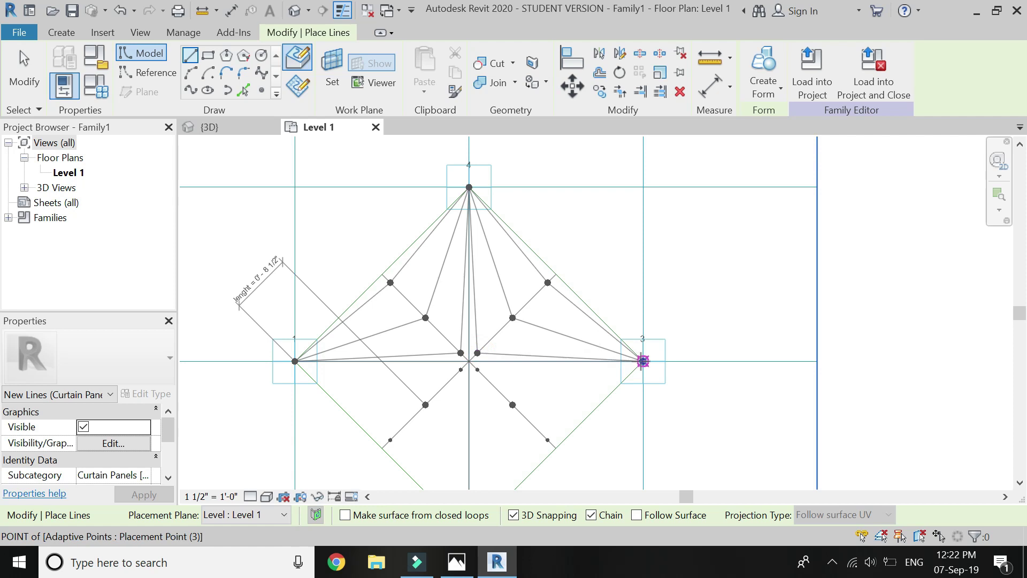
- Continue the chain between points 3 and 2 through the lower-right diagonal's inner, middle and outer reference points
{"action": "left_click", "coordinate": [477, 369]}
{"action": "scroll", "coordinate": [473, 247], "scroll_direction": "down", "scroll_amount": 2}
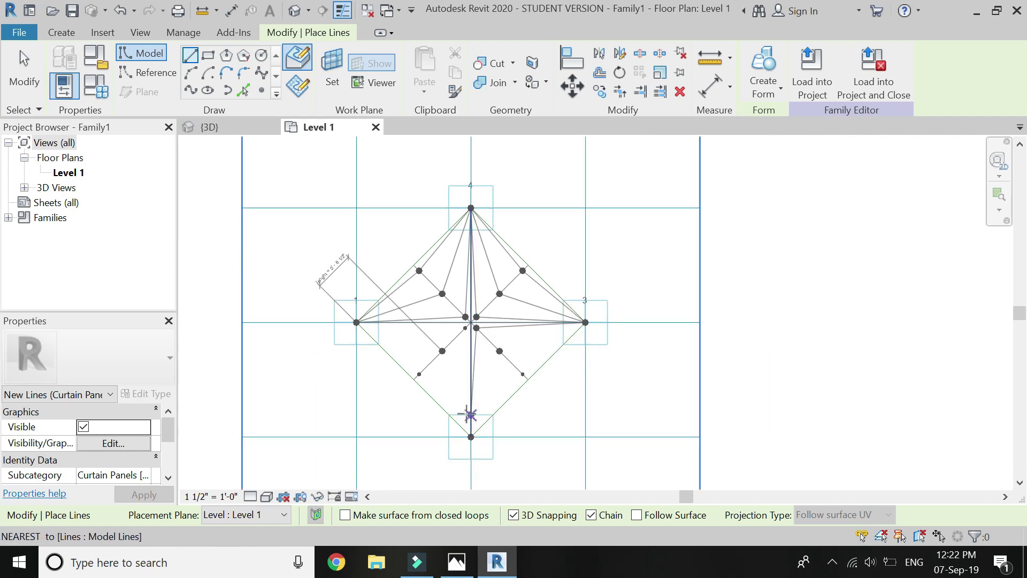
{"action": "scroll", "coordinate": [470, 414], "scroll_direction": "up", "scroll_amount": 2}
{"action": "left_click", "coordinate": [471, 448]}
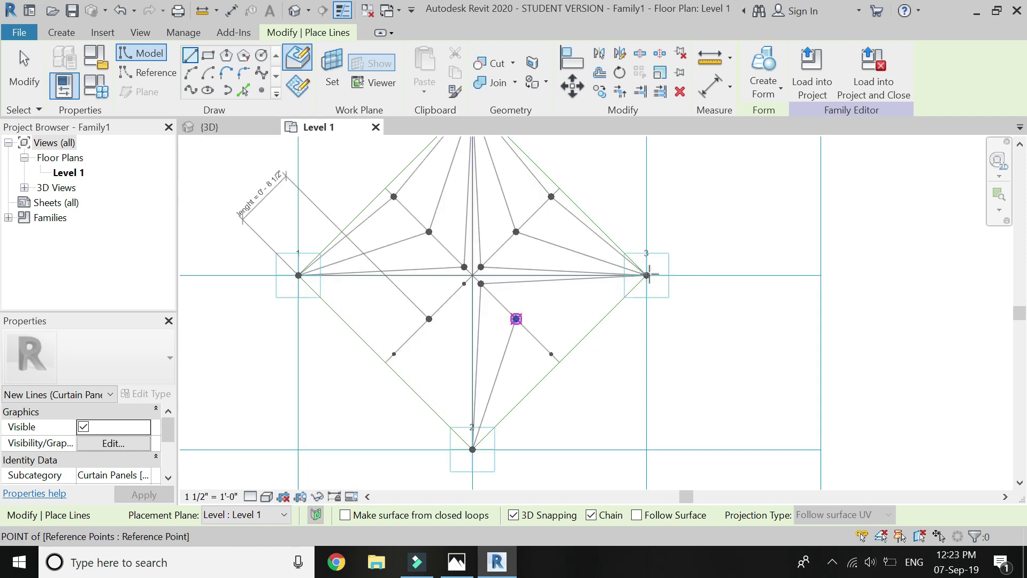
{"action": "left_click", "coordinate": [543, 363]}
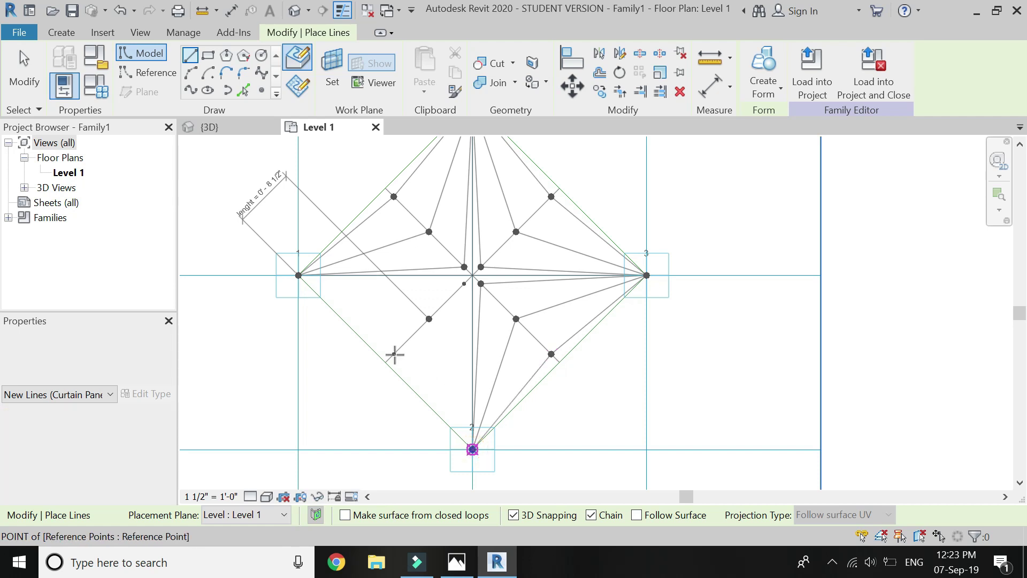
- Connect points 2 and 1 through the lower-left diagonal's outer, middle and inner reference points and end the line chain
{"action": "left_click", "coordinate": [395, 353]}
{"action": "left_click", "coordinate": [298, 275]}
{"action": "left_click", "coordinate": [428, 319]}
{"action": "left_click", "coordinate": [472, 449]}
{"action": "left_click", "coordinate": [463, 283]}
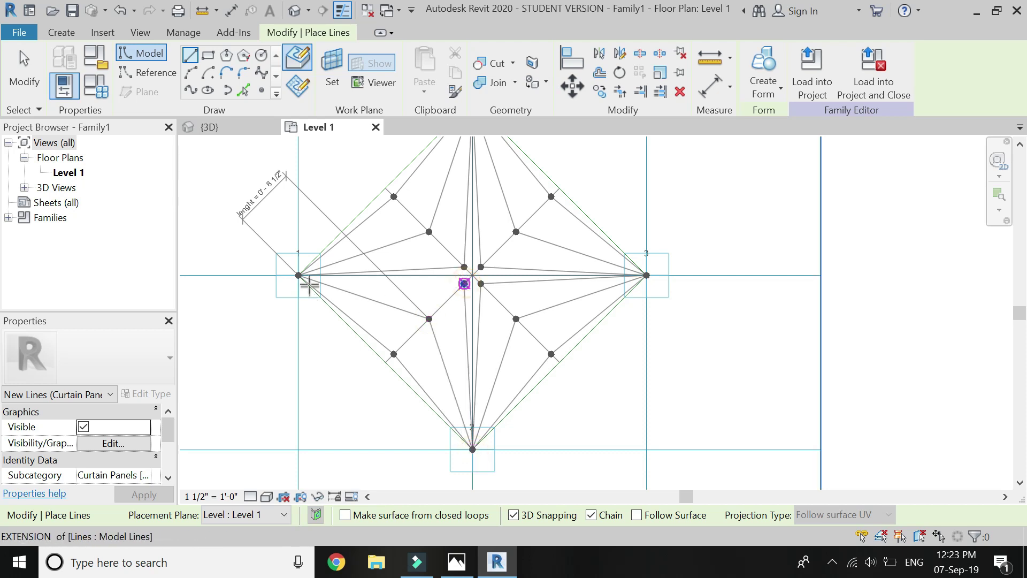
{"action": "left_click", "coordinate": [298, 275]}
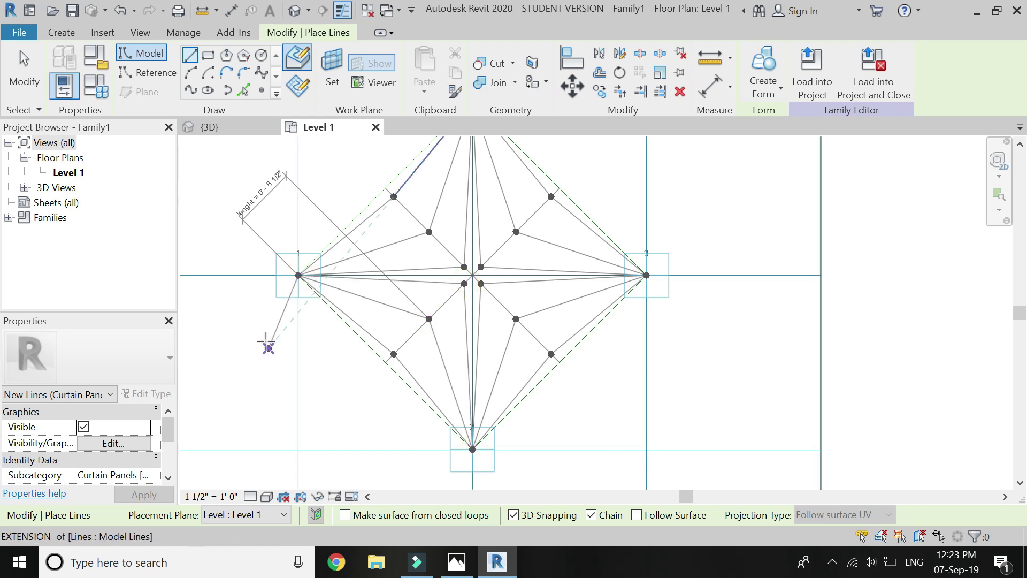
{"action": "key", "text": "Escape"}
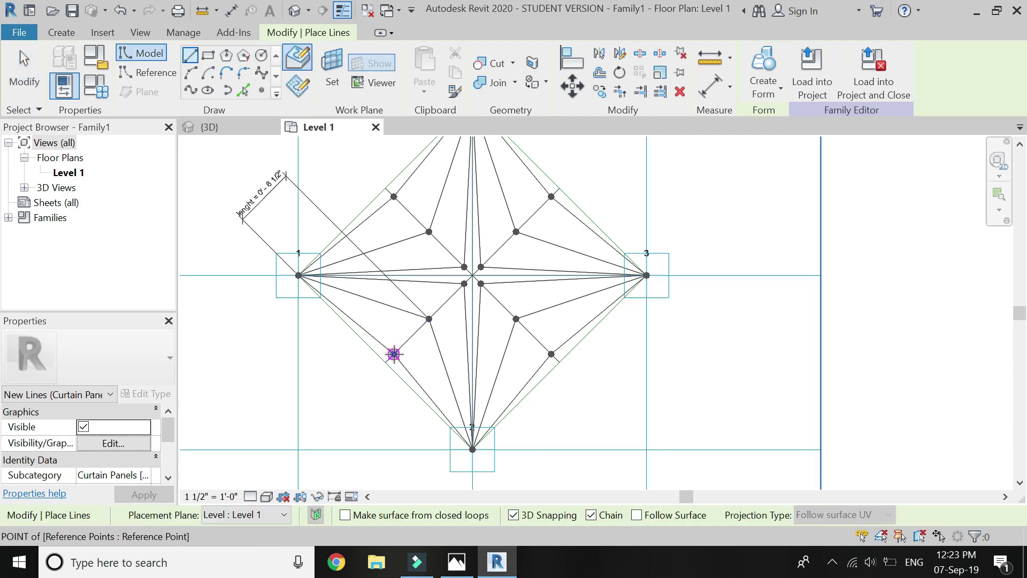
- Draw model lines joining the outer, middle and inner reference points along the lower-left and upper-left diagonals
{"action": "left_click", "coordinate": [394, 354]}
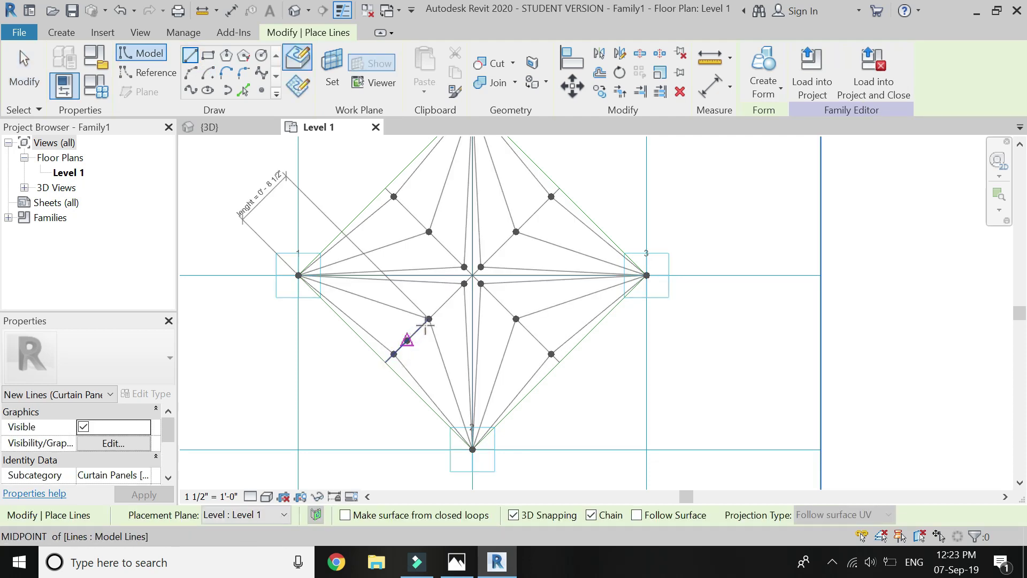
{"action": "left_click", "coordinate": [464, 283]}
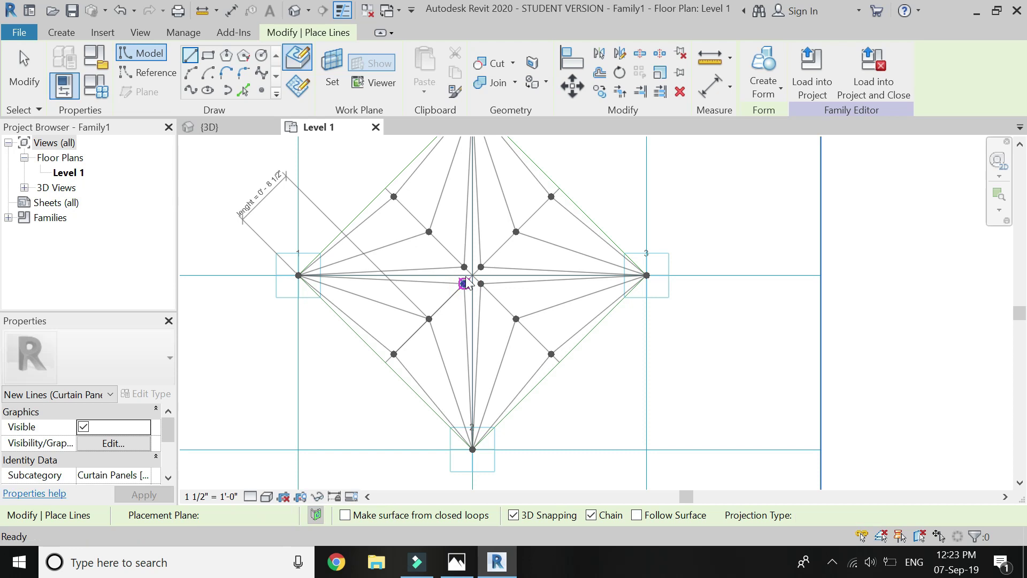
{"action": "key", "text": "Escape"}
{"action": "left_click", "coordinate": [464, 267]}
{"action": "left_click", "coordinate": [428, 232]}
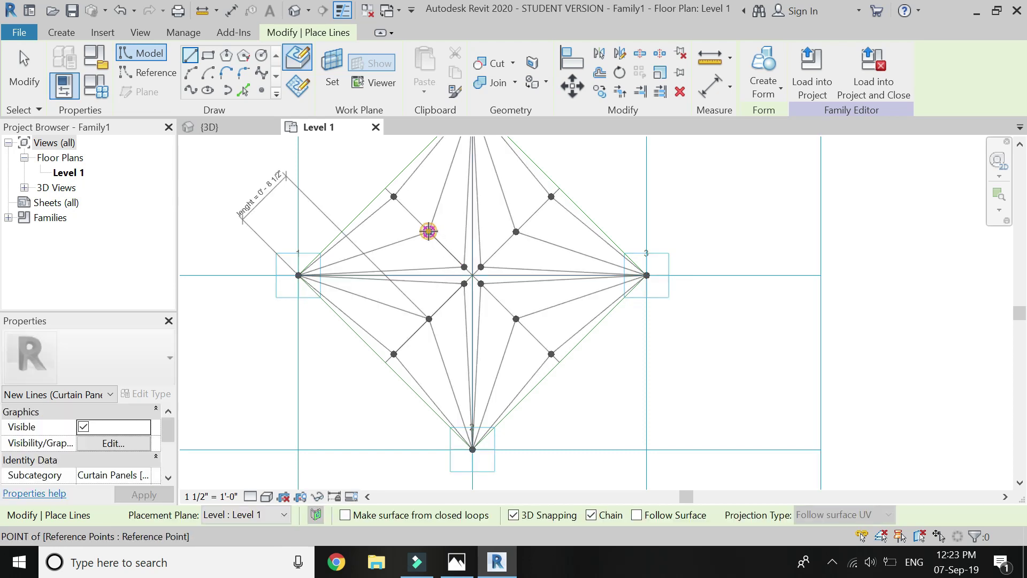
{"action": "left_click", "coordinate": [393, 197]}
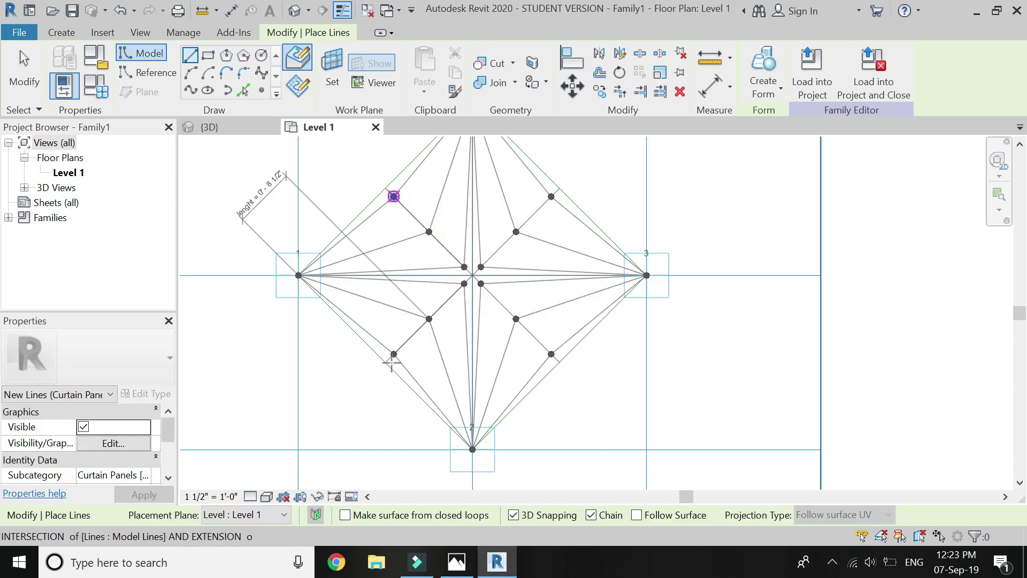
{"action": "key", "text": "Escape"}
- Draw model lines joining the outer, middle and inner reference points along the upper-right and lower-right diagonals
{"action": "scroll", "coordinate": [376, 417], "scroll_direction": "down", "scroll_amount": 2}
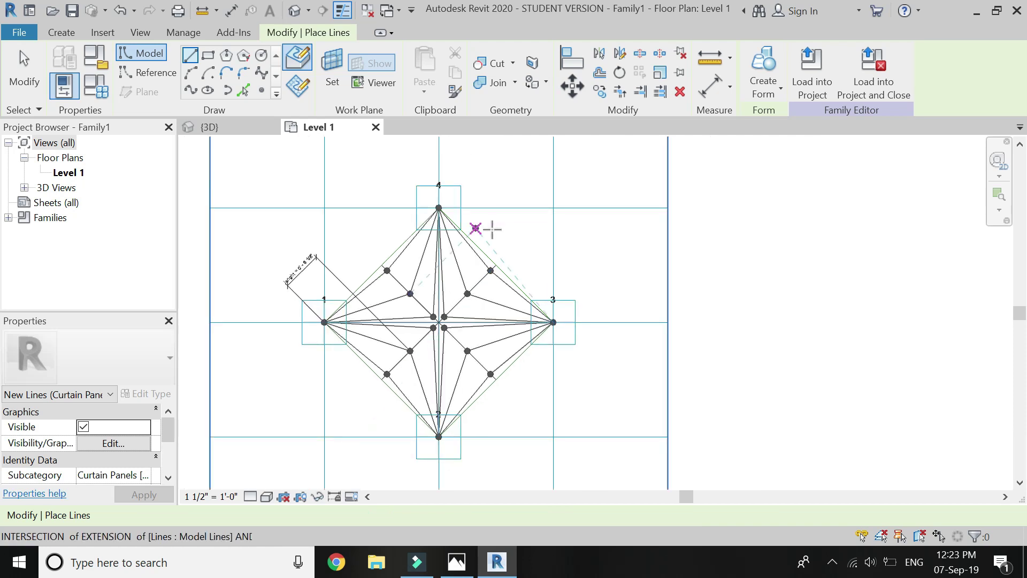
{"action": "scroll", "coordinate": [486, 284], "scroll_direction": "up", "scroll_amount": 1}
{"action": "left_click", "coordinate": [491, 287]}
{"action": "left_click", "coordinate": [461, 318]}
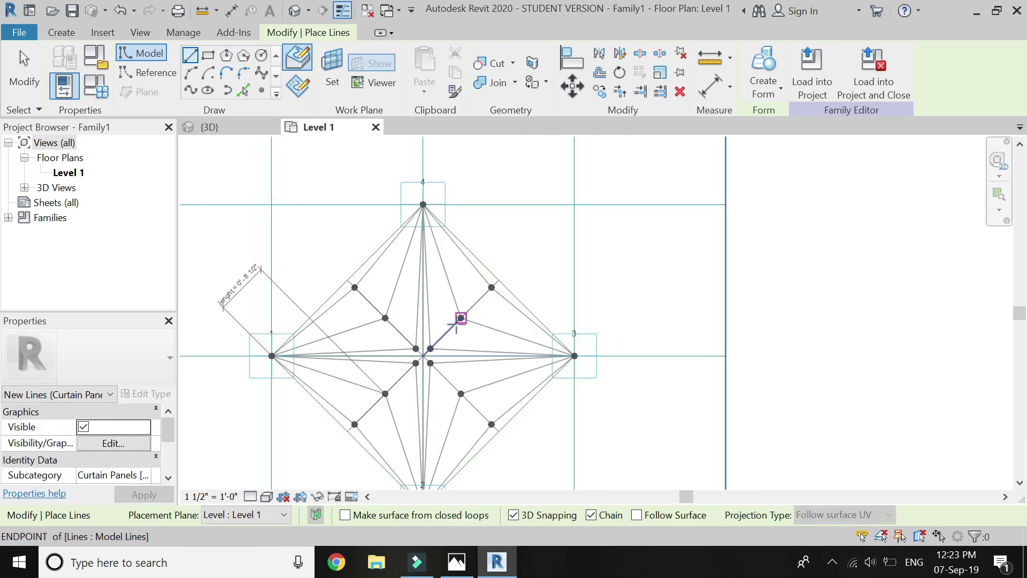
{"action": "left_click", "coordinate": [430, 348]}
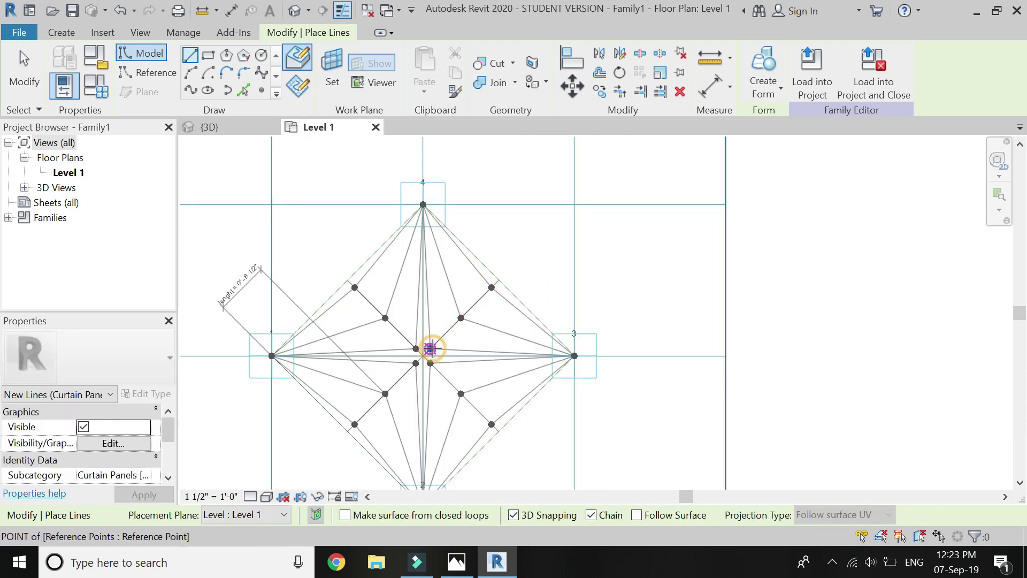
{"action": "left_click", "coordinate": [430, 363]}
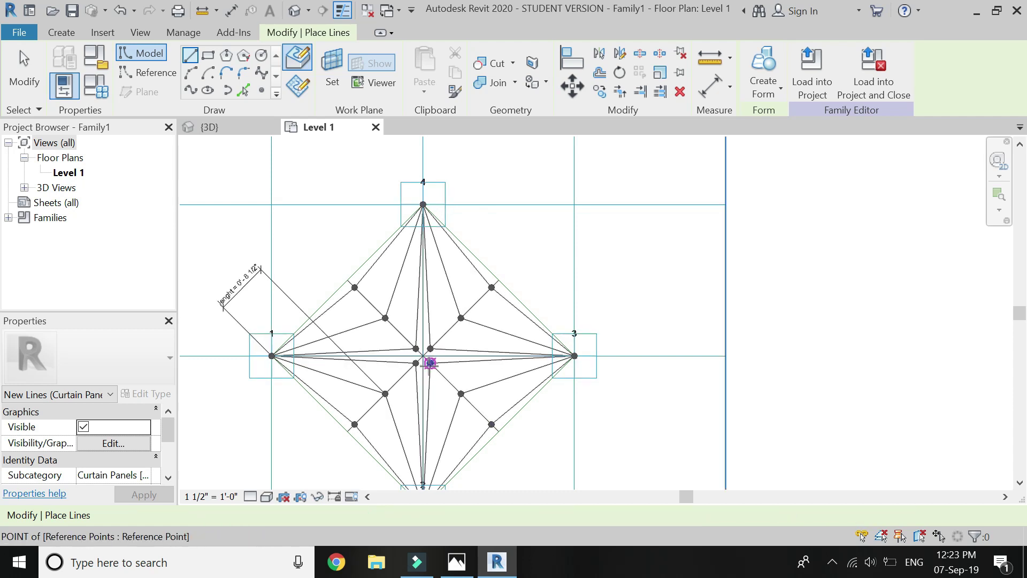
{"action": "left_click", "coordinate": [460, 394]}
{"action": "left_click", "coordinate": [492, 424]}
{"action": "key", "text": "Escape"}
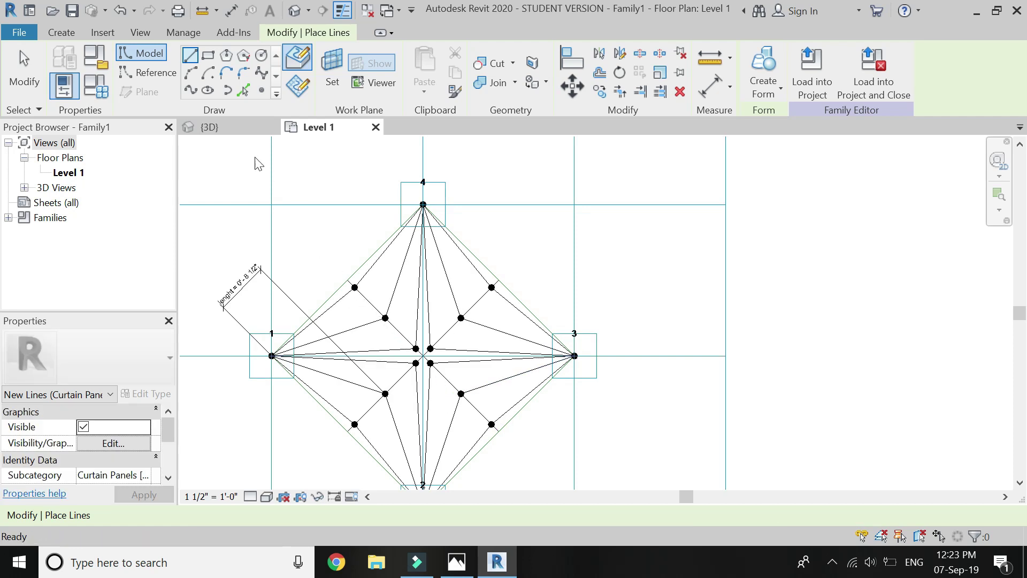
- Leave the line command and examine the star-shaped line framework from a tilted angle in the 3D view
{"action": "left_click", "coordinate": [219, 124]}
{"action": "key", "text": "Escape"}
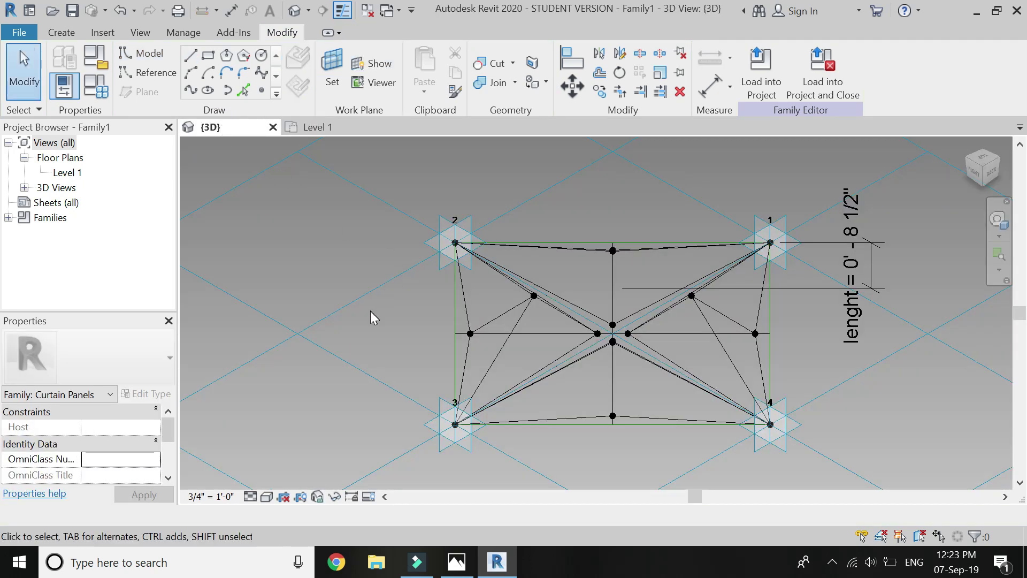
{"action": "scroll", "coordinate": [371, 311], "scroll_direction": "down", "scroll_amount": 2}
{"action": "scroll", "coordinate": [623, 332], "scroll_direction": "up", "scroll_amount": 2}
{"action": "left_click", "coordinate": [998, 221]}
{"action": "left_click_drag", "start_coordinate": [746, 233], "coordinate": [542, 322]}
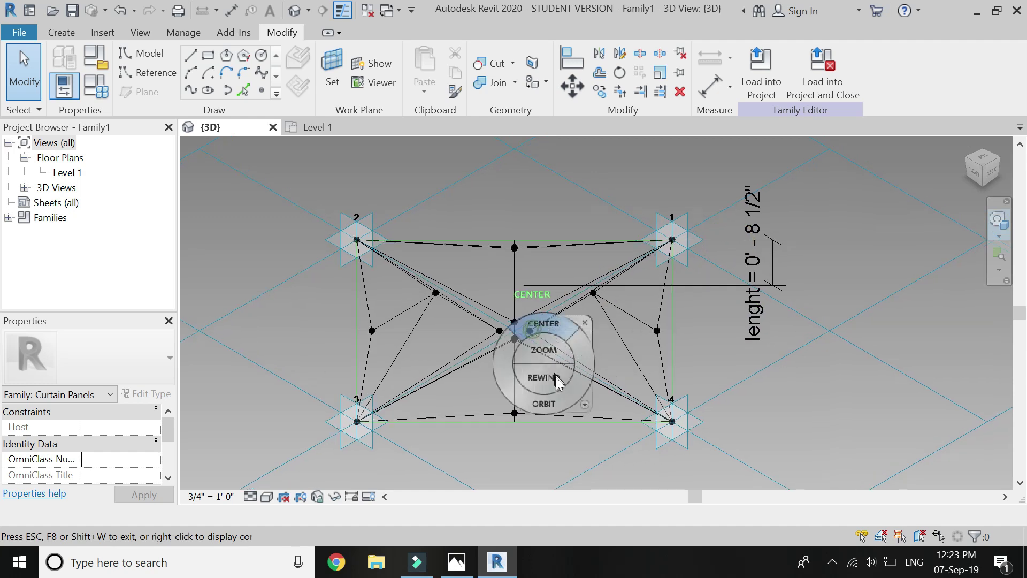
{"action": "left_click_drag", "start_coordinate": [567, 389], "coordinate": [506, 414]}
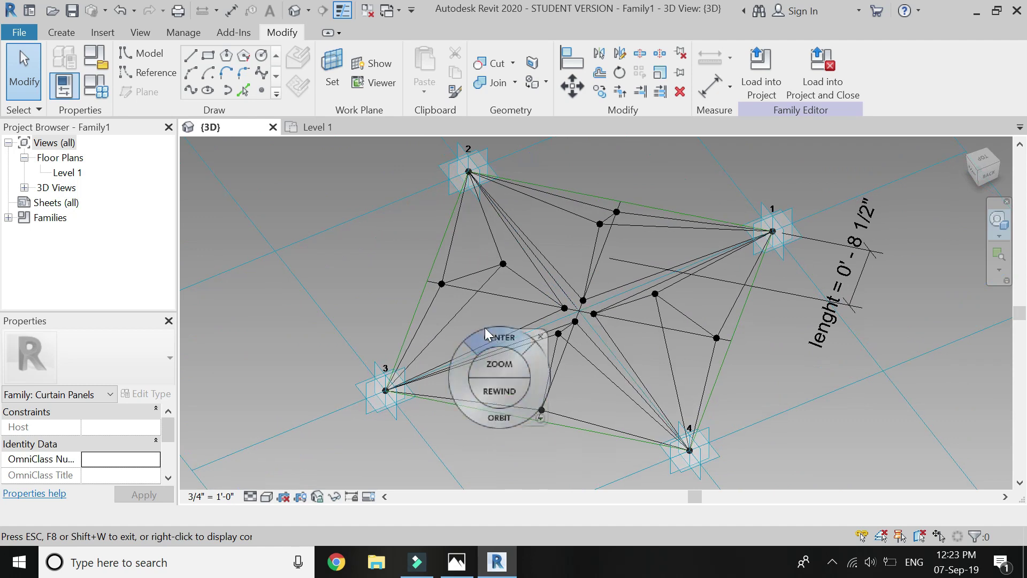
{"action": "key", "text": "Escape"}
- In the Level 1 plan, add a length-type family parameter named "thickness" under Dimensions
{"action": "left_click", "coordinate": [347, 126]}
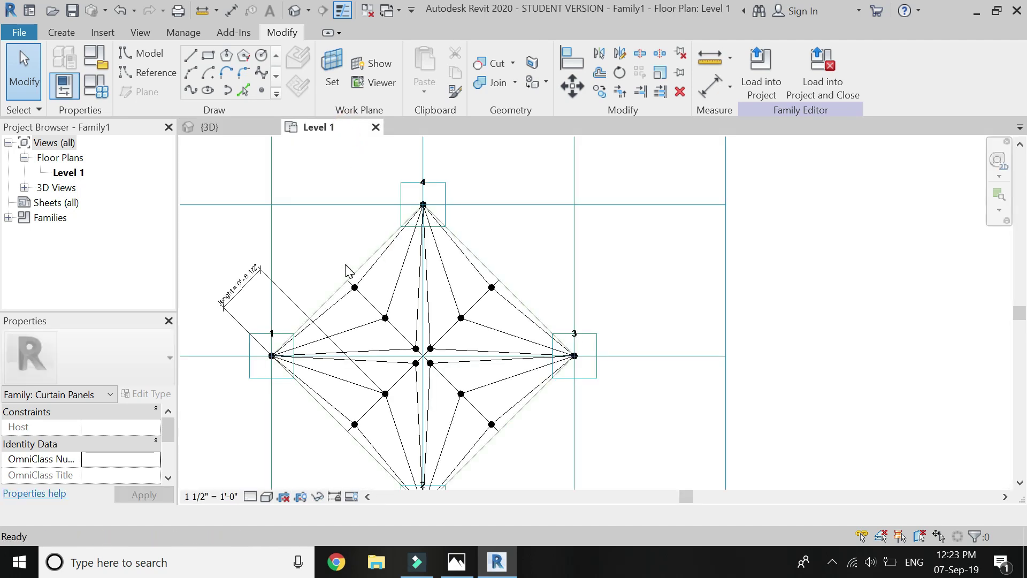
{"action": "scroll", "coordinate": [348, 270], "scroll_direction": "up", "scroll_amount": 3}
{"action": "left_click", "coordinate": [104, 88]}
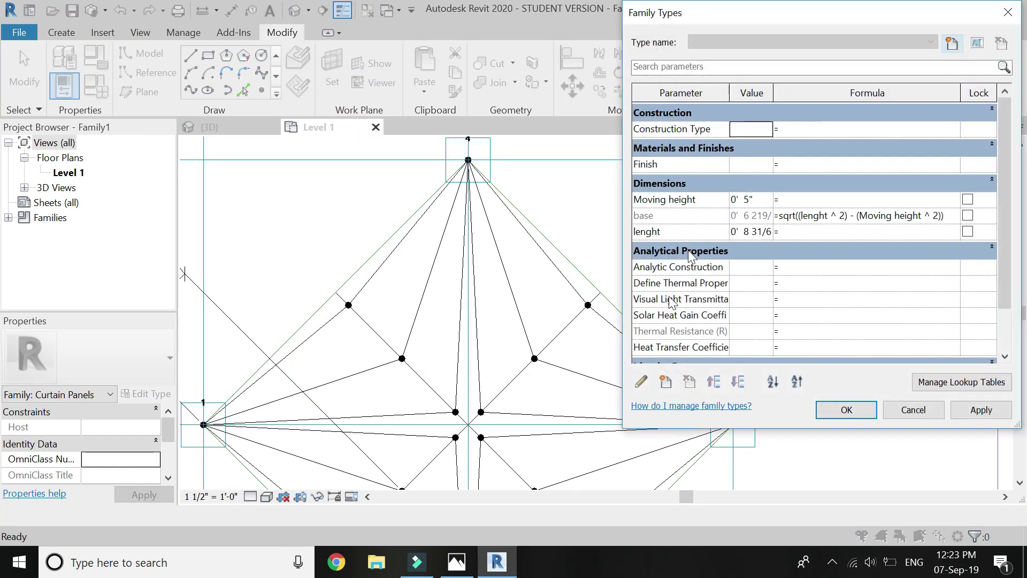
{"action": "left_click_drag", "start_coordinate": [786, 13], "coordinate": [340, 39]}
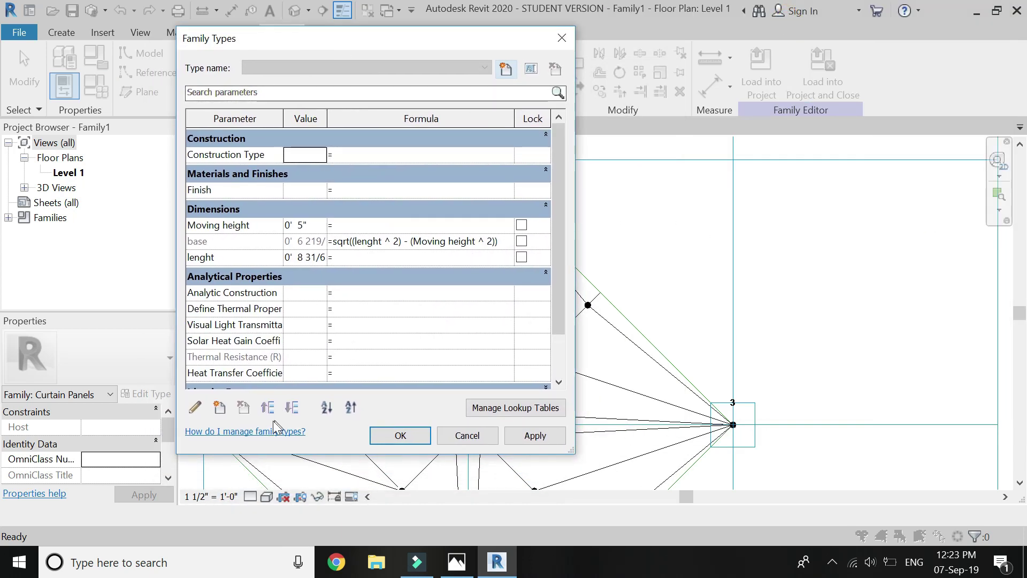
{"action": "left_click", "coordinate": [220, 407]}
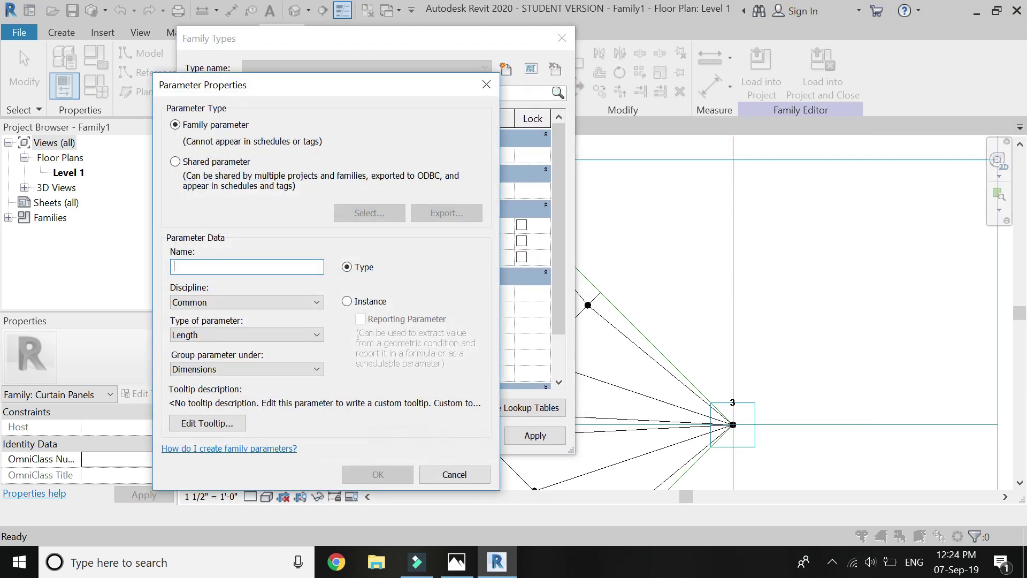
{"action": "type", "text": "thicknes"}
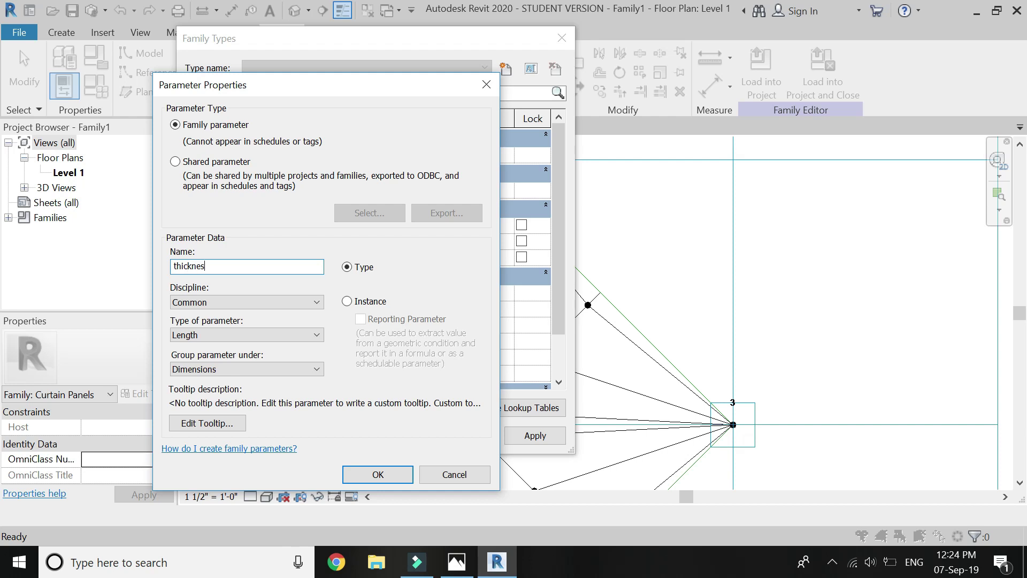
{"action": "type", "text": "s"}
{"action": "key", "text": "Return"}
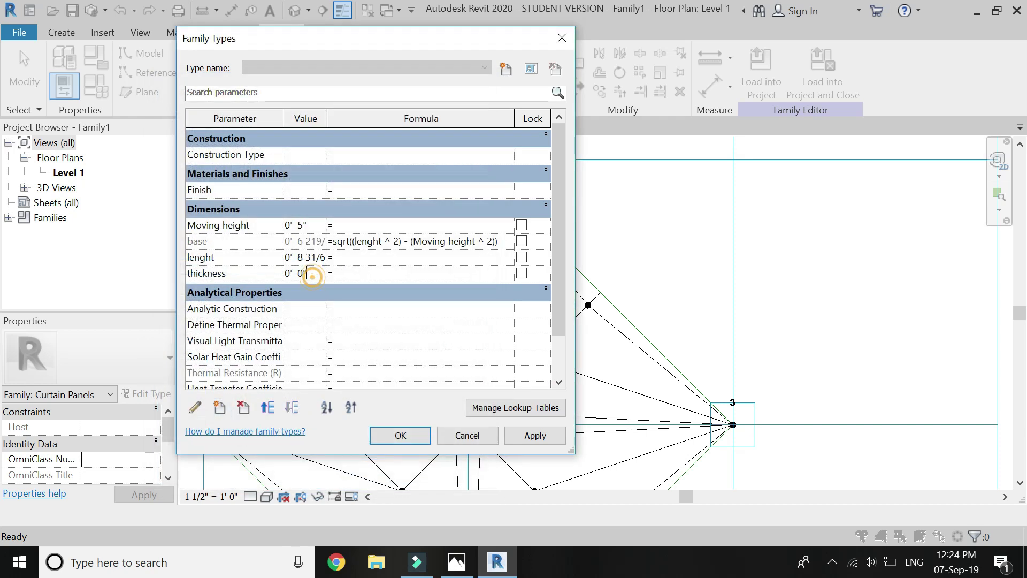
- Set "thickness" to 1/4" and accept the family types
{"action": "type", "text": "1/4"}
{"action": "key", "text": "Tab"}
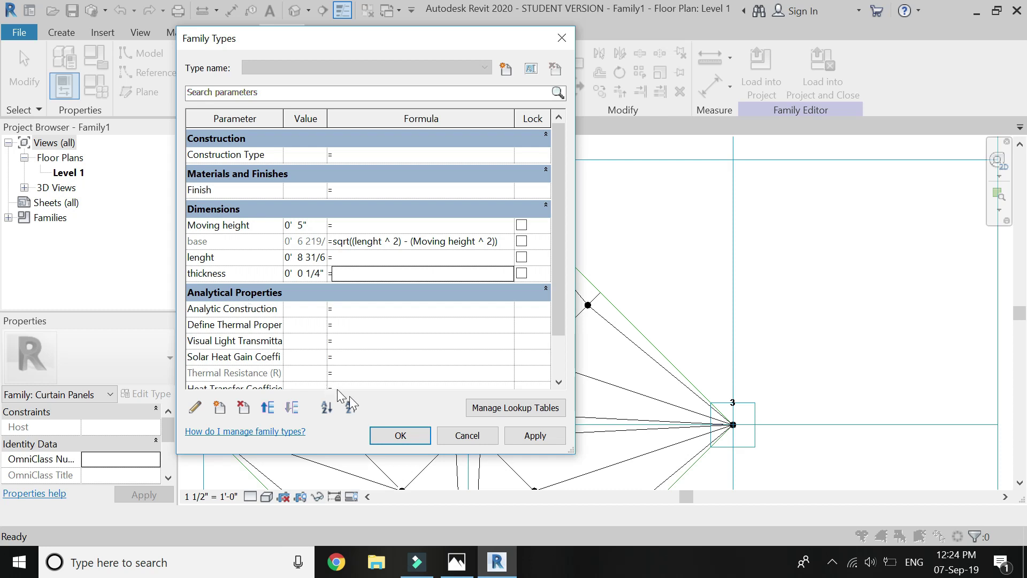
{"action": "left_click", "coordinate": [400, 434]}
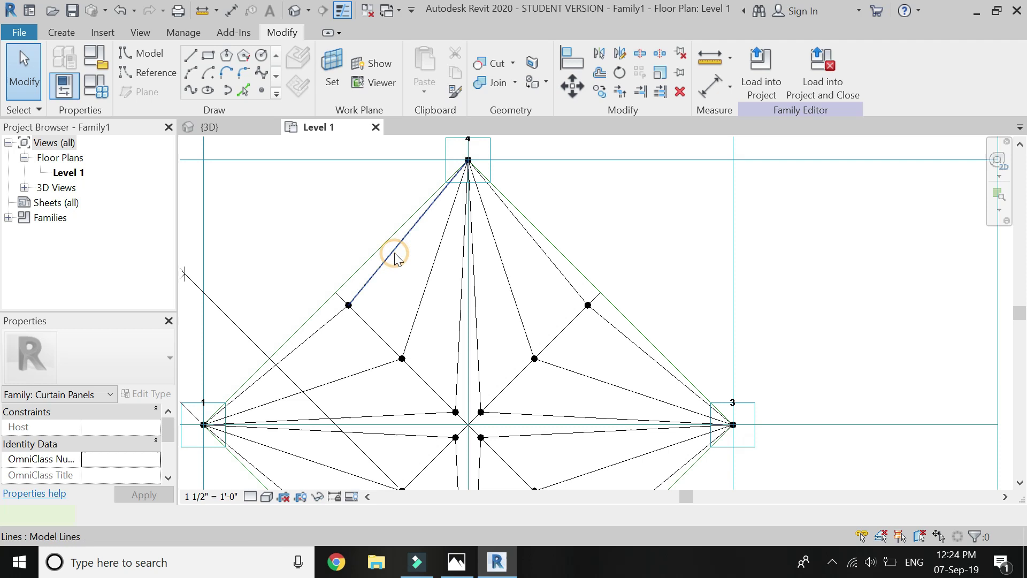
- Create an extruded form from the three model lines joining point 4 with the upper-left diagonal's outer and middle points
{"action": "left_click", "coordinate": [420, 300]}
{"action": "left_click", "coordinate": [373, 324]}
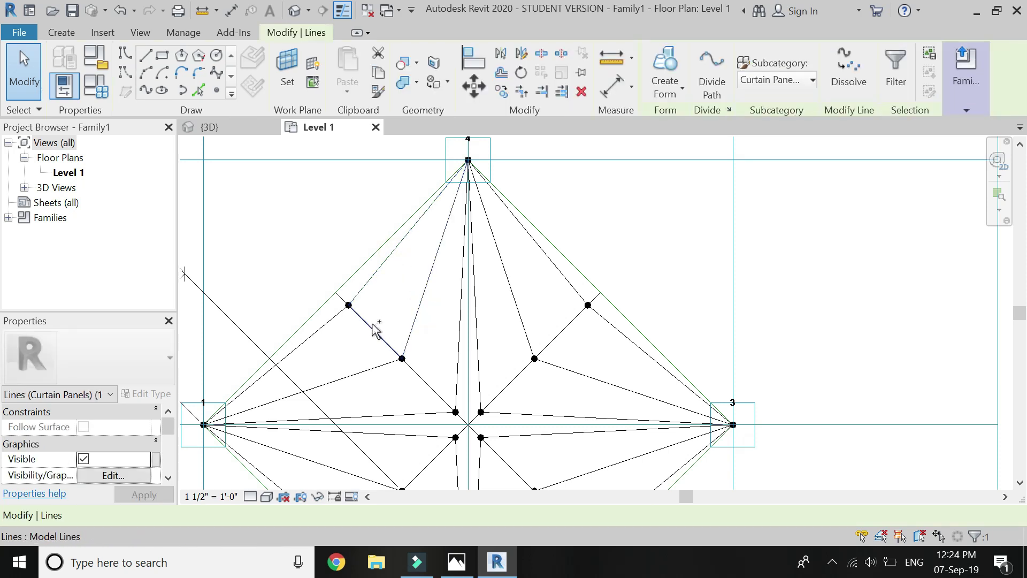
{"action": "left_click", "coordinate": [414, 311], "text": "ctrl"}
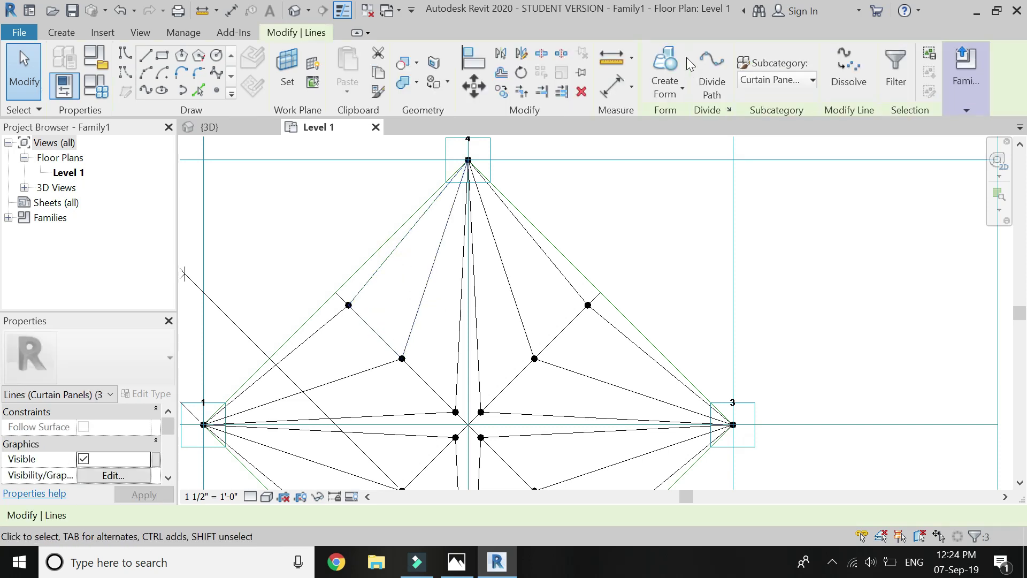
{"action": "left_click", "coordinate": [665, 67]}
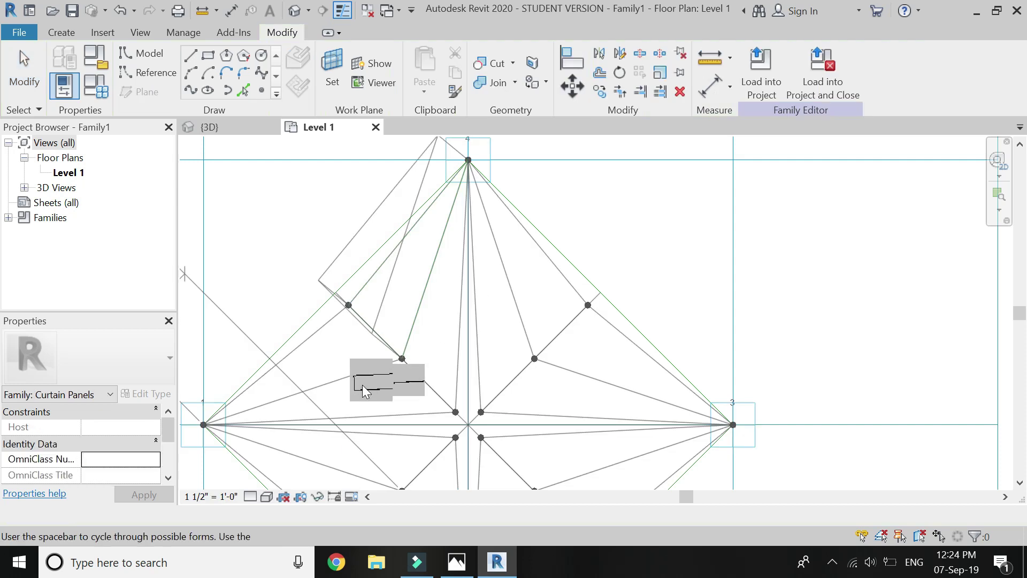
{"action": "left_click", "coordinate": [363, 390]}
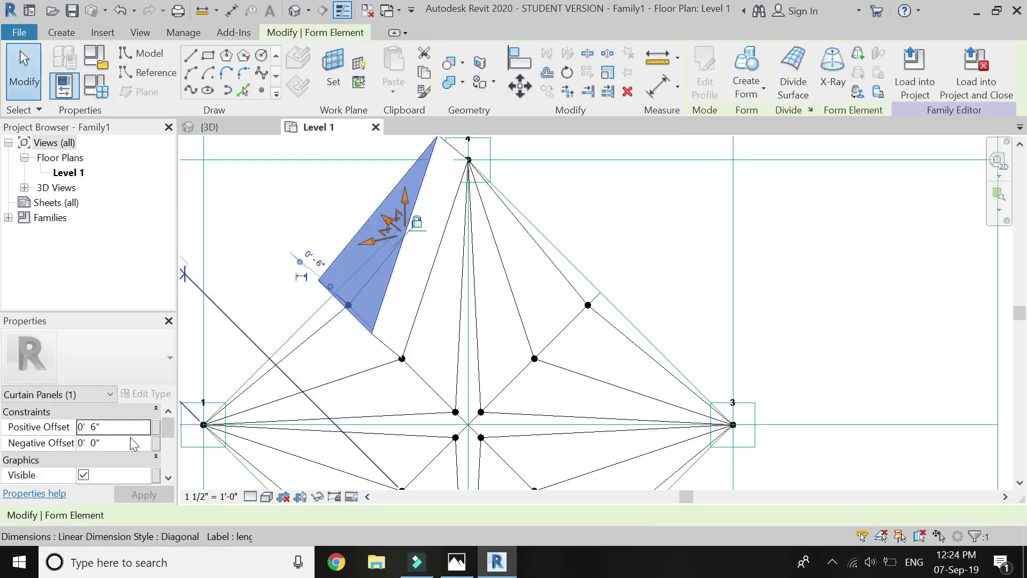
- Associate the positive offset of the selected triangular form with the "thickness" family parameter
{"action": "left_click", "coordinate": [154, 428]}
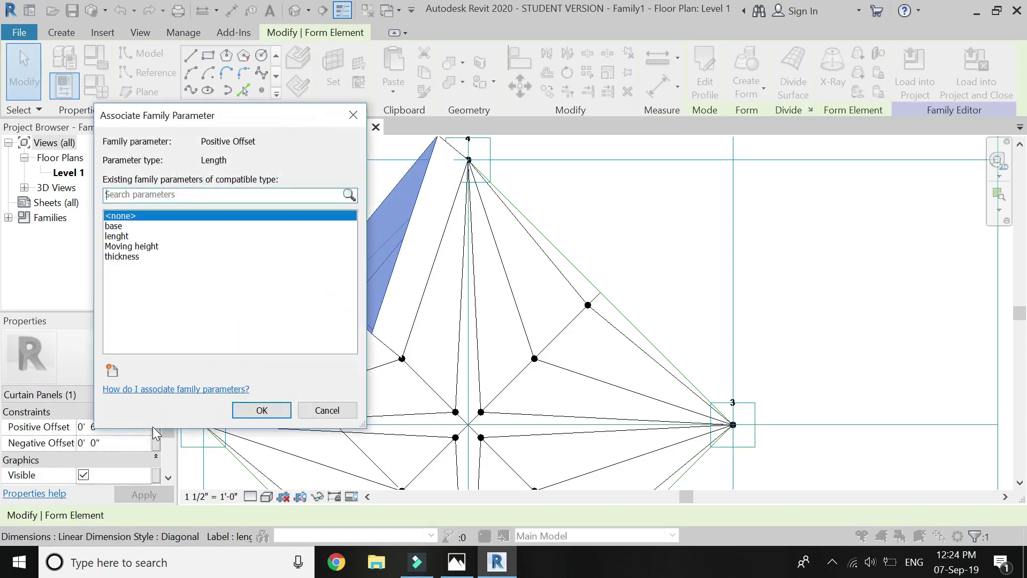
{"action": "left_click", "coordinate": [122, 256]}
{"action": "left_click", "coordinate": [262, 409]}
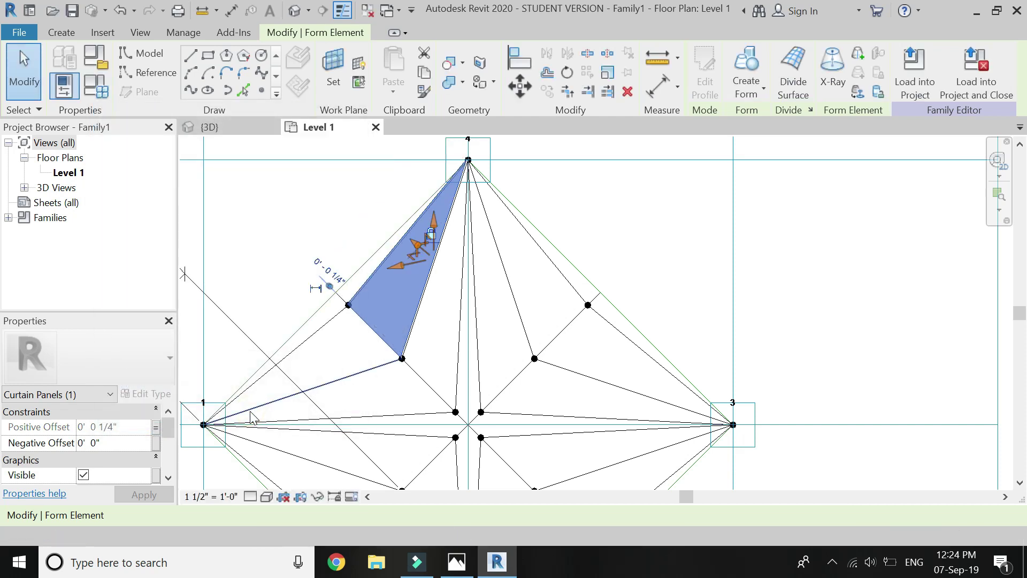
- Deselect the form and set the Level 1 view's visual style to Consistent Colors
{"action": "left_click", "coordinate": [360, 199]}
{"action": "left_click", "coordinate": [266, 497]}
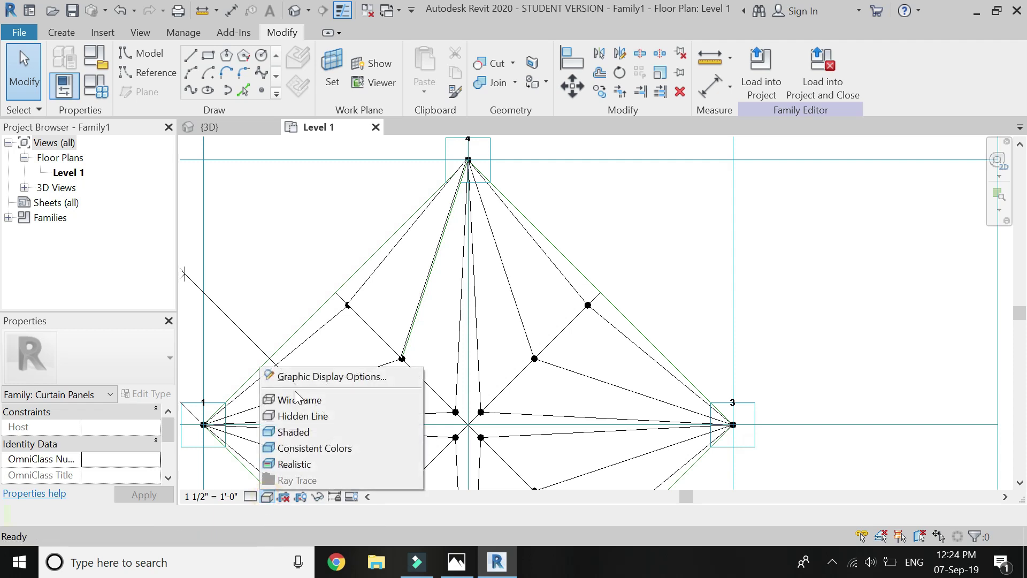
{"action": "left_click", "coordinate": [291, 447]}
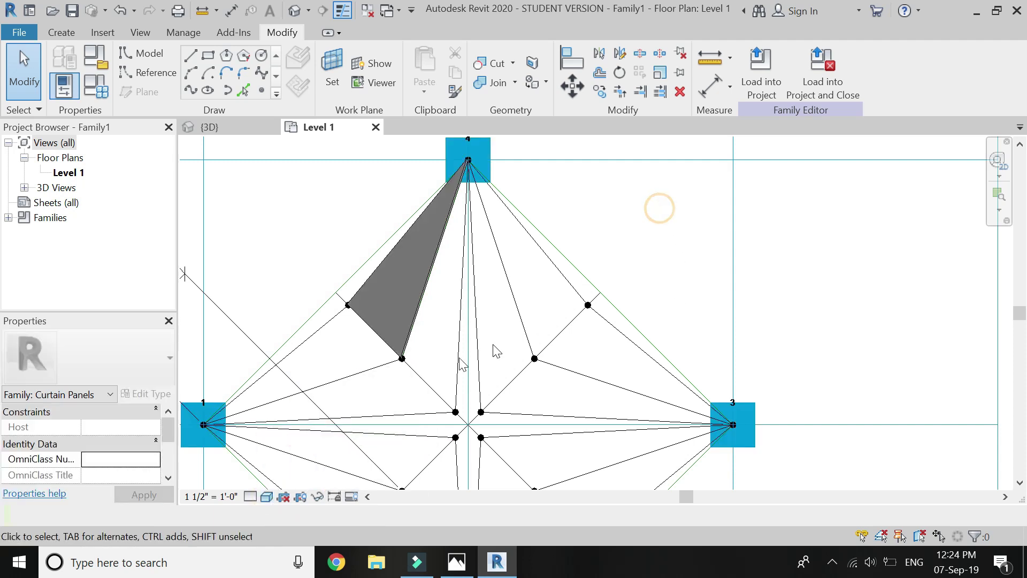
- Create an extruded form from the triangle joining point 4 with the upper-left diagonal's middle and inner points, linking its positive offset to "thickness"
{"action": "left_click", "coordinate": [421, 322]}
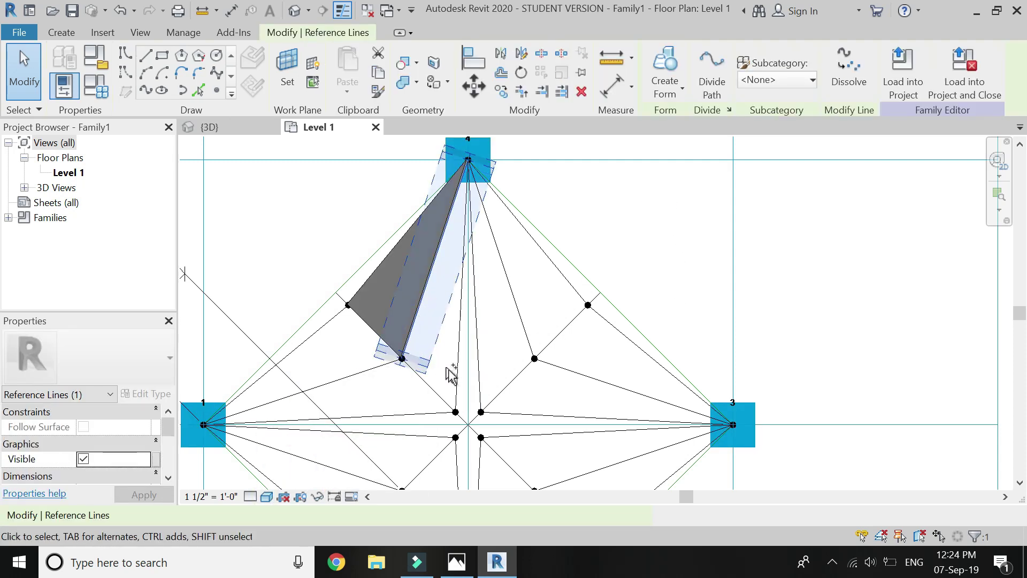
{"action": "left_click", "coordinate": [433, 392], "text": "ctrl"}
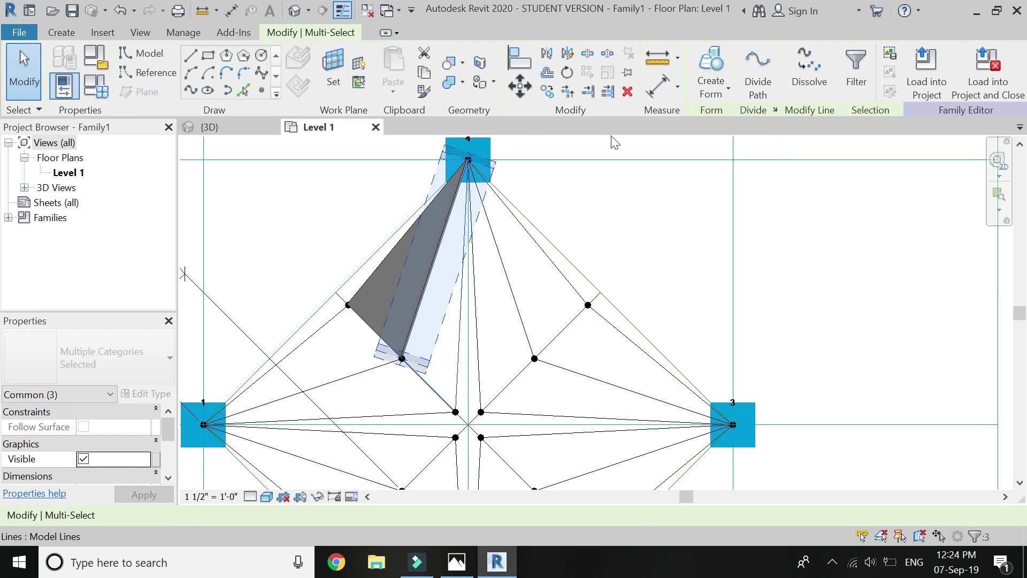
{"action": "left_click", "coordinate": [711, 70]}
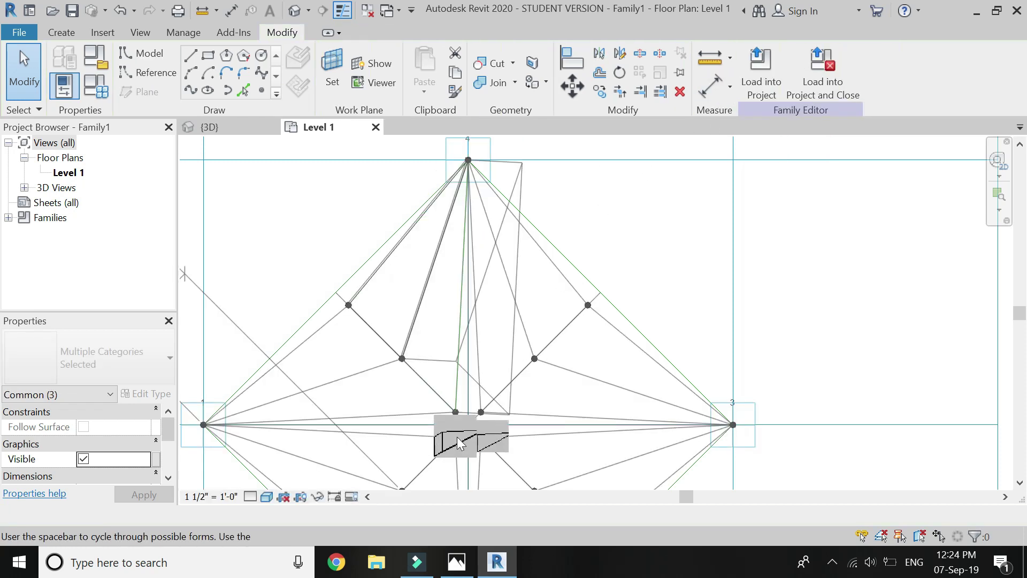
{"action": "left_click", "coordinate": [459, 443]}
{"action": "left_click", "coordinate": [154, 426]}
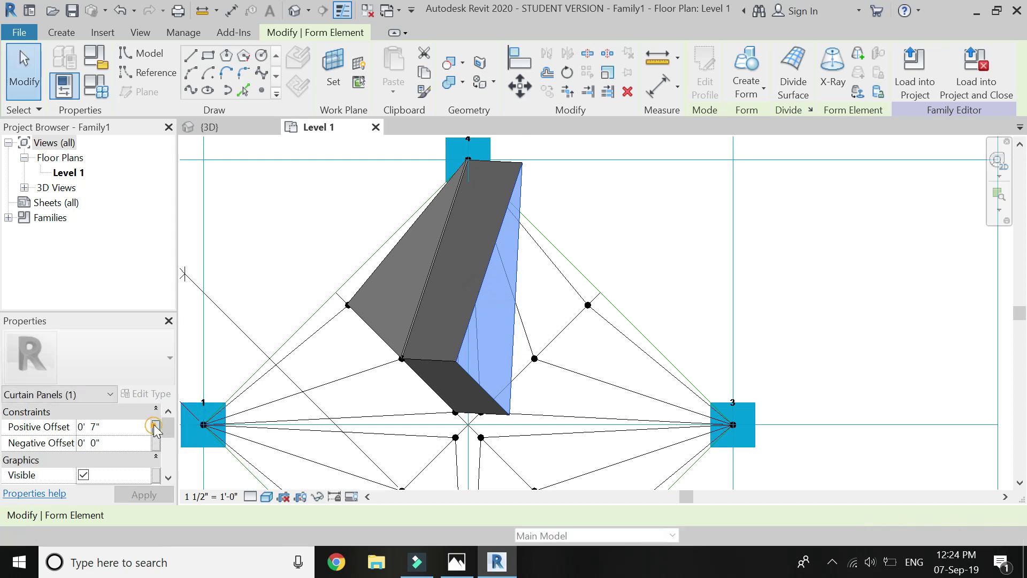
{"action": "left_click", "coordinate": [122, 256]}
{"action": "left_click", "coordinate": [244, 412]}
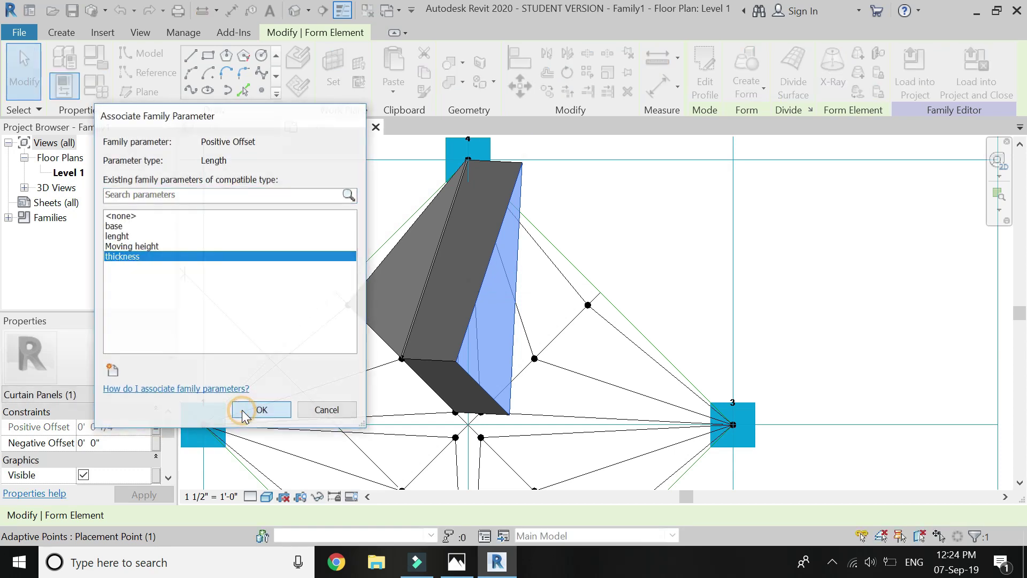
{"action": "left_click", "coordinate": [315, 288]}
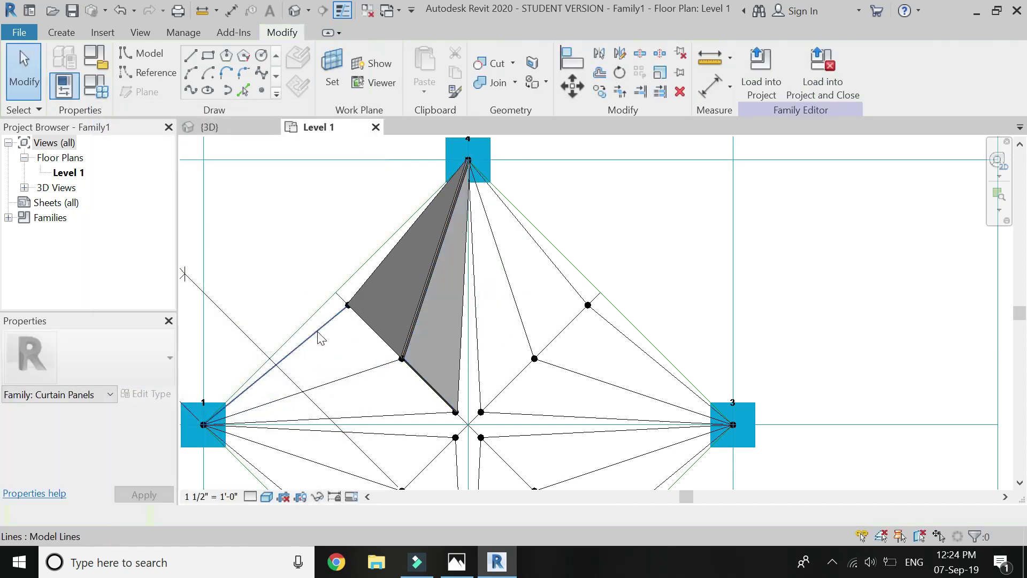
- Create an extruded form from the triangle joining point 1 with the upper-left diagonal's outer and middle points, linking its positive offset to "thickness"
{"action": "left_click", "coordinate": [317, 332]}
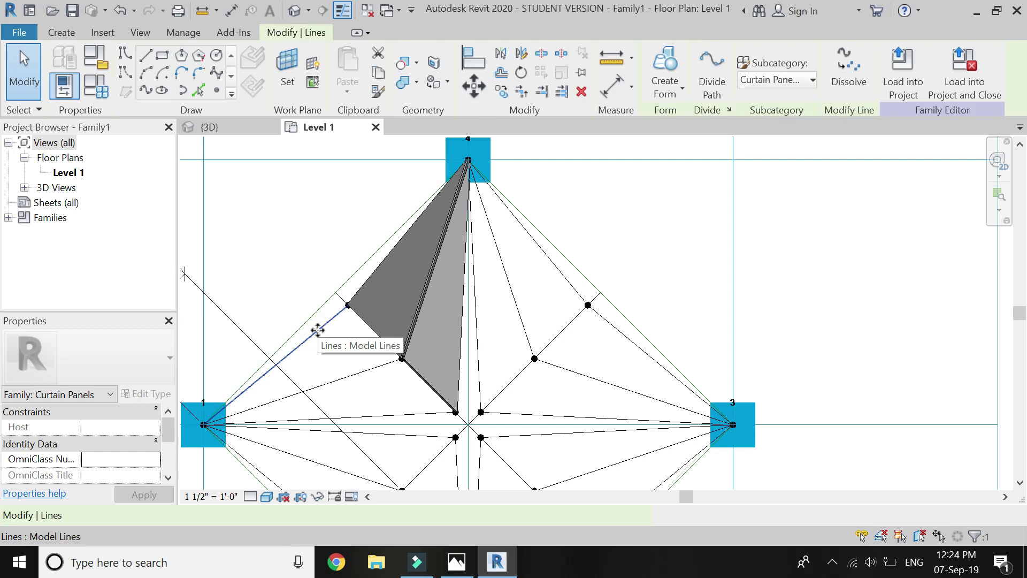
{"action": "left_click", "coordinate": [374, 339], "text": "ctrl"}
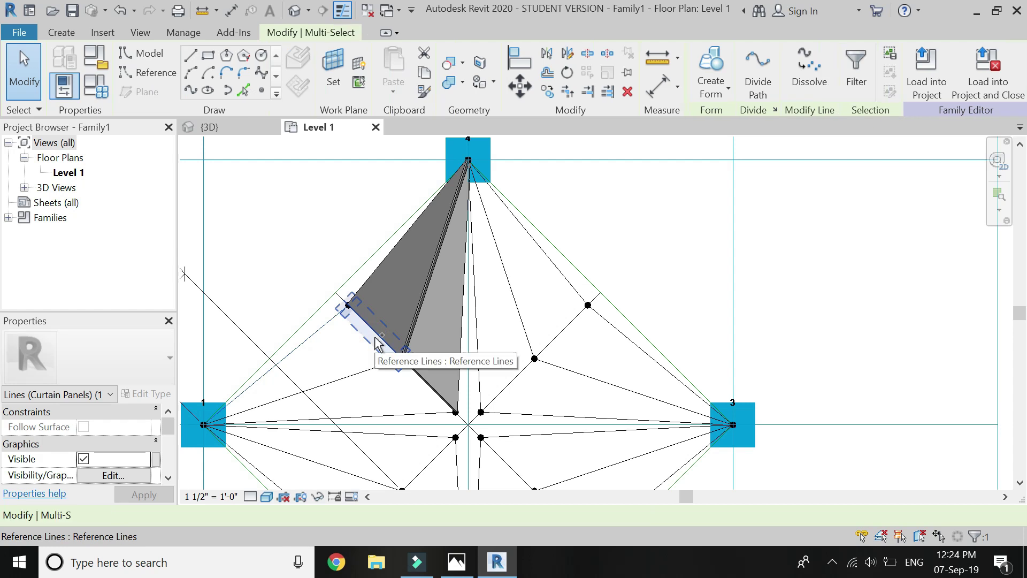
{"action": "left_click", "coordinate": [362, 374], "text": "ctrl"}
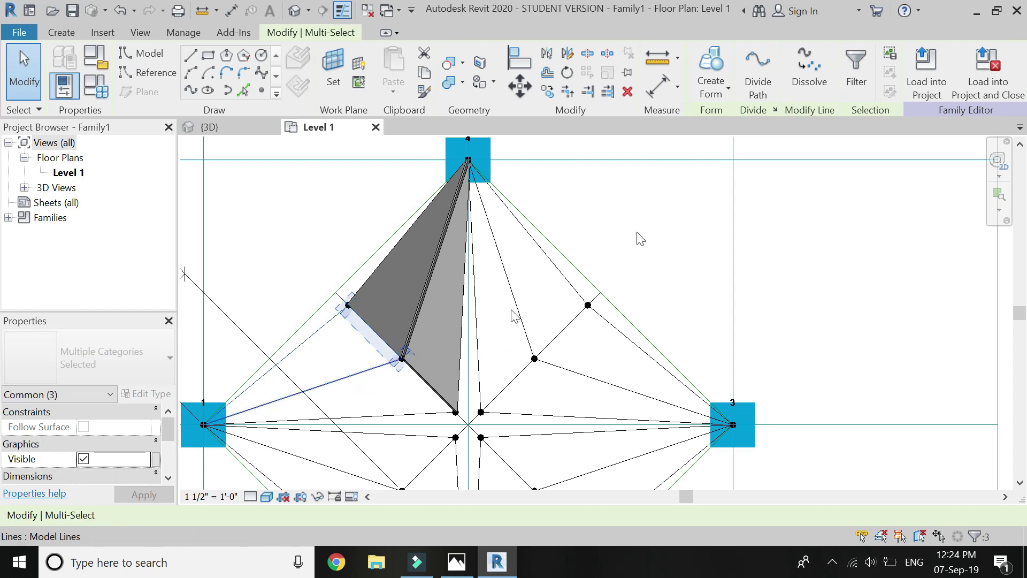
{"action": "left_click", "coordinate": [711, 67]}
{"action": "left_click", "coordinate": [227, 452]}
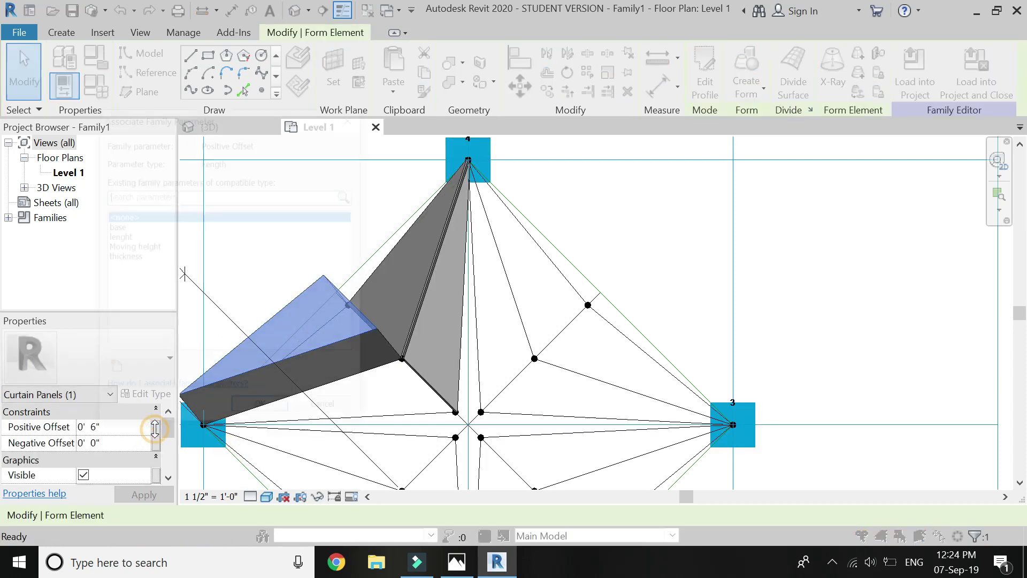
{"action": "left_click", "coordinate": [156, 426]}
{"action": "left_click", "coordinate": [134, 257]}
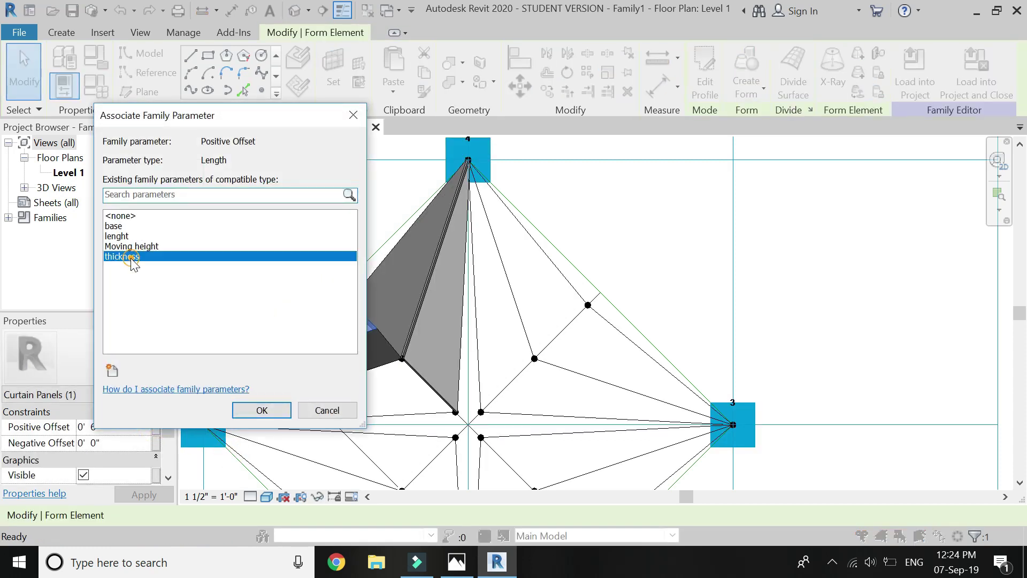
{"action": "left_click", "coordinate": [258, 413]}
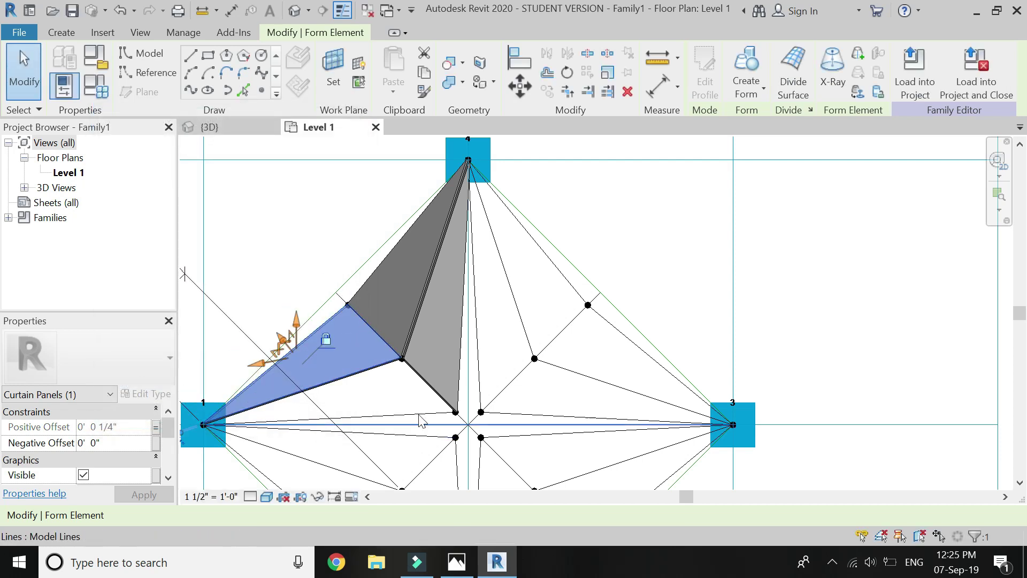
- Create an extruded form from the triangle joining point 1 with the upper-left diagonal's middle and inner points, linking its positive offset to "thickness"
{"action": "left_click", "coordinate": [399, 366]}
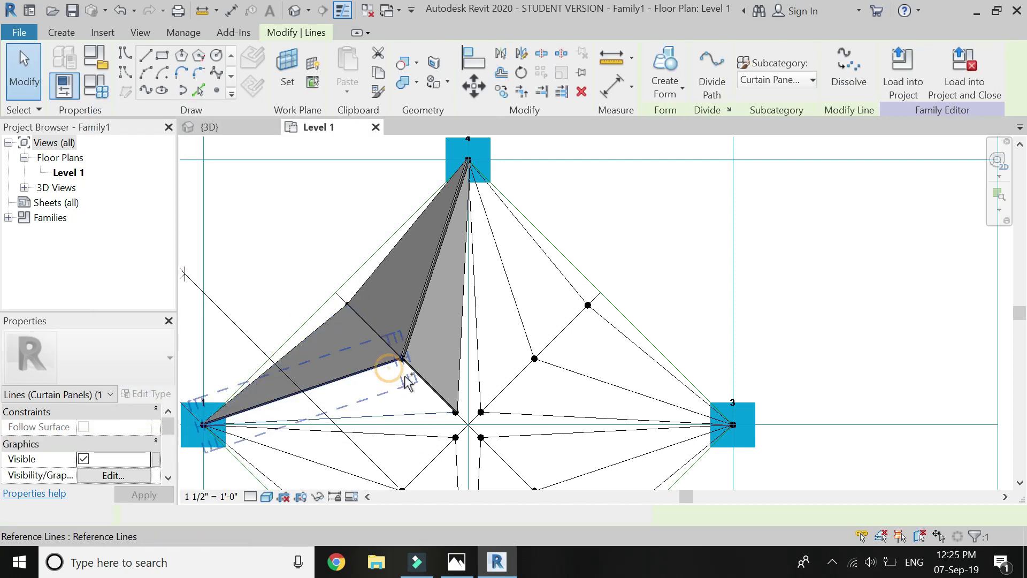
{"action": "left_click", "coordinate": [431, 394], "text": "ctrl"}
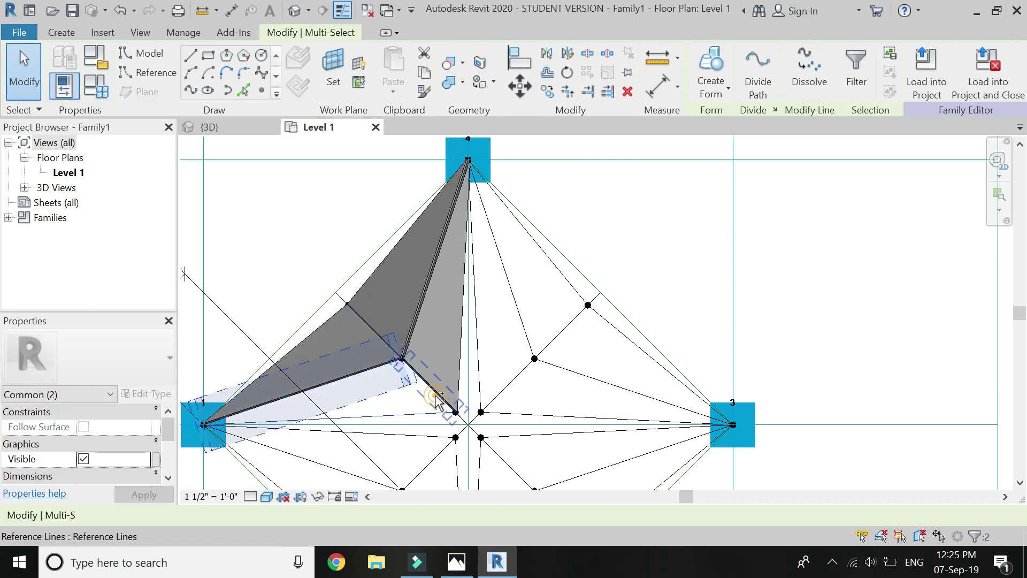
{"action": "left_click", "coordinate": [711, 67]}
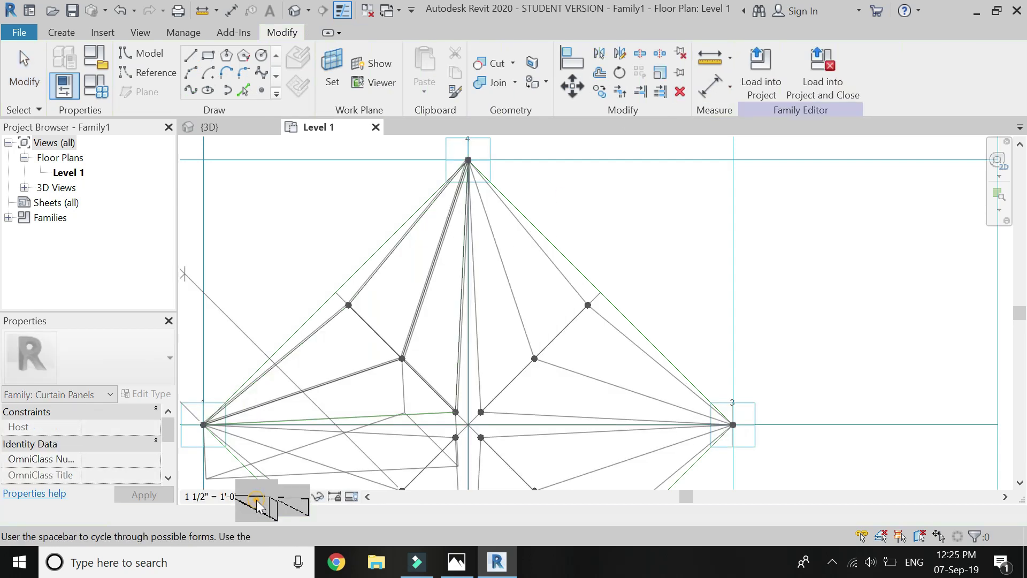
{"action": "left_click", "coordinate": [256, 502]}
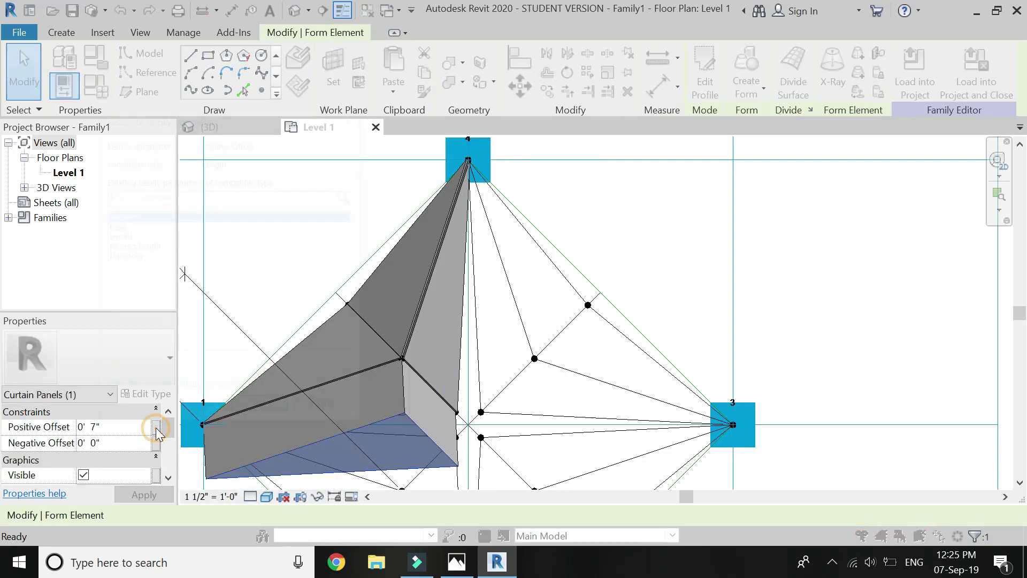
{"action": "left_click", "coordinate": [156, 427]}
{"action": "left_click", "coordinate": [123, 257]}
{"action": "left_click", "coordinate": [255, 410]}
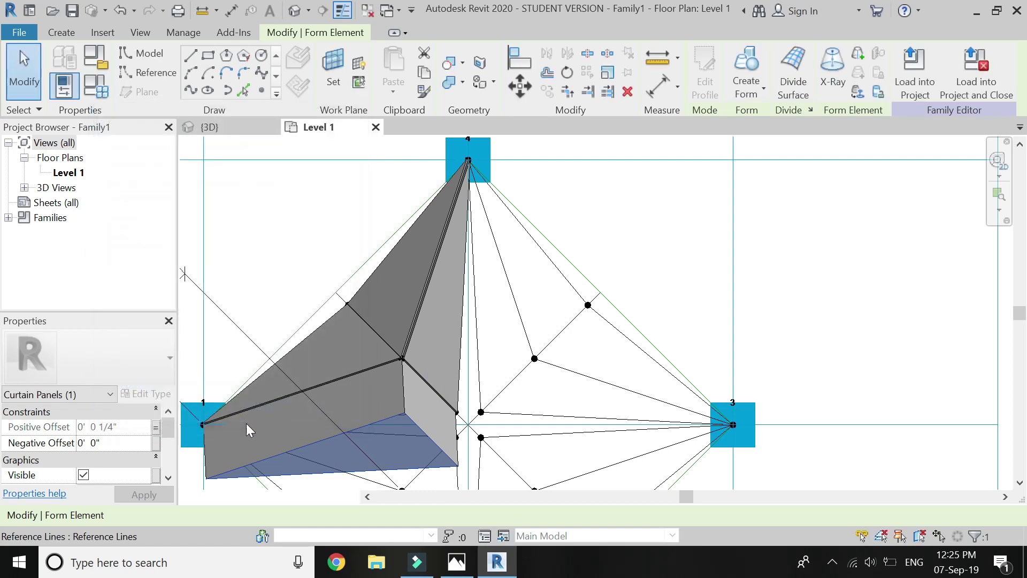
- Create an extruded form from the triangle joining point 4 with the upper-right diagonal's outer and middle points, linking its positive offset to "thickness"
{"action": "left_click", "coordinate": [562, 272]}
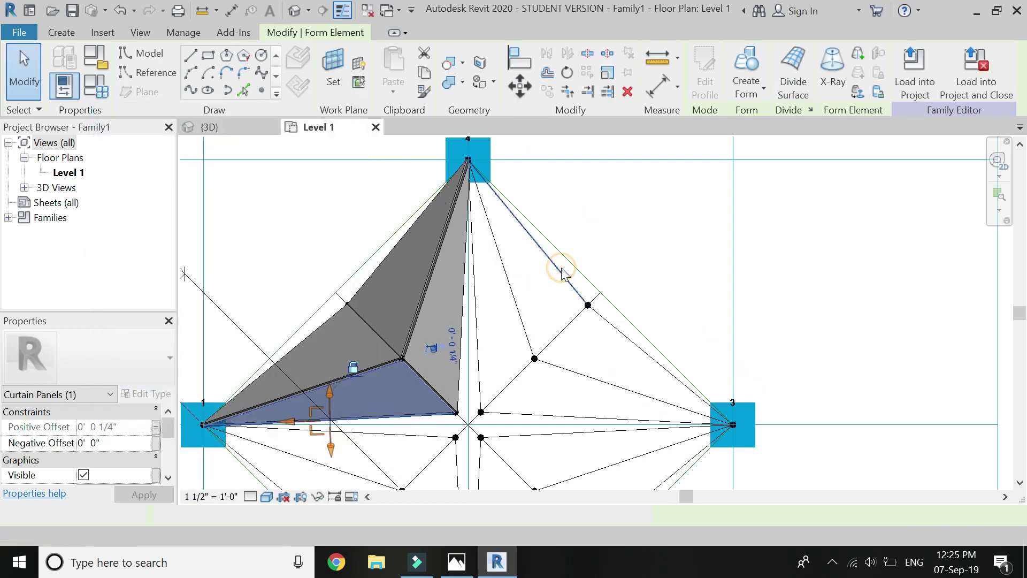
{"action": "left_click", "coordinate": [521, 313]}
{"action": "left_click", "coordinate": [565, 334], "text": "ctrl"}
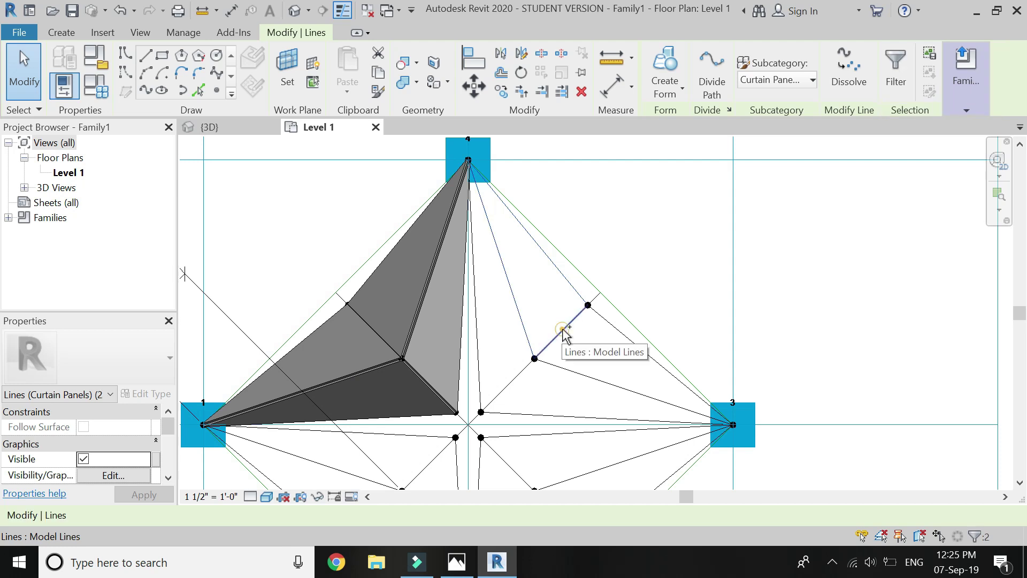
{"action": "left_click", "coordinate": [665, 72]}
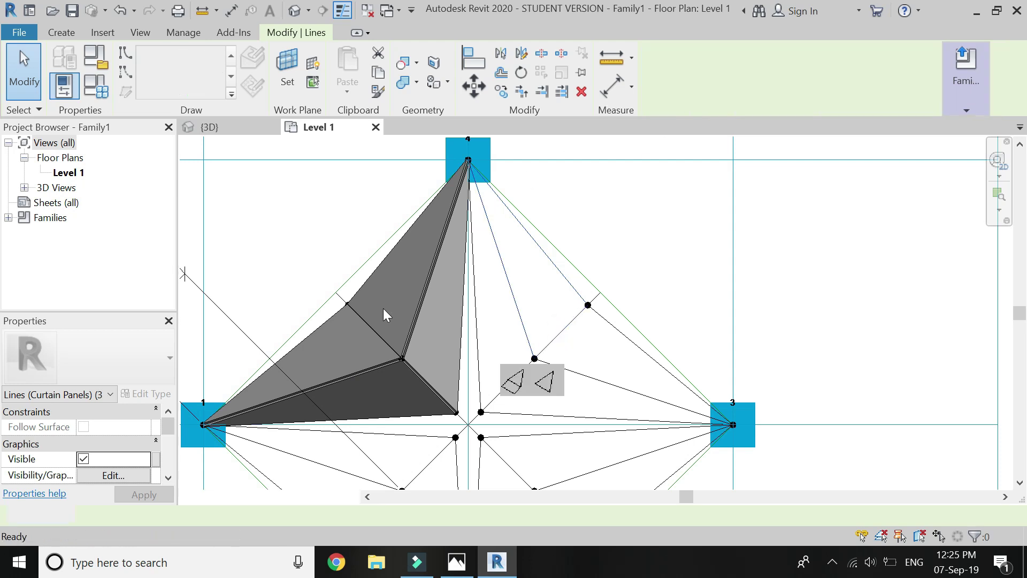
{"action": "left_click", "coordinate": [512, 382]}
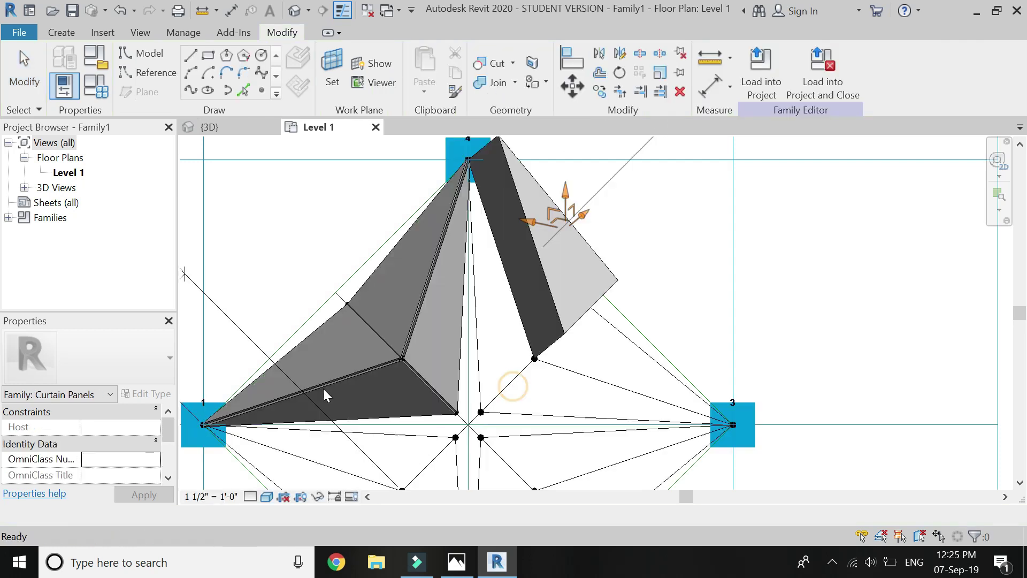
{"action": "left_click", "coordinate": [155, 426]}
{"action": "left_click", "coordinate": [129, 256]}
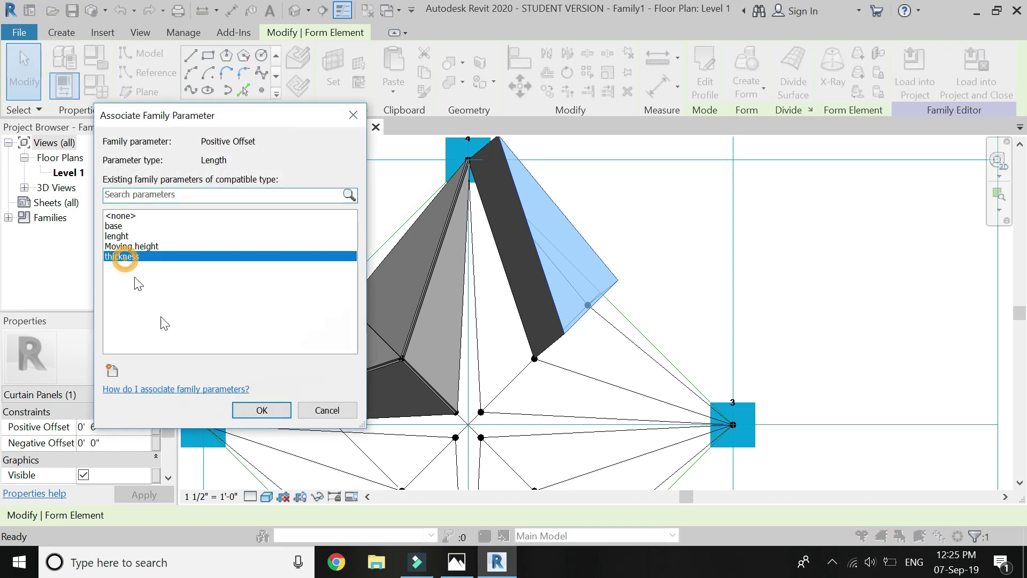
{"action": "left_click", "coordinate": [261, 410]}
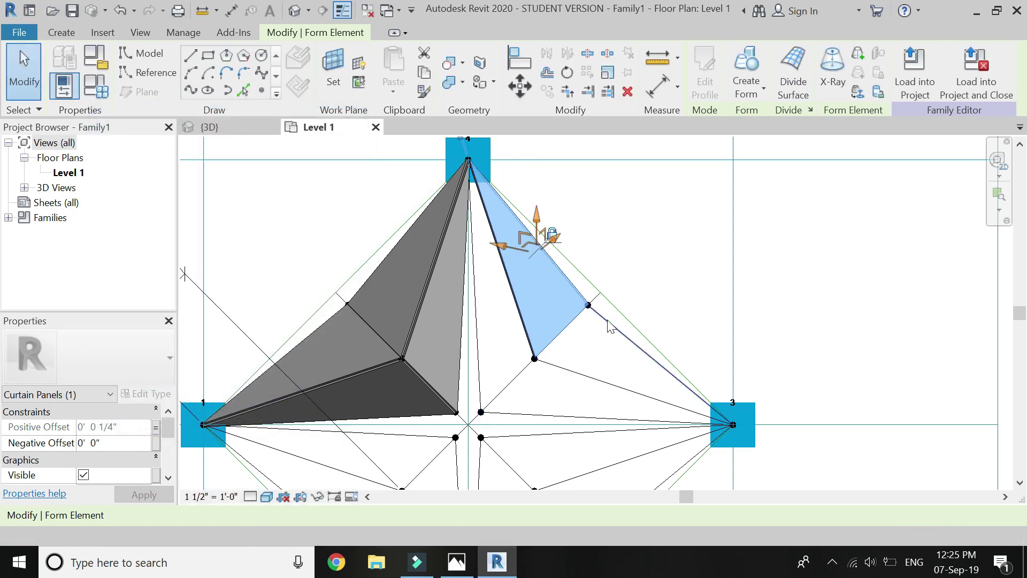
- Create an extruded form from the triangle joining point 3 with the upper-right diagonal's outer and middle points, linking its positive offset to "thickness"
{"action": "left_click", "coordinate": [583, 374]}
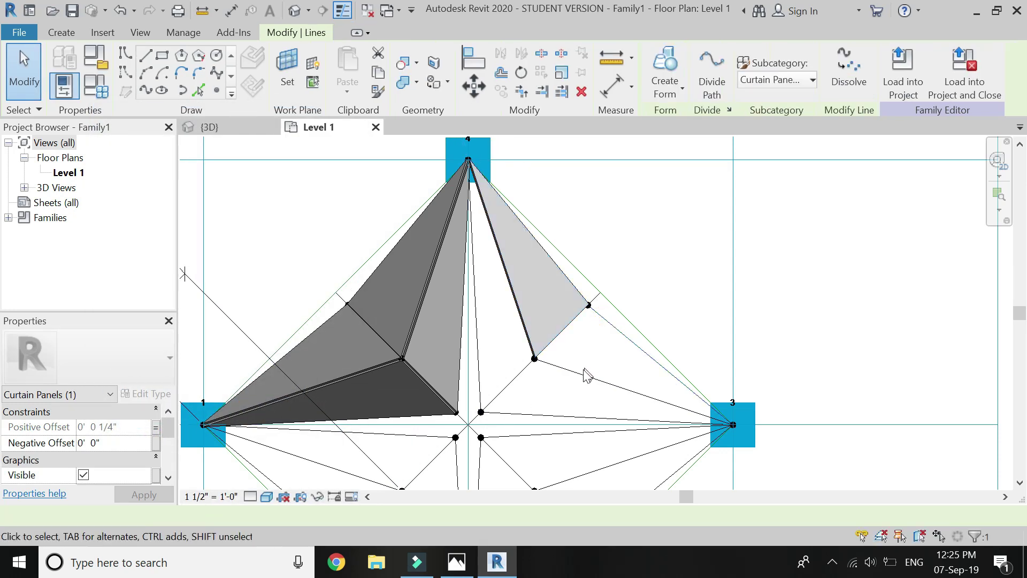
{"action": "left_click", "coordinate": [563, 337], "text": "ctrl"}
{"action": "left_click", "coordinate": [620, 160], "text": "ctrl"}
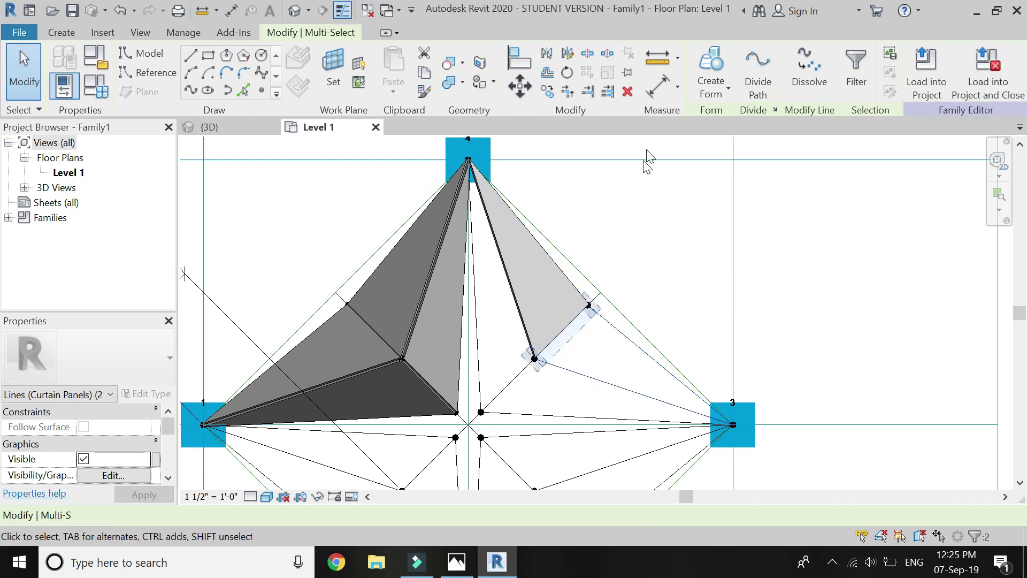
{"action": "left_click", "coordinate": [708, 60]}
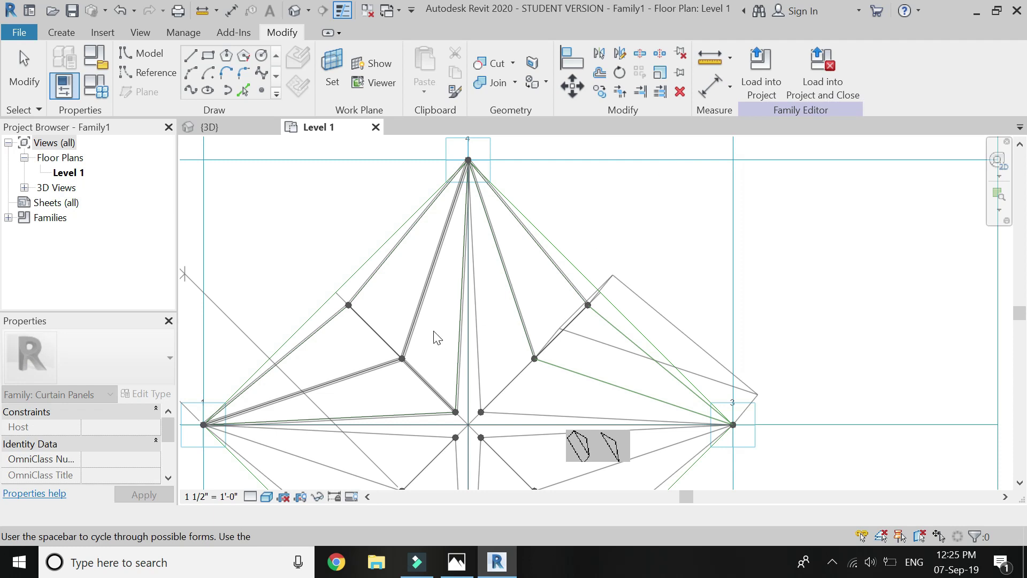
{"action": "left_click", "coordinate": [579, 446]}
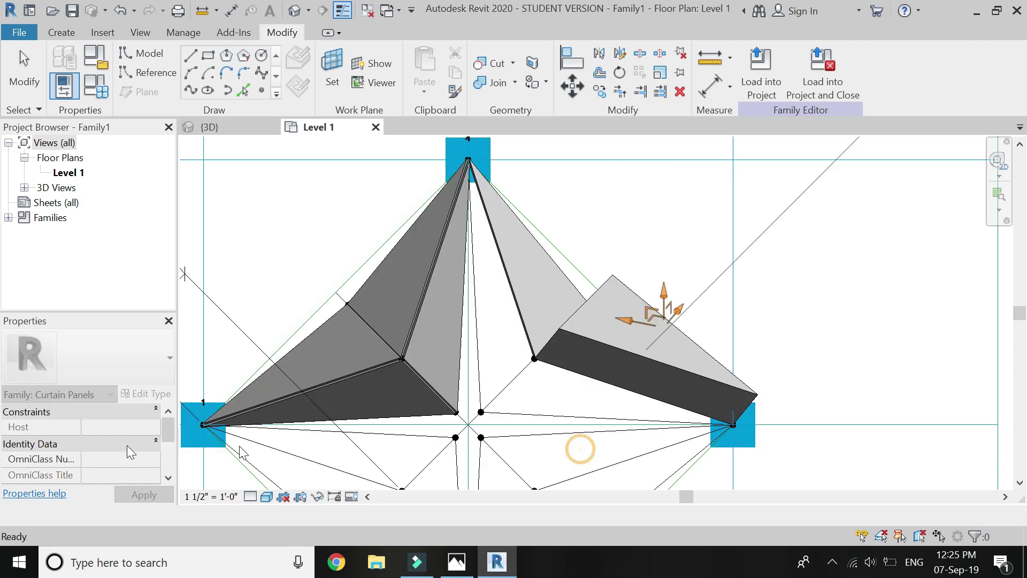
{"action": "left_click", "coordinate": [154, 427]}
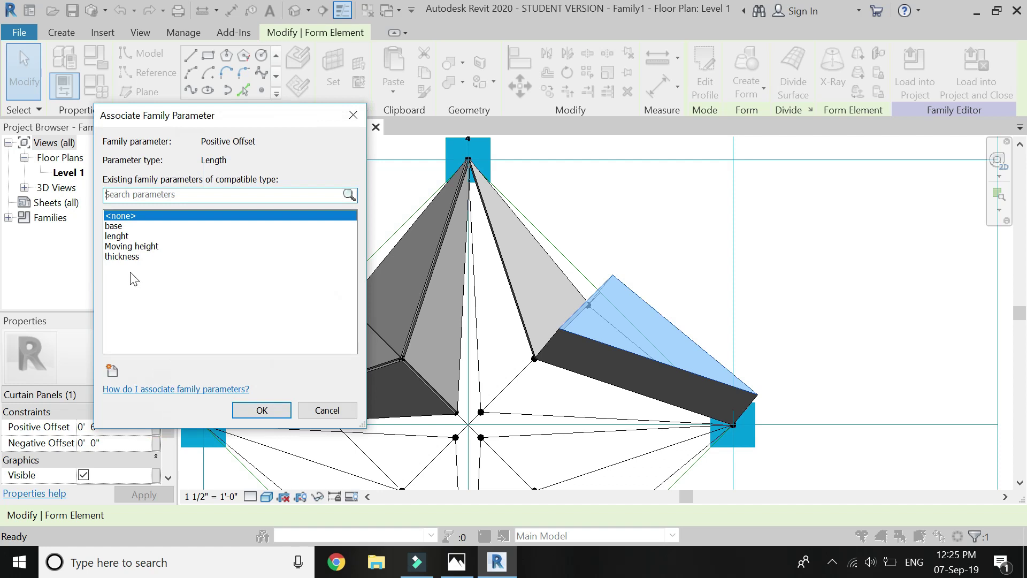
{"action": "left_click", "coordinate": [128, 257]}
{"action": "left_click", "coordinate": [261, 411]}
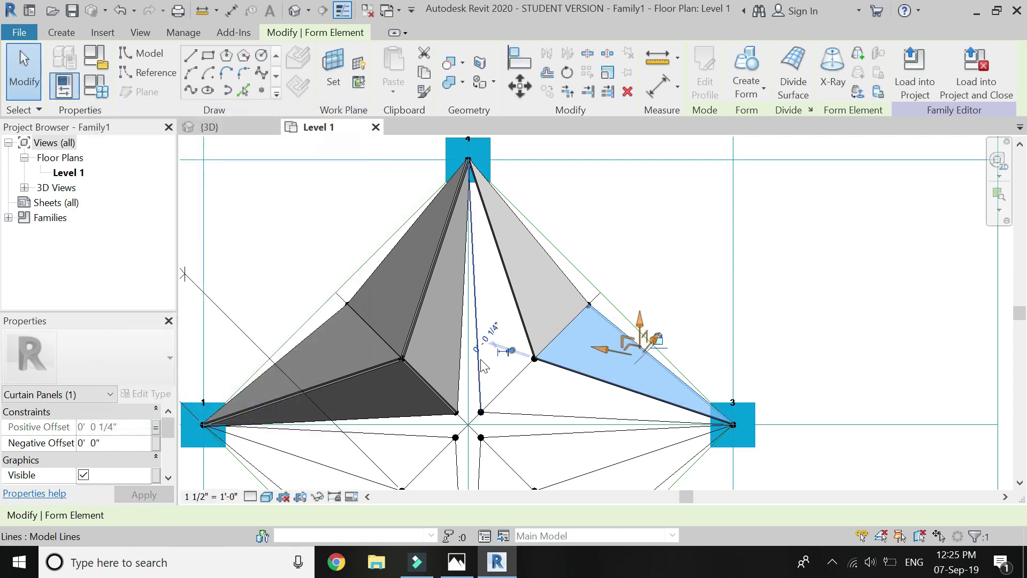
- Create an extruded form from the triangle joining point 4 with the upper-right diagonal's middle and inner points, linking its positive offset to "thickness"
{"action": "left_click", "coordinate": [478, 381]}
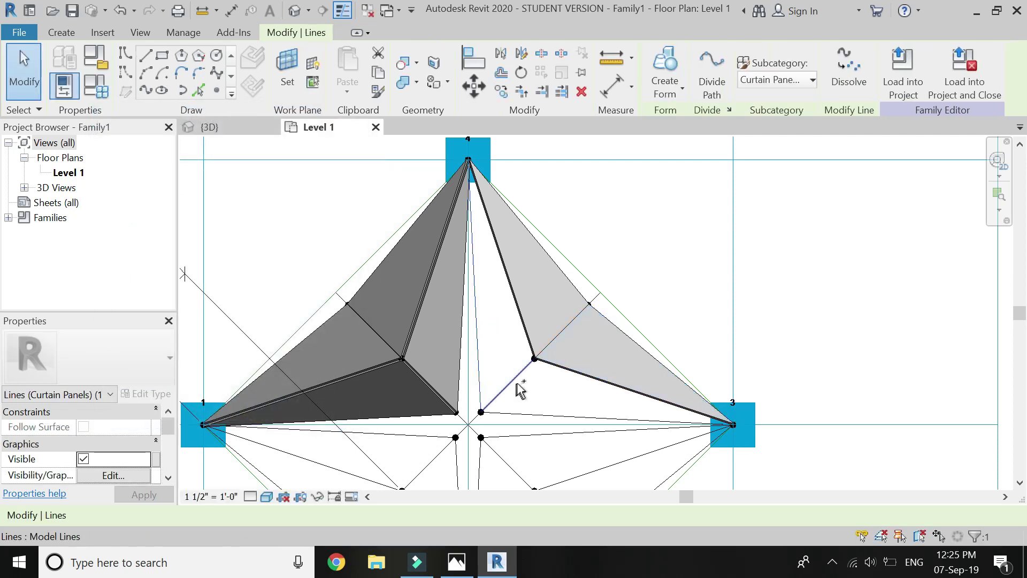
{"action": "left_click", "coordinate": [524, 334], "text": "ctrl"}
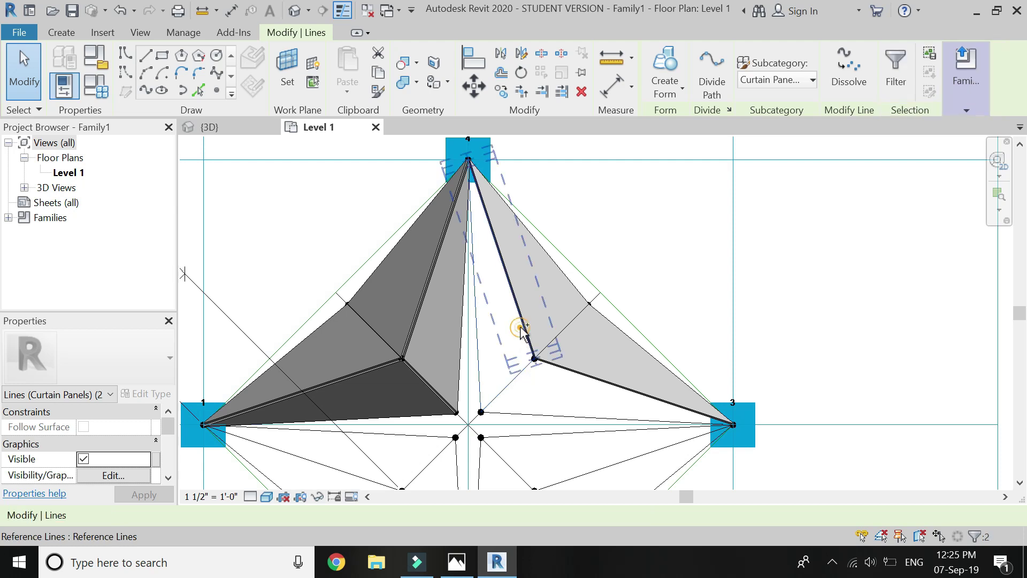
{"action": "left_click", "coordinate": [534, 358], "text": "ctrl"}
{"action": "left_click", "coordinate": [710, 80]}
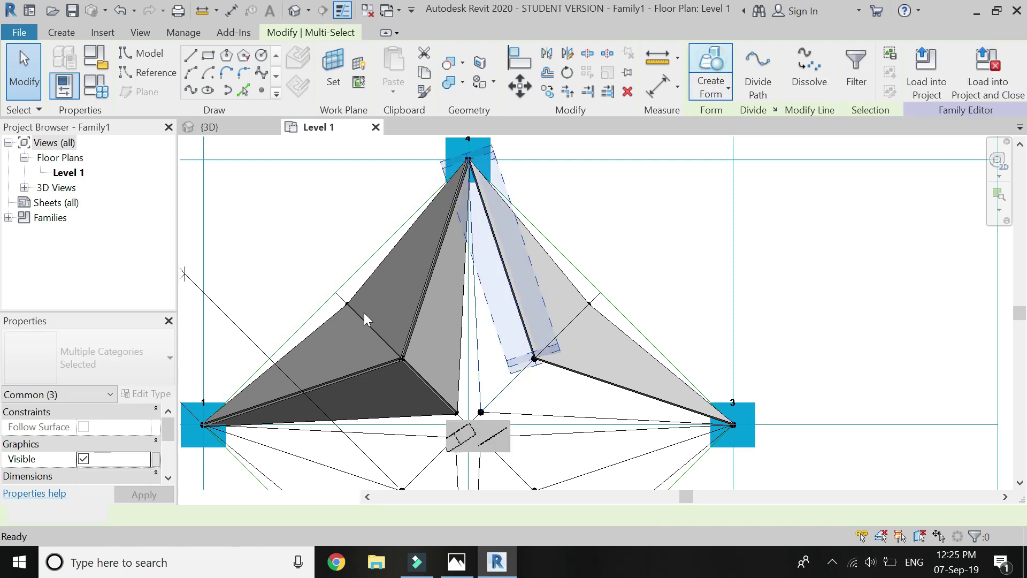
{"action": "left_click", "coordinate": [461, 434]}
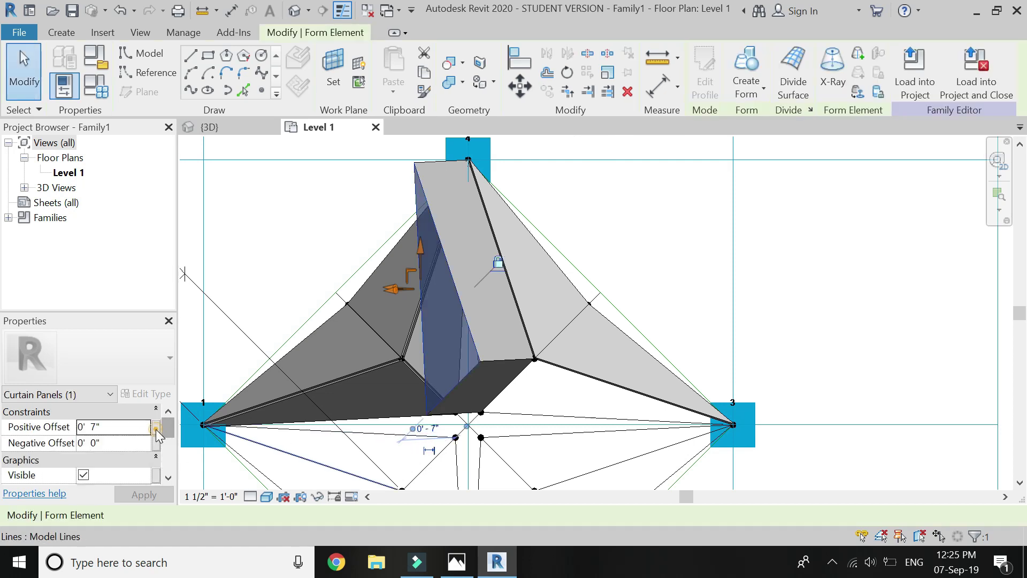
{"action": "left_click", "coordinate": [156, 428]}
{"action": "left_click", "coordinate": [122, 257]}
{"action": "left_click", "coordinate": [268, 409]}
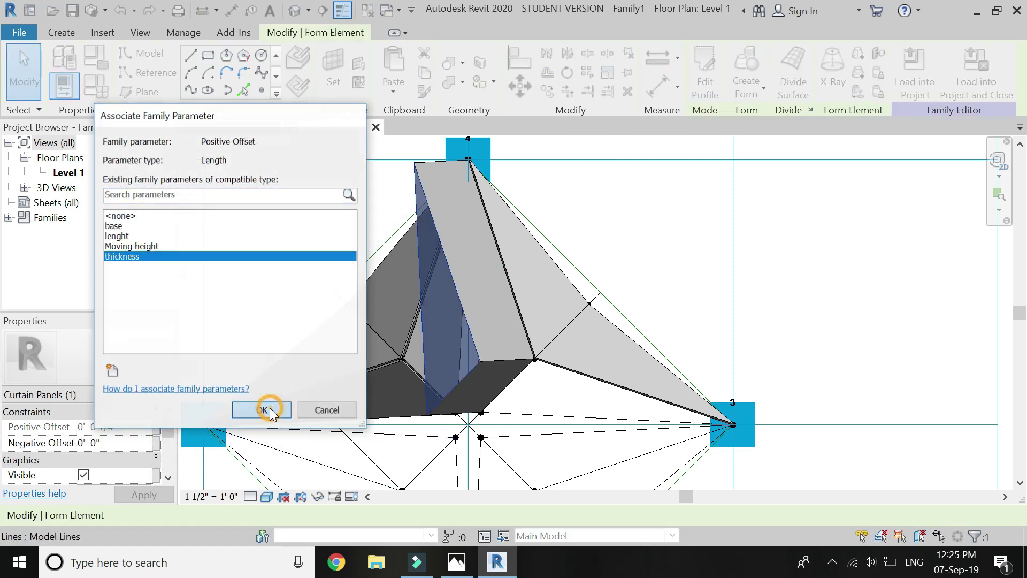
- Create an extruded form from the triangle joining point 3 with the upper-right diagonal's middle and inner points, linking its positive offset to "thickness"
{"action": "scroll", "coordinate": [361, 225], "scroll_direction": "down", "scroll_amount": 2}
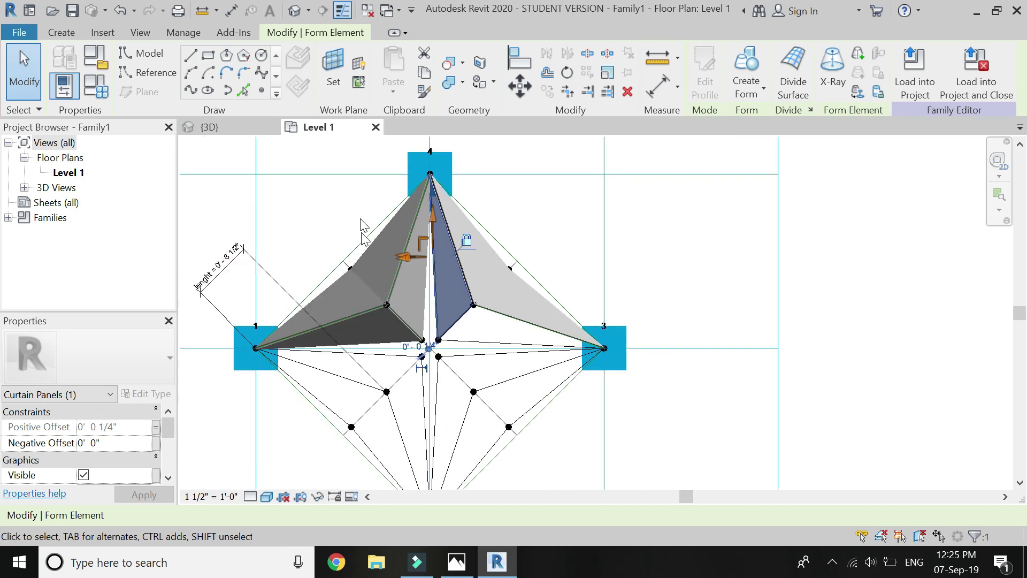
{"action": "scroll", "coordinate": [464, 390], "scroll_direction": "up", "scroll_amount": 3}
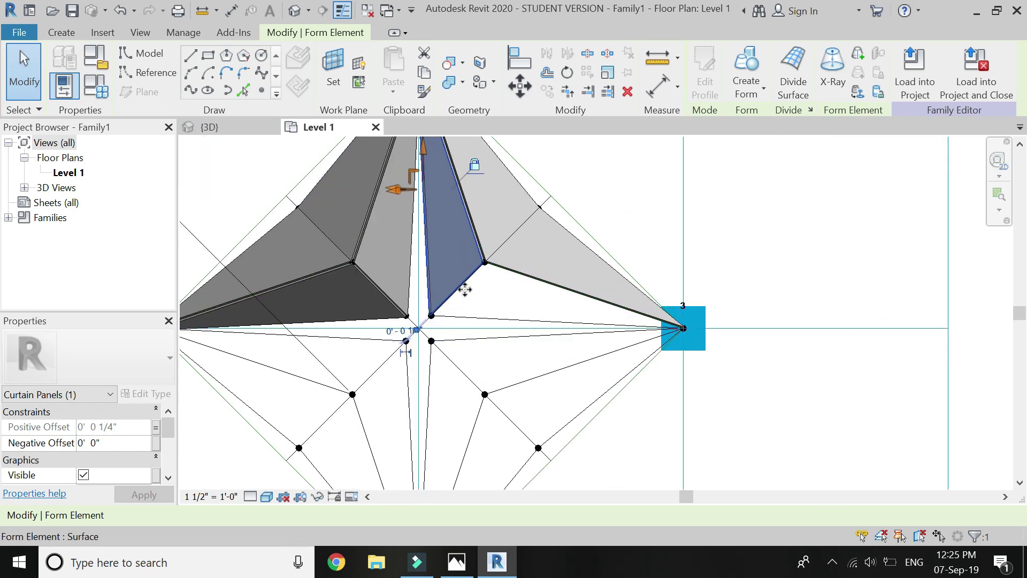
{"action": "left_click", "coordinate": [472, 285]}
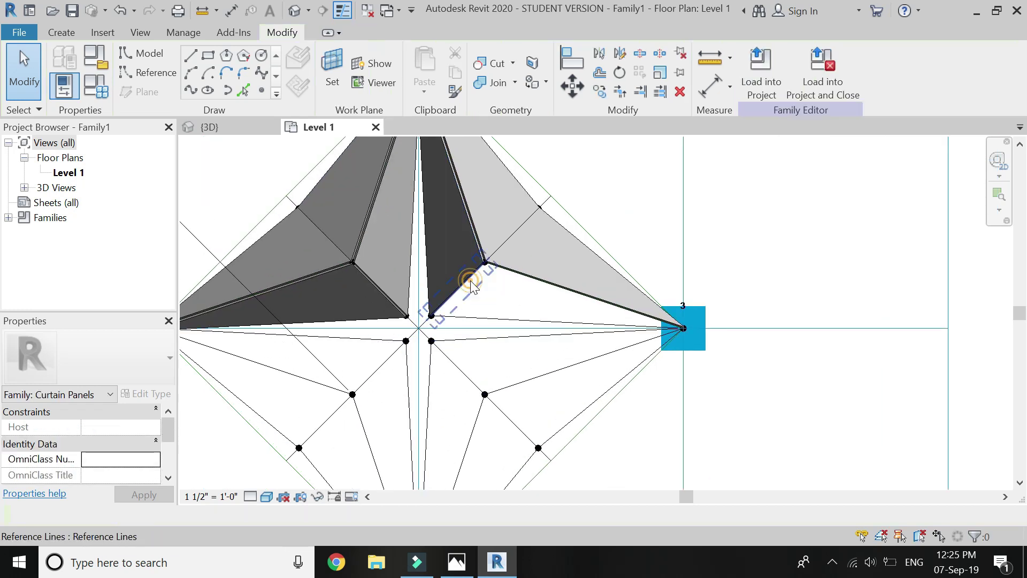
{"action": "left_click", "coordinate": [534, 277]}
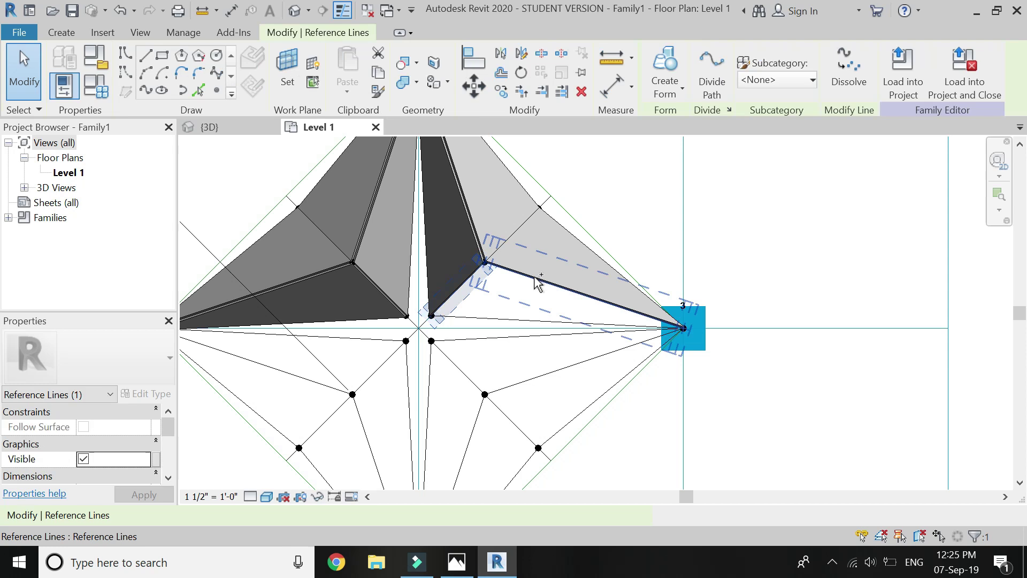
{"action": "left_click", "coordinate": [501, 321], "text": "ctrl"}
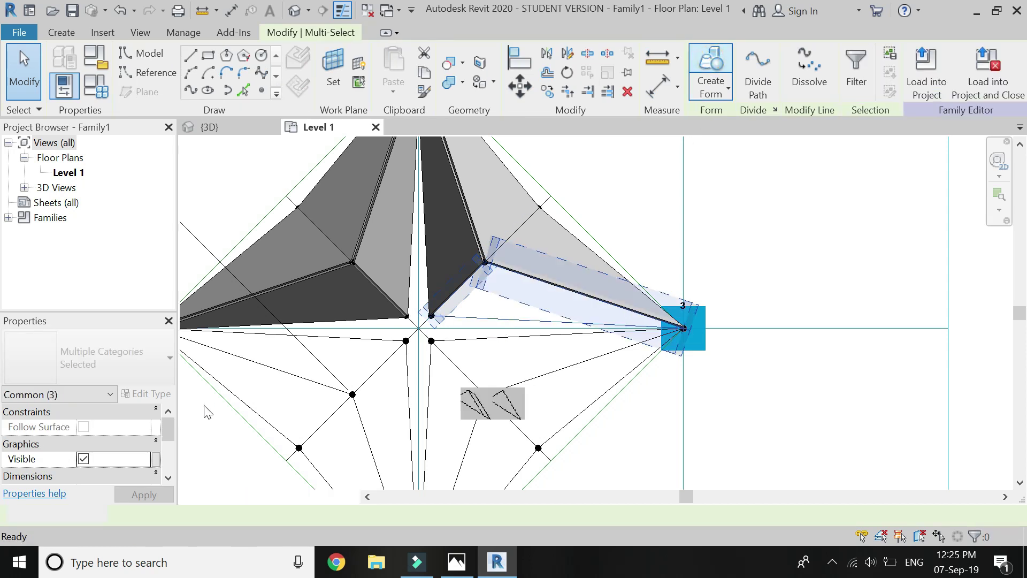
{"action": "left_click", "coordinate": [488, 405]}
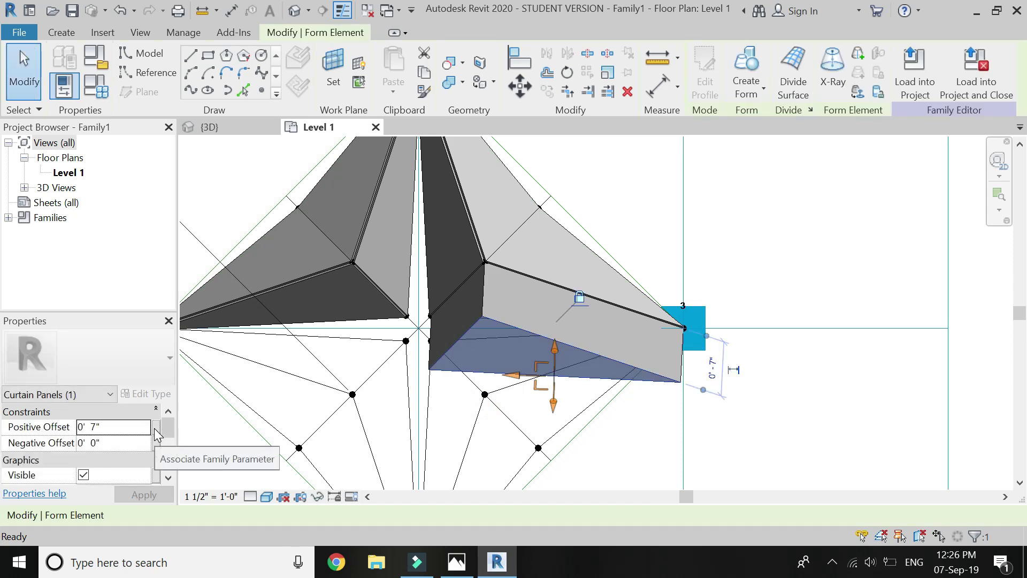
{"action": "left_click", "coordinate": [155, 428]}
{"action": "left_click", "coordinate": [133, 247]}
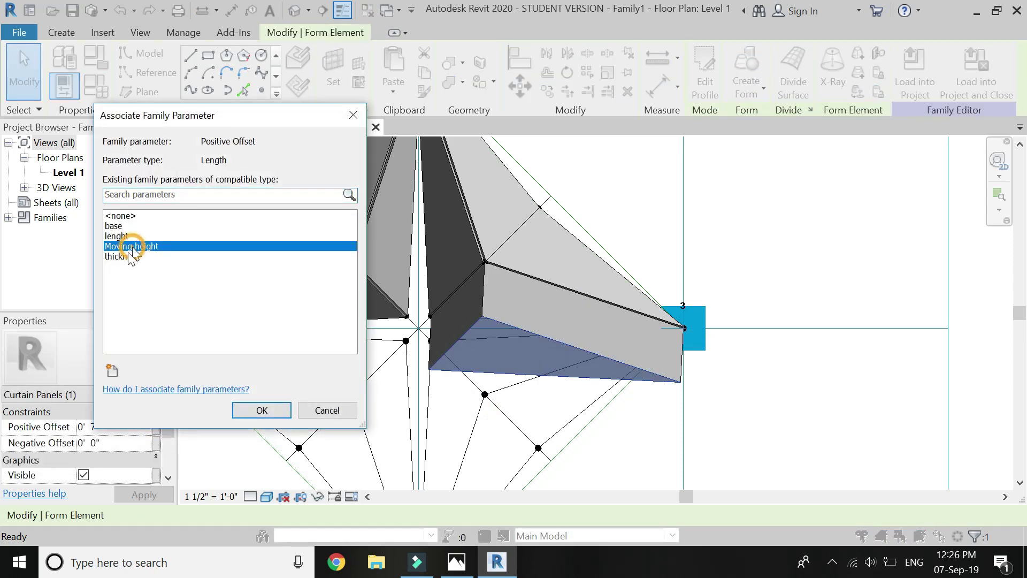
{"action": "left_click", "coordinate": [122, 257]}
{"action": "left_click", "coordinate": [239, 410]}
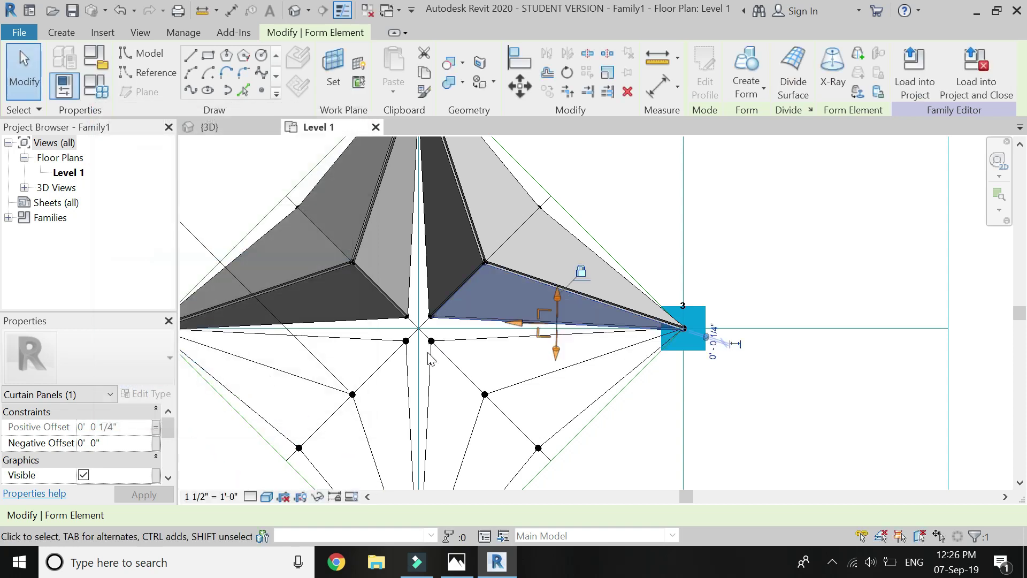
{"action": "left_click", "coordinate": [712, 372]}
- Create an extruded form from the triangle joining point 3 with the lower-right diagonal's inner and middle points, linking its positive offset to "thickness"
{"action": "scroll", "coordinate": [482, 343], "scroll_direction": "up", "scroll_amount": 3}
{"action": "left_click", "coordinate": [488, 308]}
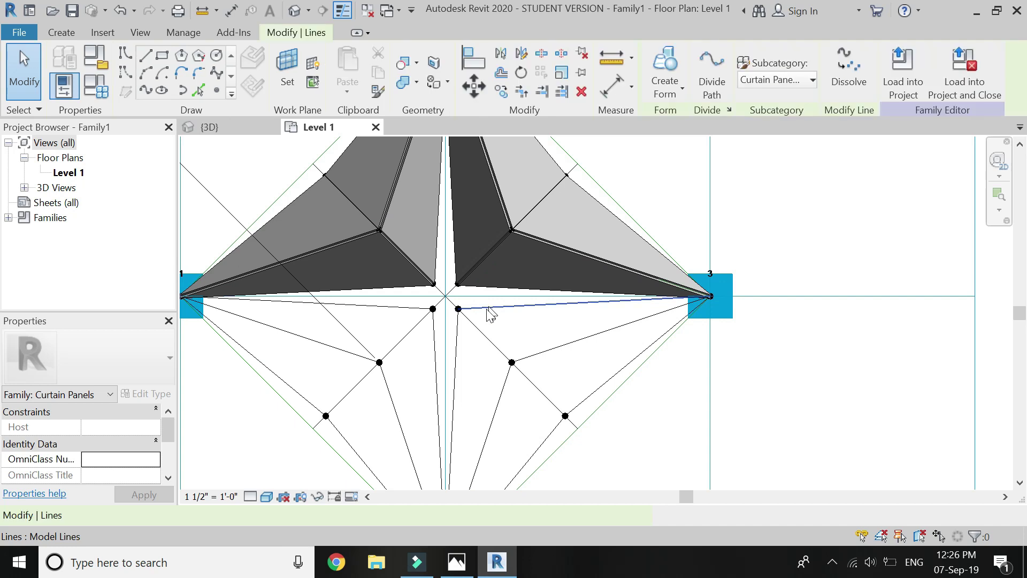
{"action": "left_click", "coordinate": [566, 340], "text": "ctrl"}
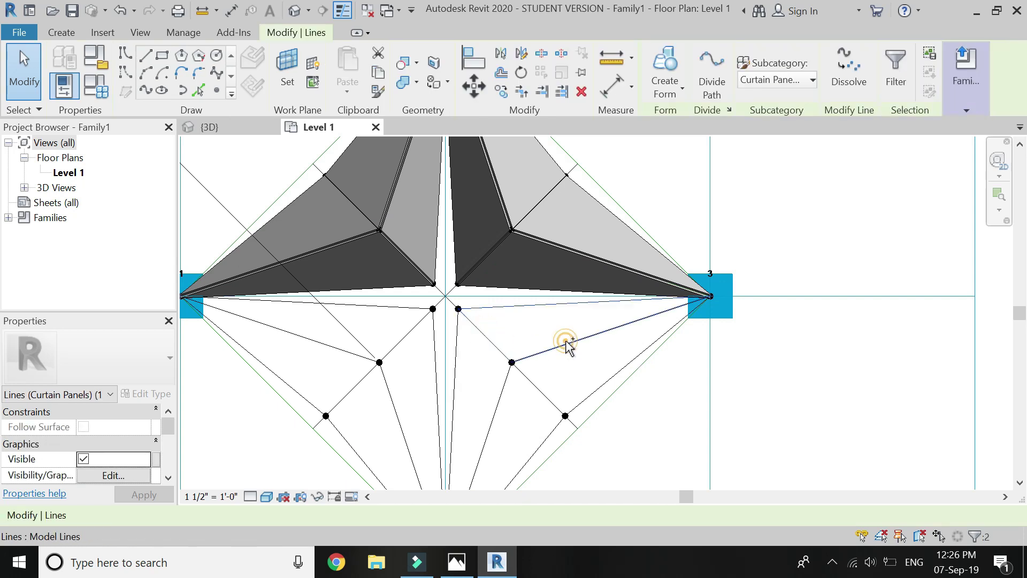
{"action": "left_click", "coordinate": [663, 83]}
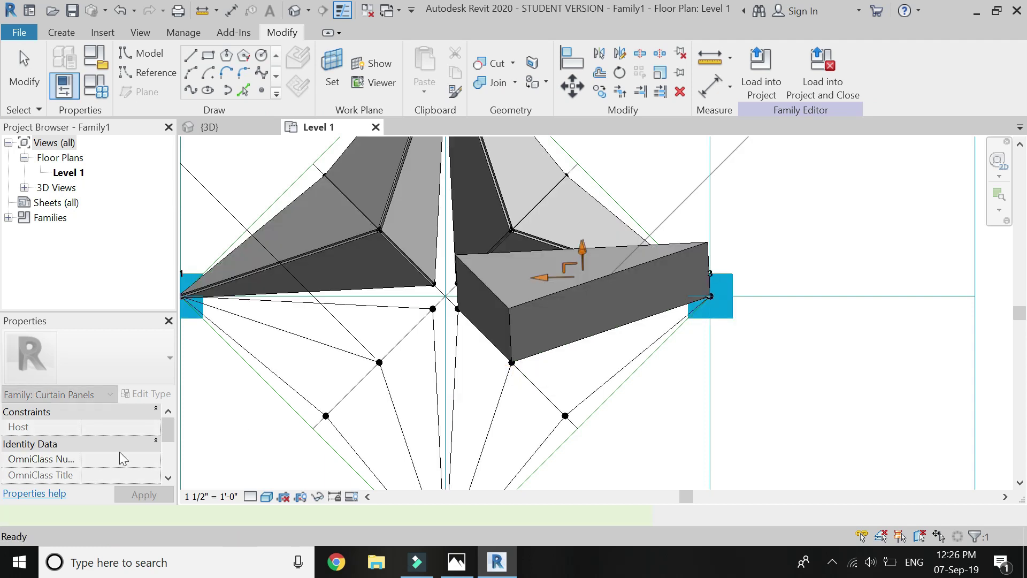
{"action": "left_click", "coordinate": [156, 427]}
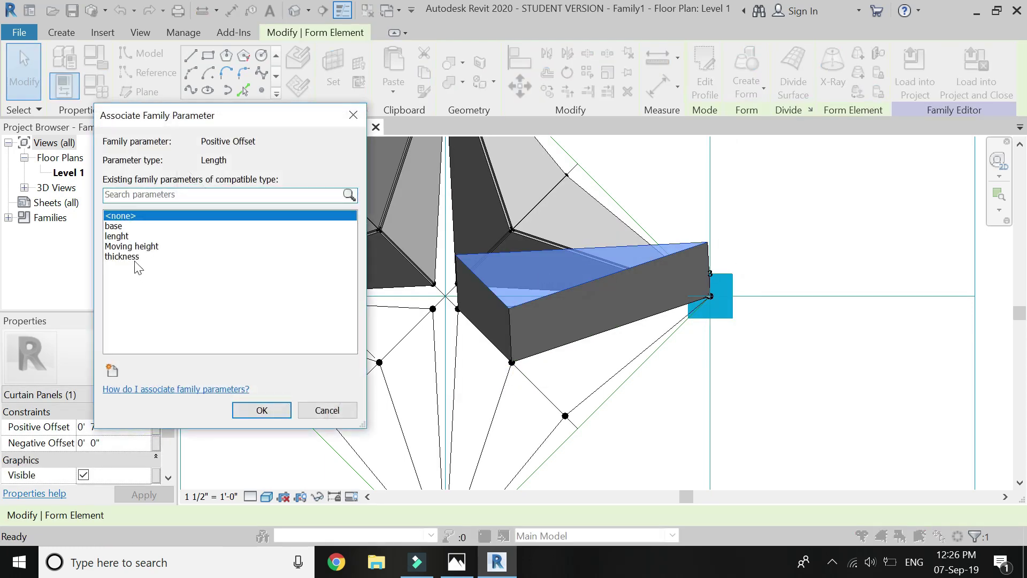
{"action": "left_click", "coordinate": [123, 256]}
{"action": "left_click", "coordinate": [262, 410]}
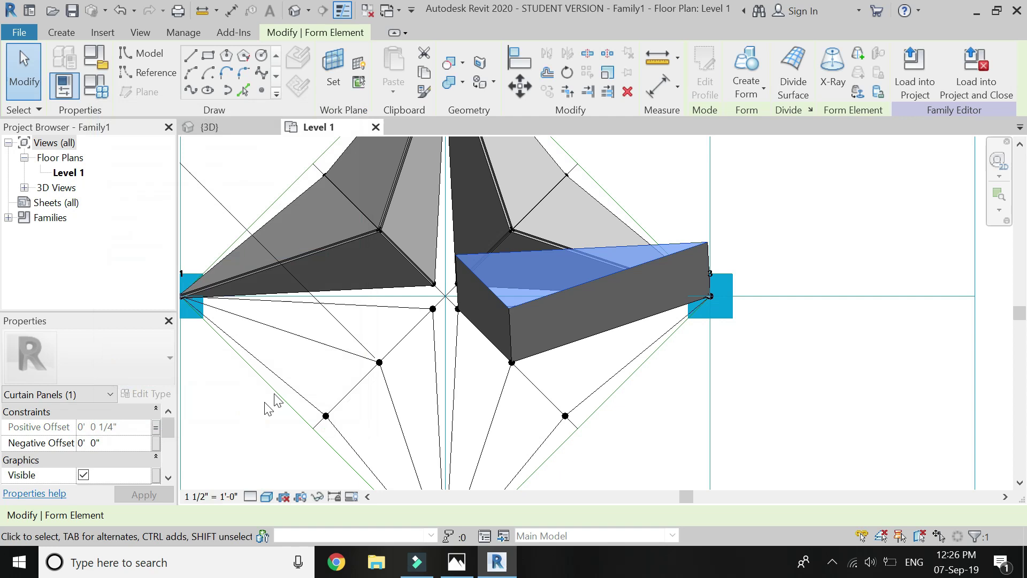
- Create an extruded form from the triangle joining point 3 with the lower-right diagonal's middle and outer points, linking its positive offset to "thickness"
{"action": "left_click", "coordinate": [562, 348]}
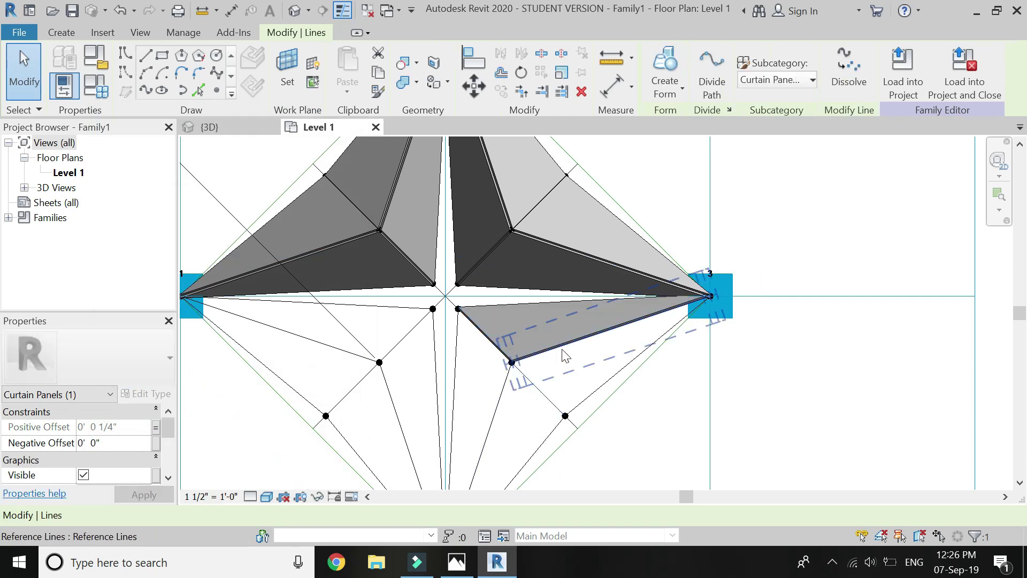
{"action": "left_click", "coordinate": [597, 389], "text": "ctrl"}
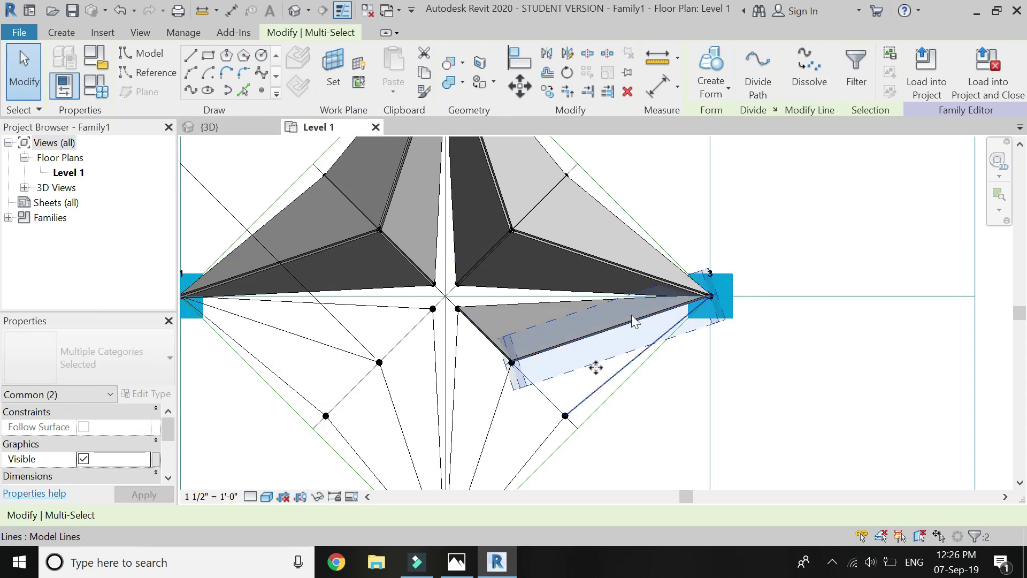
{"action": "left_click", "coordinate": [705, 59]}
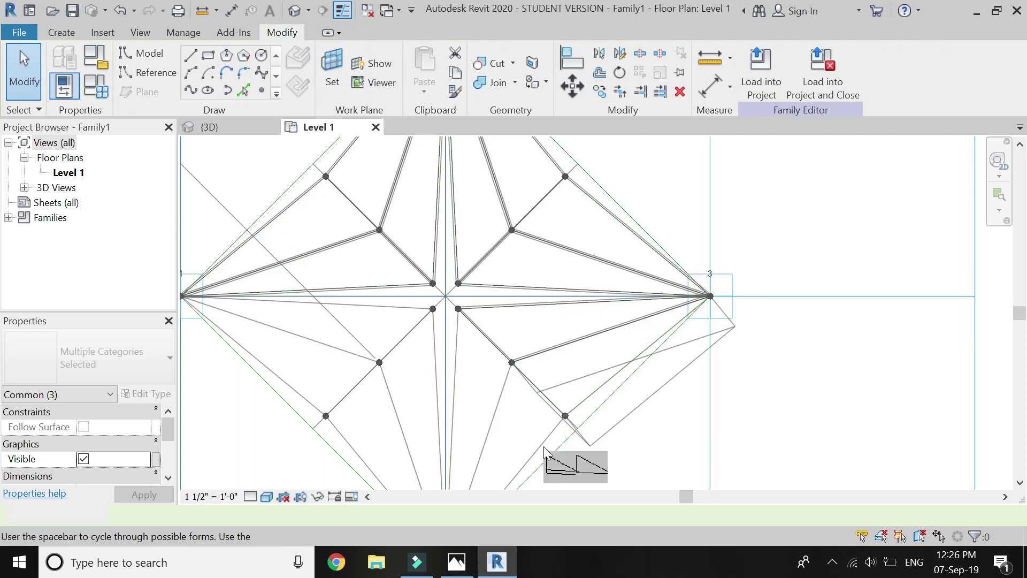
{"action": "left_click", "coordinate": [156, 426]}
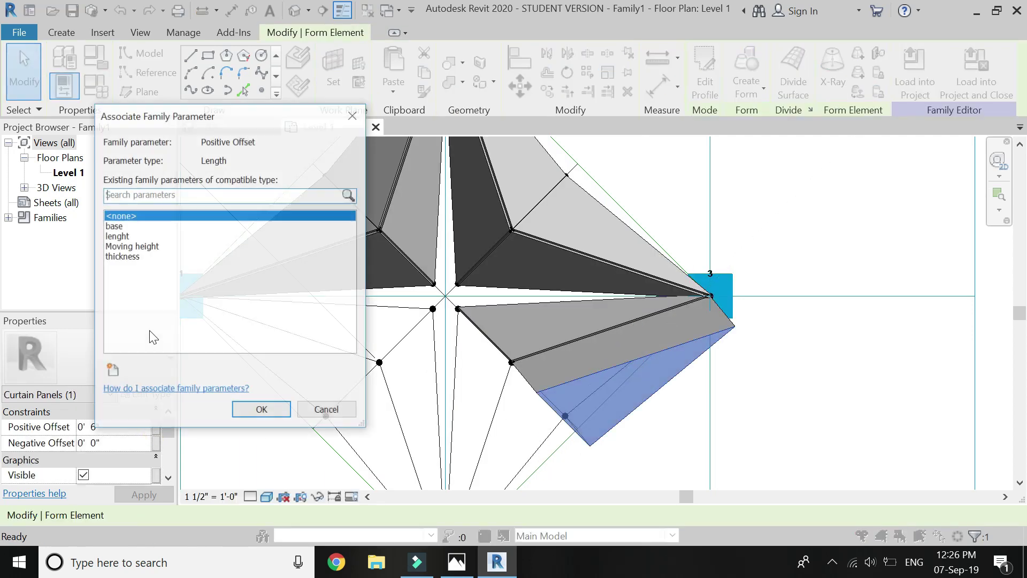
{"action": "left_click", "coordinate": [135, 257]}
{"action": "left_click", "coordinate": [261, 409]}
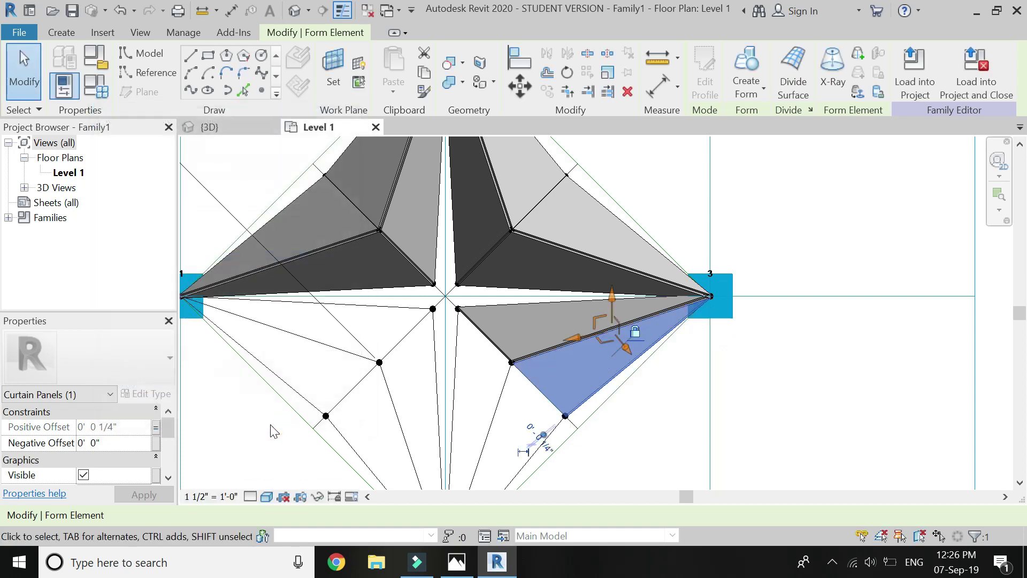
- Create an extruded form from the triangle joining the rhomboid's bottom point with the lower-right diagonal's inner and middle points, linking its positive offset to "thickness"
{"action": "left_click", "coordinate": [455, 345]}
{"action": "left_click", "coordinate": [499, 385]}
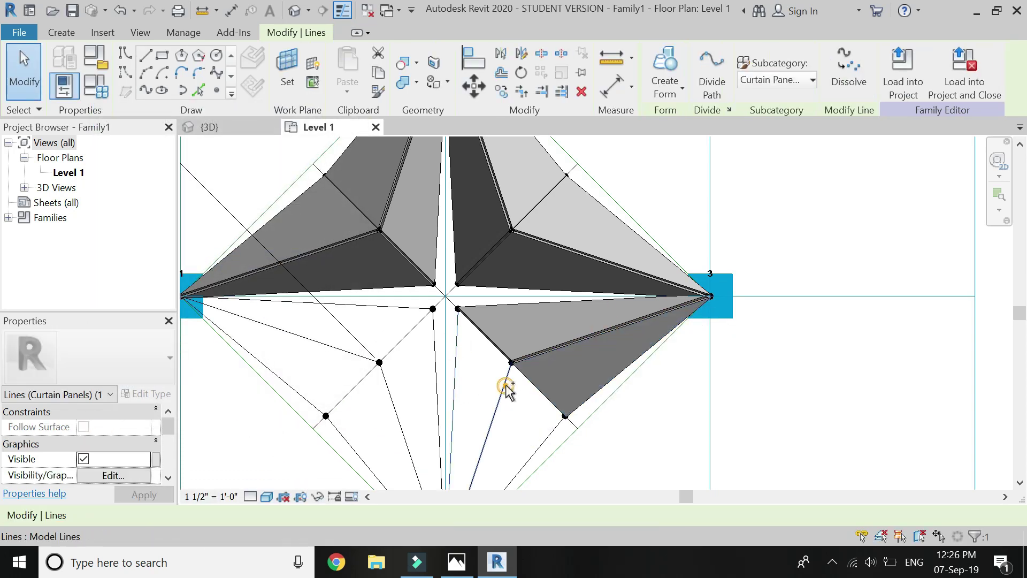
{"action": "left_click", "coordinate": [489, 345]}
{"action": "left_click", "coordinate": [496, 337], "text": "ctrl"}
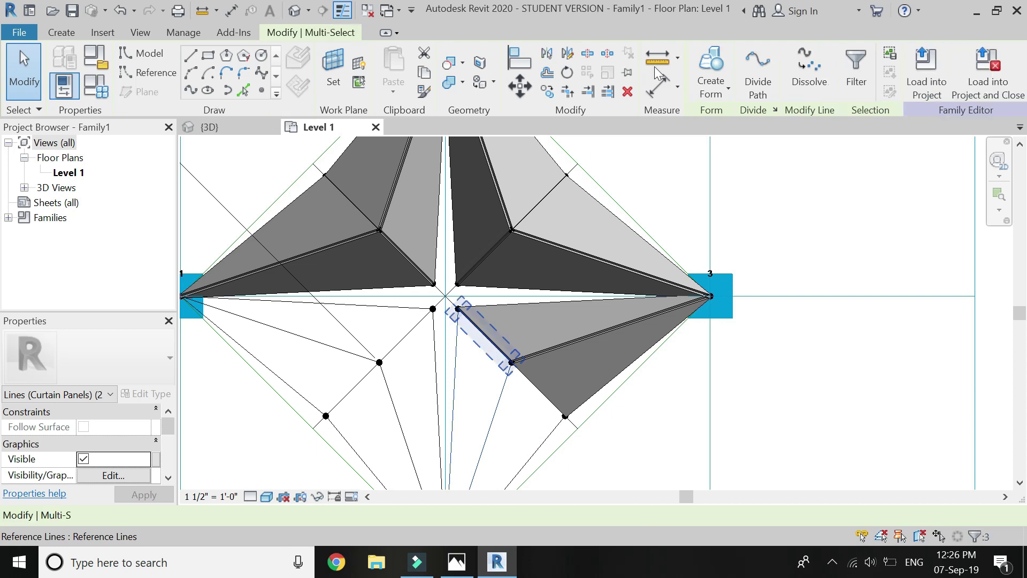
{"action": "key", "text": "c"}
{"action": "key", "text": "f"}
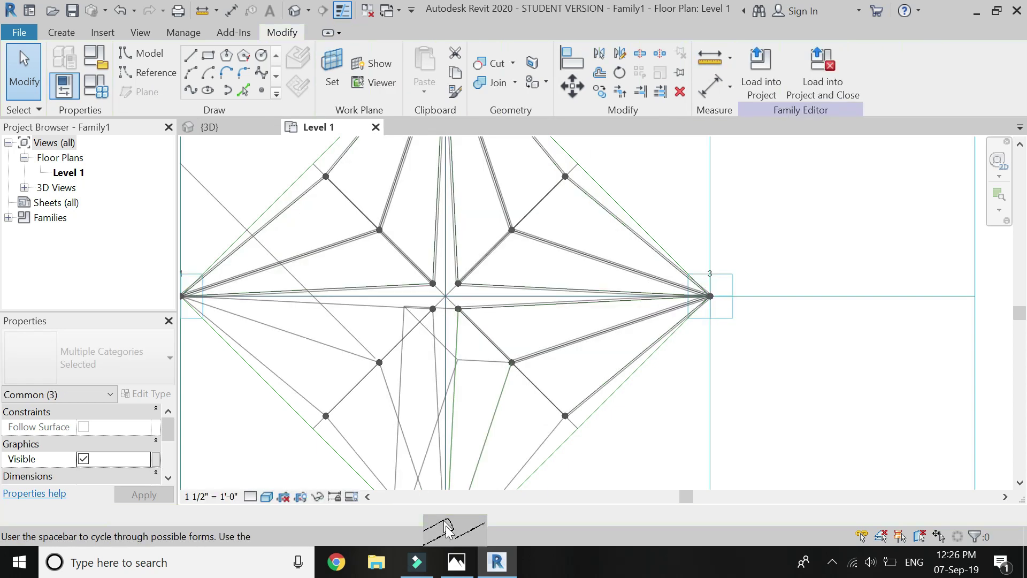
{"action": "left_click", "coordinate": [156, 426]}
{"action": "left_click", "coordinate": [122, 256]}
{"action": "left_click", "coordinate": [246, 411]}
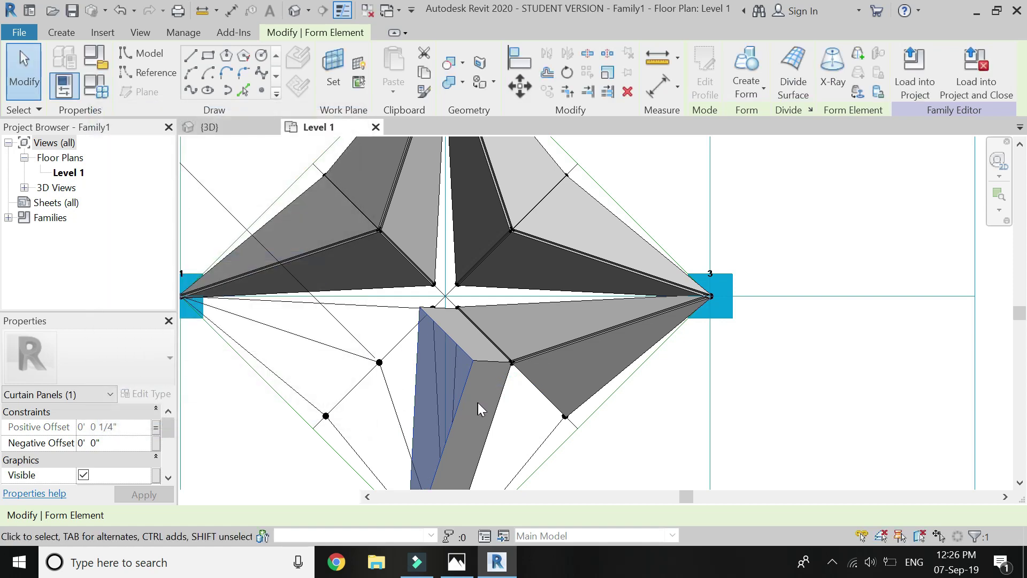
- Create an extruded form from the triangle joining the rhomboid's bottom point with the lower-right diagonal's middle and outer points, linking its positive offset to "thickness"
{"action": "left_click", "coordinate": [526, 439]}
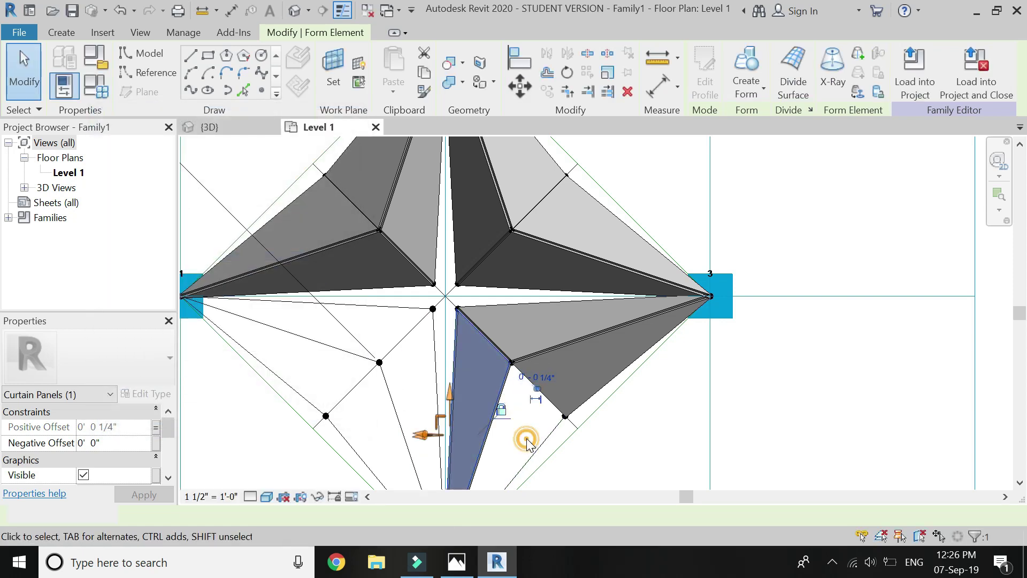
{"action": "left_click", "coordinate": [544, 403]}
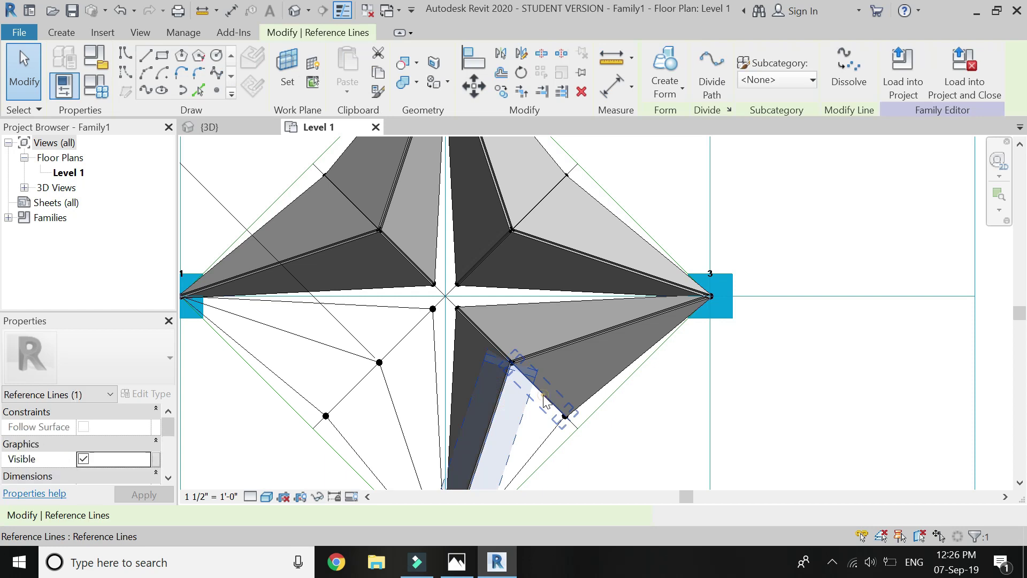
{"action": "left_click", "coordinate": [548, 444], "text": "ctrl"}
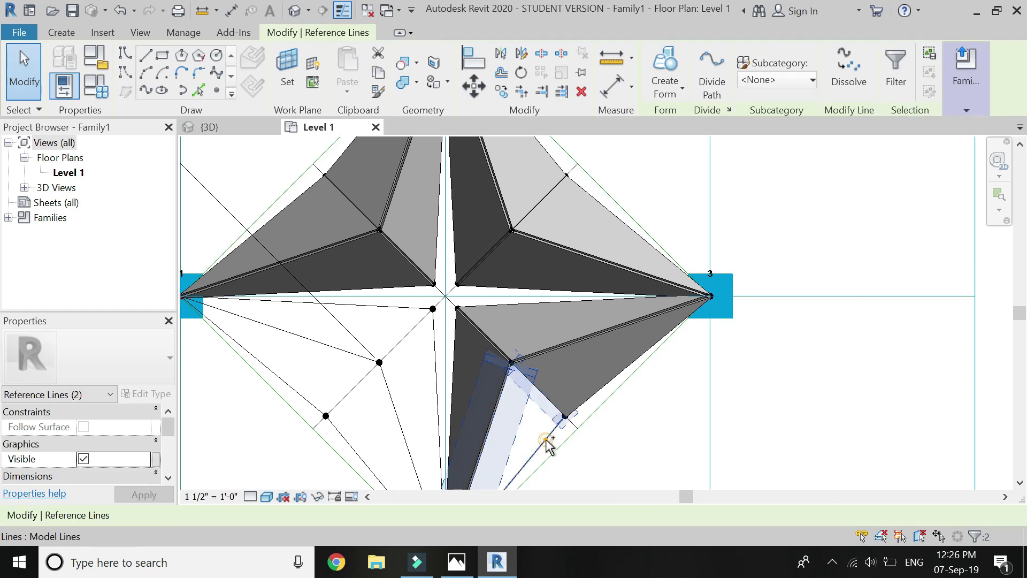
{"action": "left_click", "coordinate": [591, 373], "text": "ctrl"}
{"action": "left_click", "coordinate": [665, 70]}
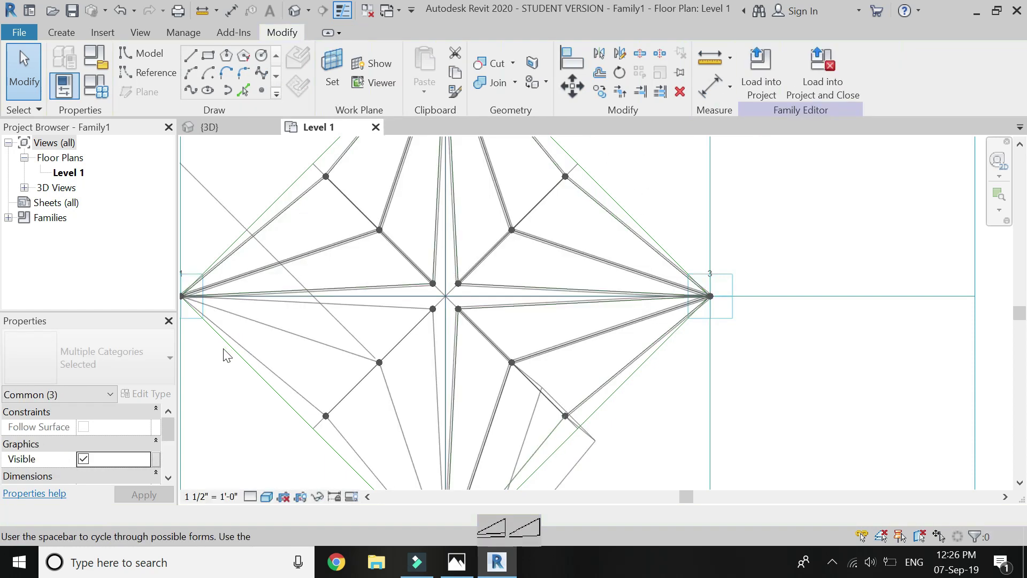
{"action": "left_click", "coordinate": [224, 353]}
{"action": "left_click", "coordinate": [510, 522]}
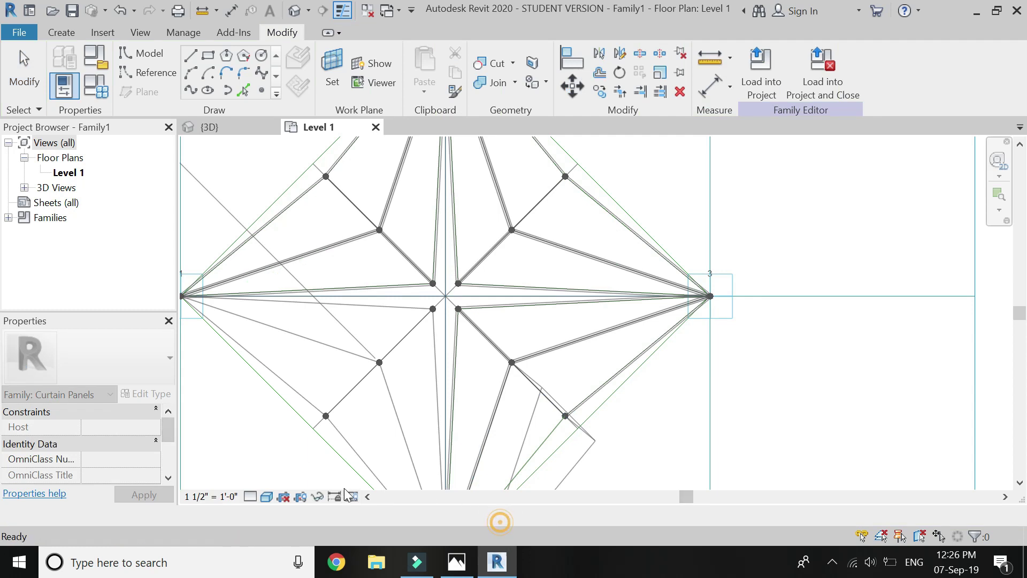
{"action": "left_click", "coordinate": [155, 427]}
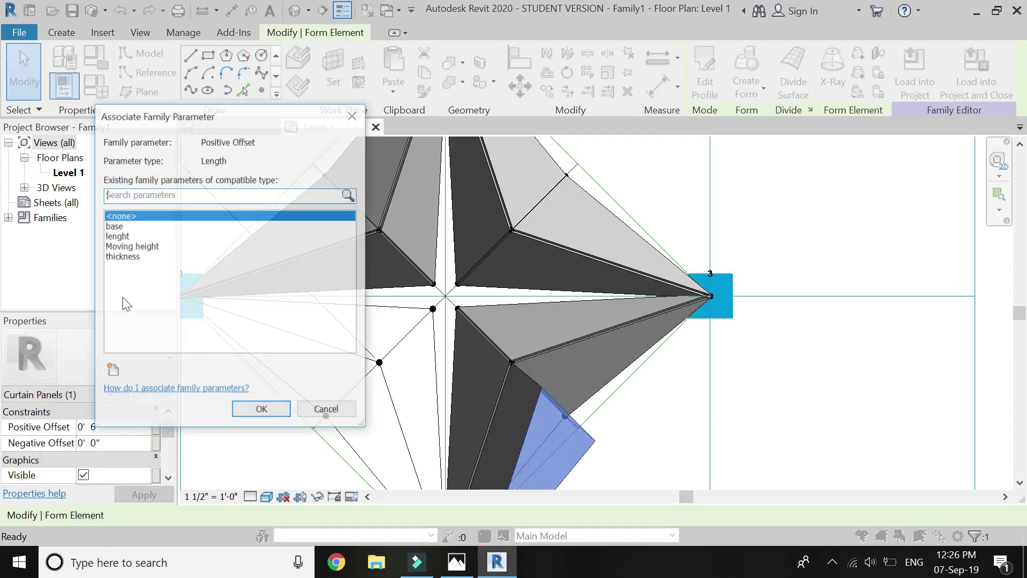
{"action": "left_click", "coordinate": [122, 256]}
{"action": "left_click", "coordinate": [262, 409]}
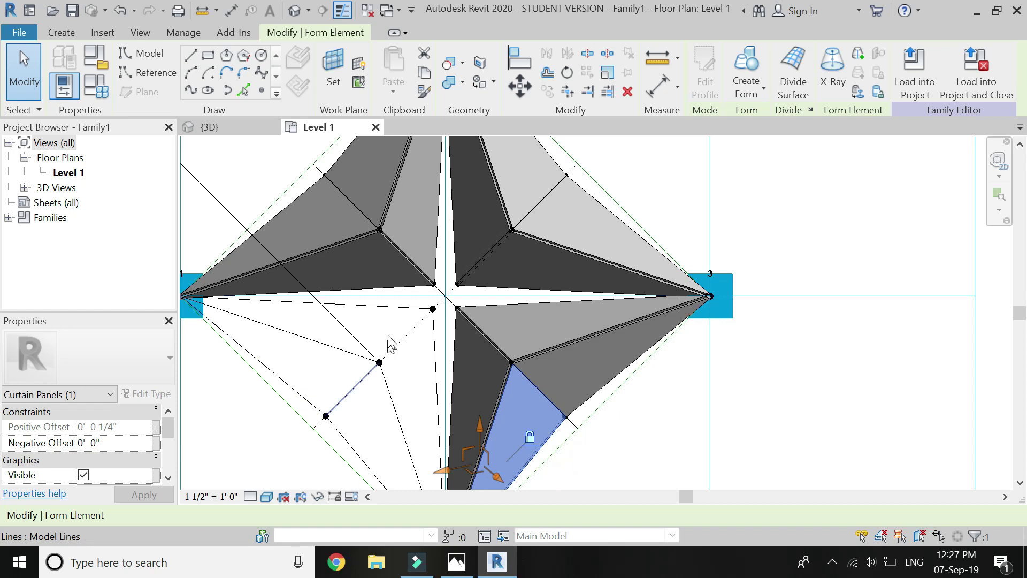
- Create an extruded form from the triangle joining point 1 with the lower-left diagonal's inner and middle points, linking its positive offset to "thickness"
{"action": "left_click", "coordinate": [380, 306]}
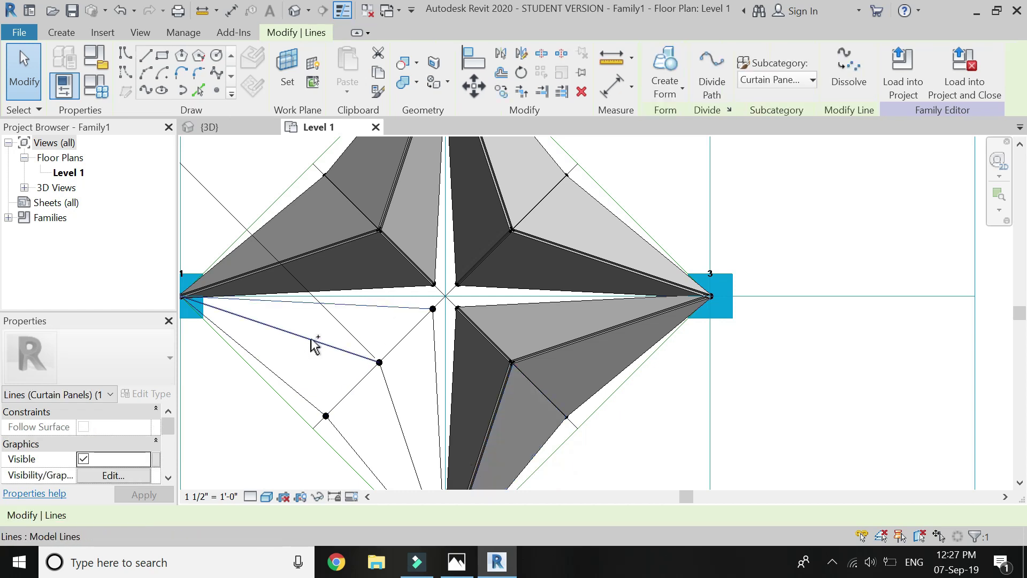
{"action": "left_click", "coordinate": [402, 337], "text": "ctrl"}
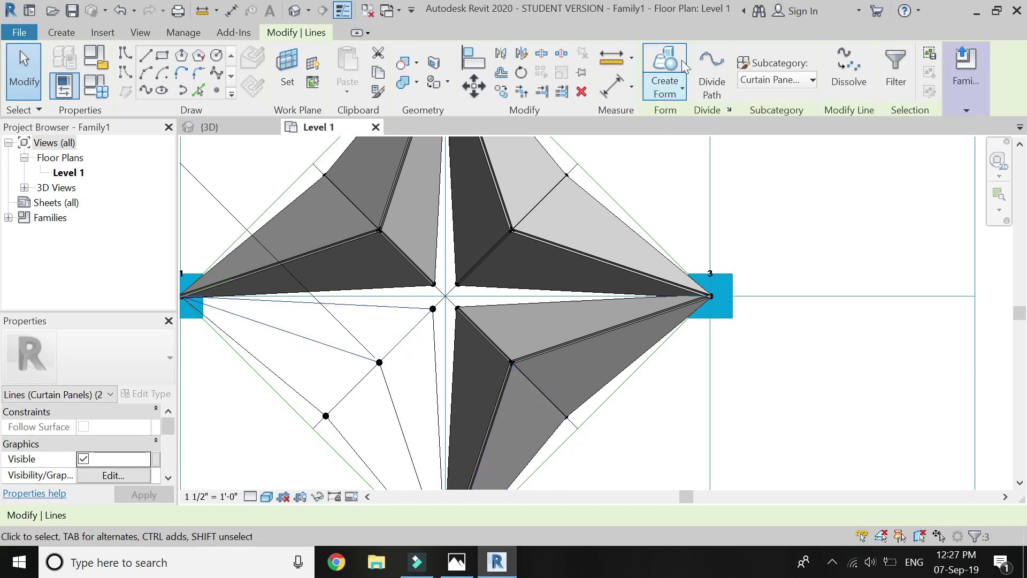
{"action": "left_click", "coordinate": [666, 72]}
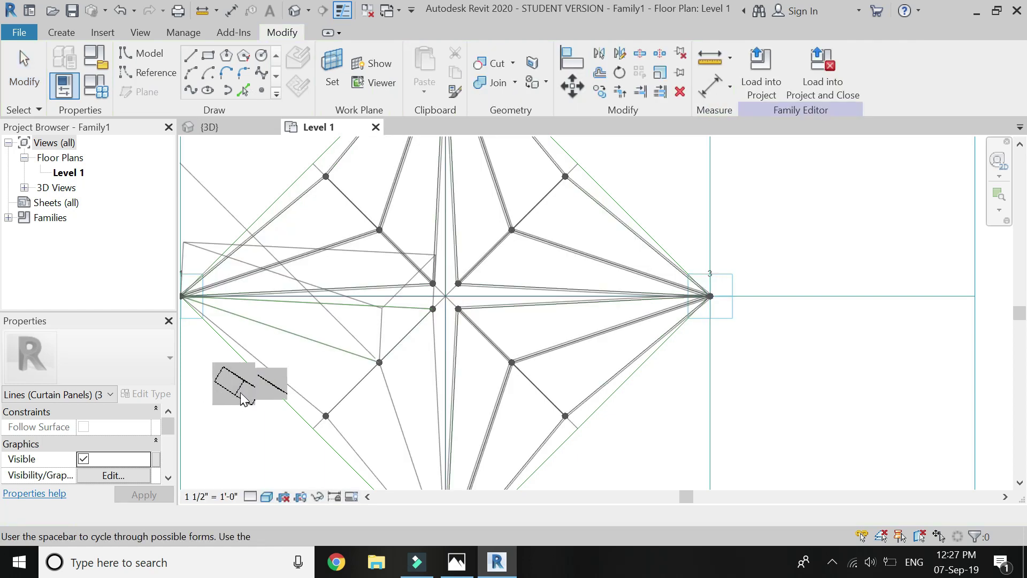
{"action": "left_click", "coordinate": [332, 275]}
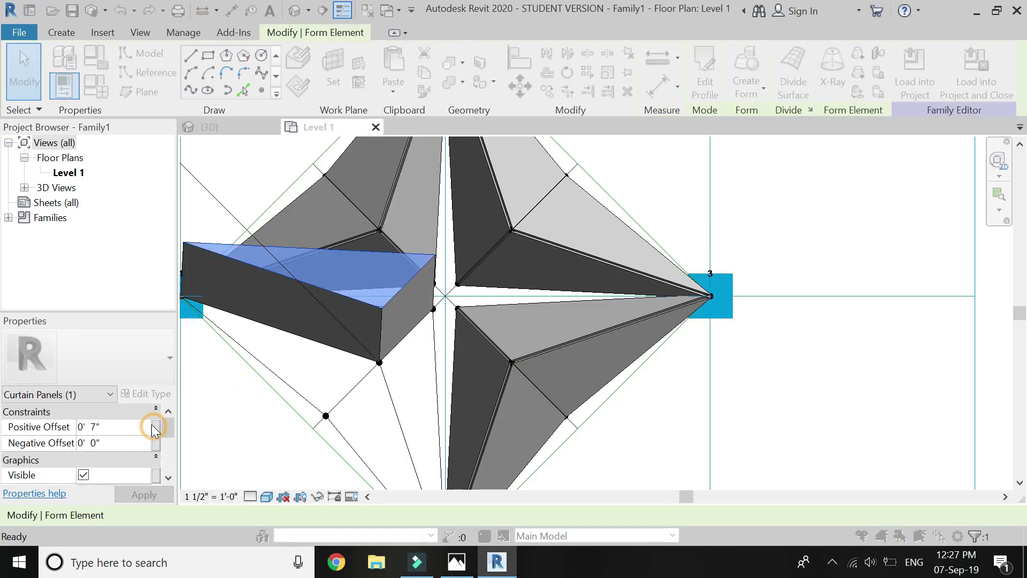
{"action": "left_click", "coordinate": [155, 426]}
{"action": "left_click", "coordinate": [123, 257]}
{"action": "left_click", "coordinate": [261, 410]}
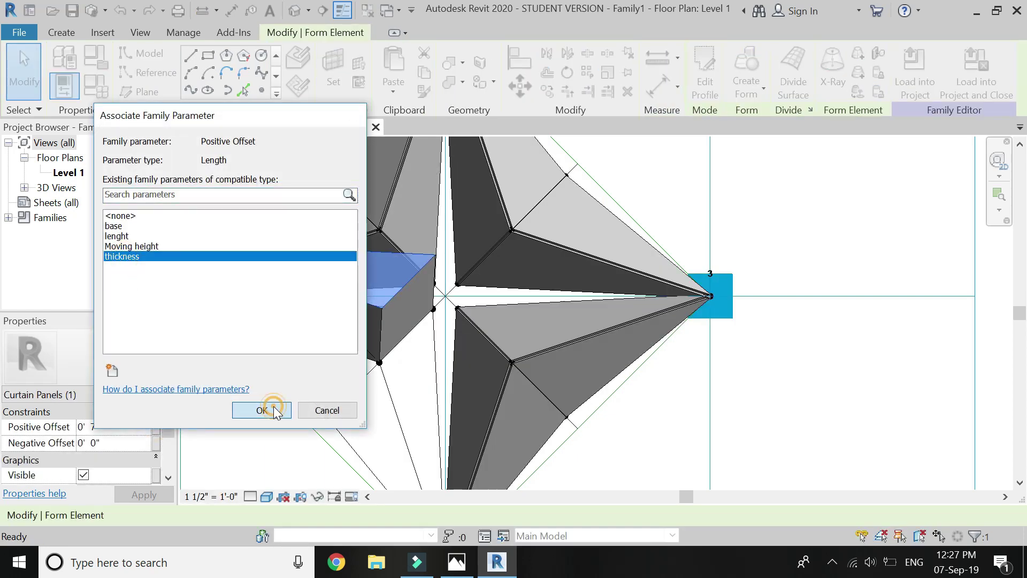
- Create an extruded form from the triangle joining the rhomboid's bottom point with the lower-left diagonal's inner and middle points, linking its positive offset to "thickness"
{"action": "left_click", "coordinate": [385, 378]}
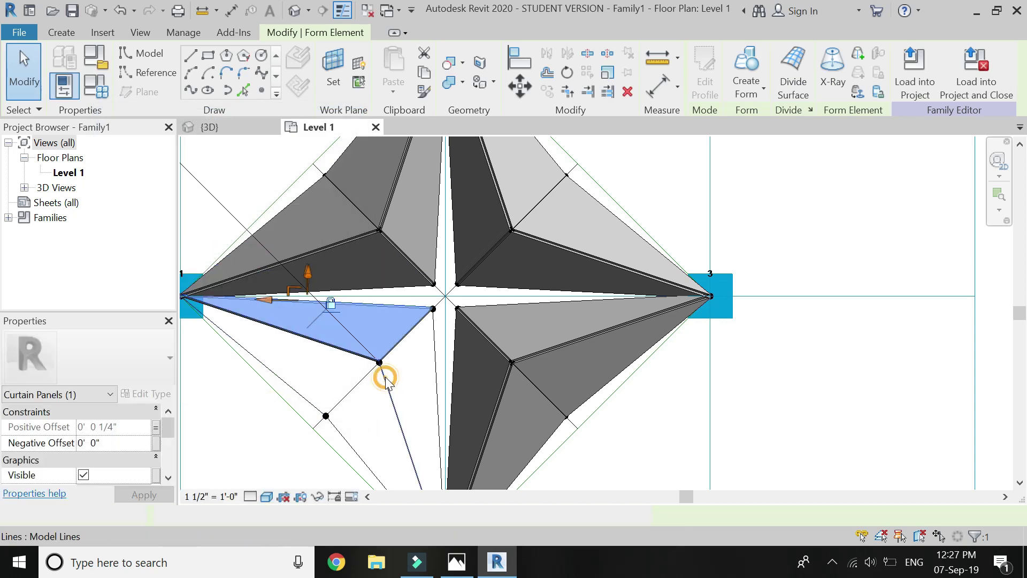
{"action": "left_click", "coordinate": [436, 357]}
{"action": "left_click", "coordinate": [413, 335], "text": "ctrl"}
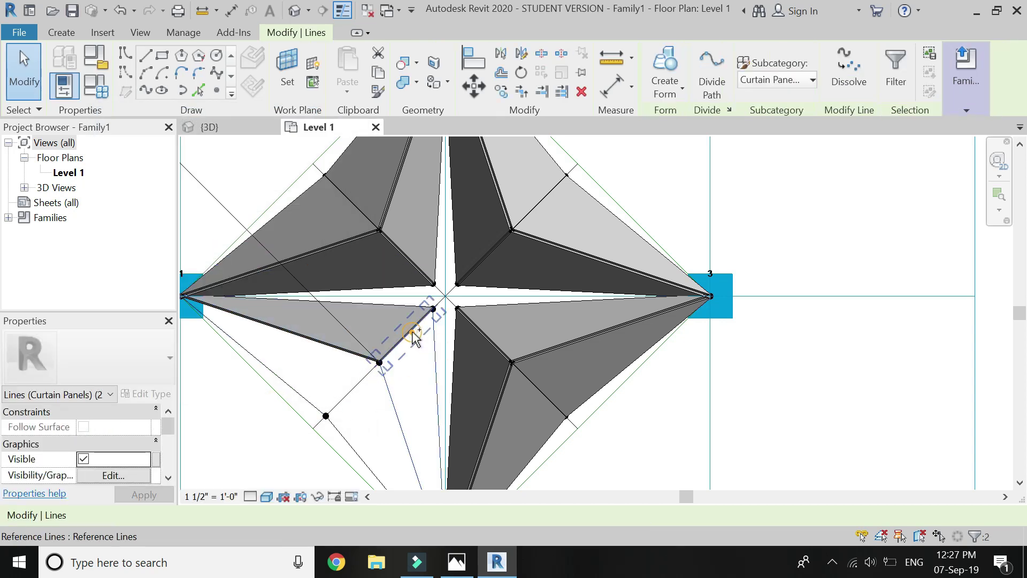
{"action": "left_click", "coordinate": [709, 64]}
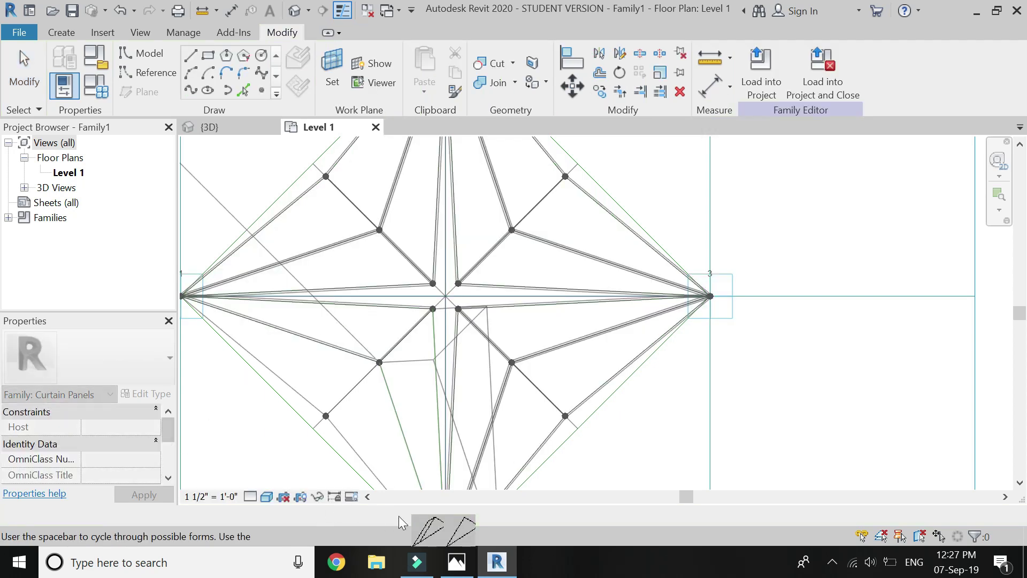
{"action": "left_click", "coordinate": [428, 531]}
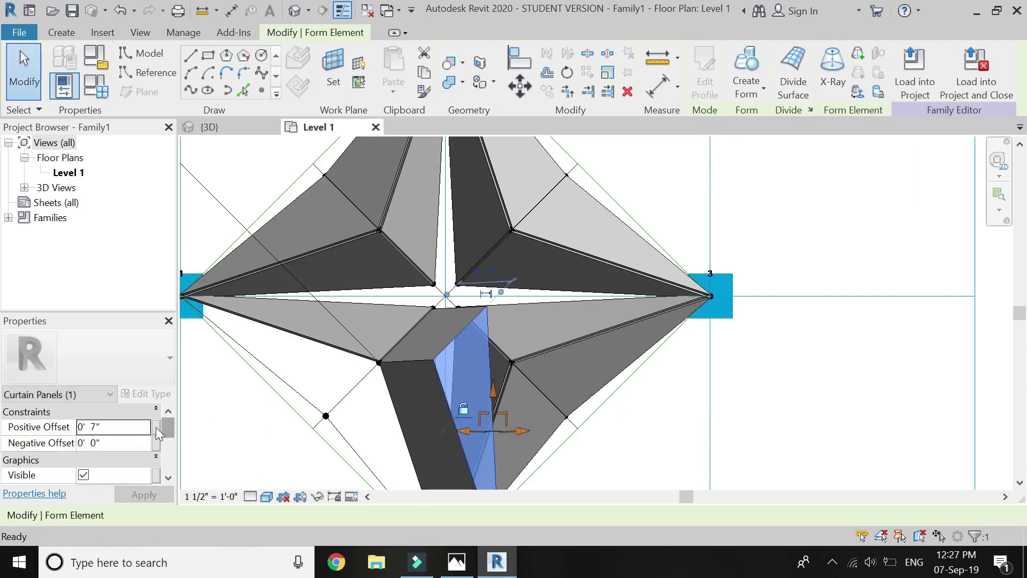
{"action": "left_click", "coordinate": [155, 426]}
{"action": "left_click", "coordinate": [124, 256]}
{"action": "left_click", "coordinate": [261, 405]}
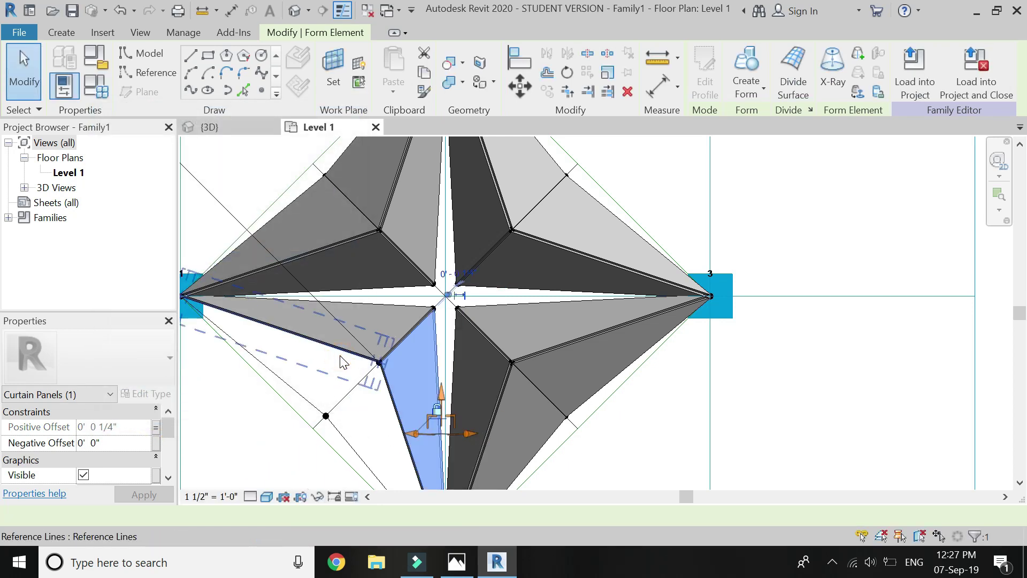
- Create an extruded form from the triangle joining point 1 with the lower-left diagonal's middle and outer points, linking its positive offset to "thickness"
{"action": "left_click", "coordinate": [342, 362]}
{"action": "left_click", "coordinate": [341, 404], "text": "ctrl"}
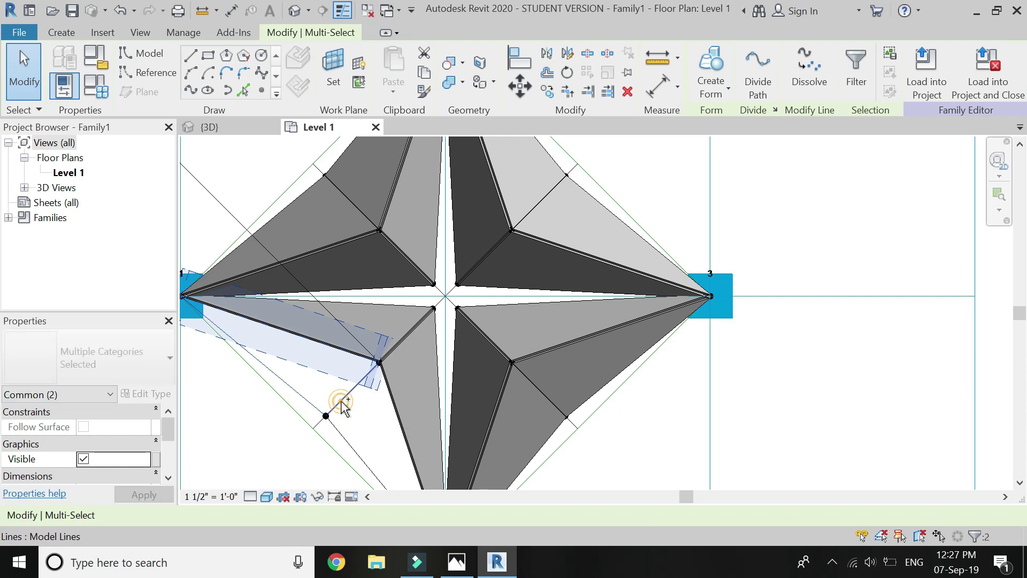
{"action": "left_click", "coordinate": [342, 403], "text": "ctrl"}
{"action": "left_click", "coordinate": [712, 70]}
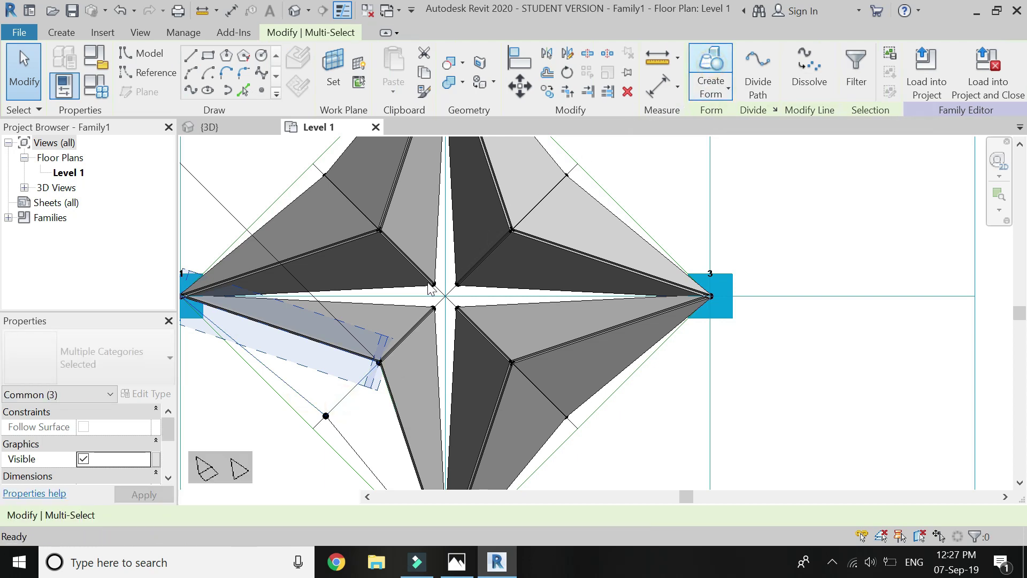
{"action": "left_click", "coordinate": [212, 474]}
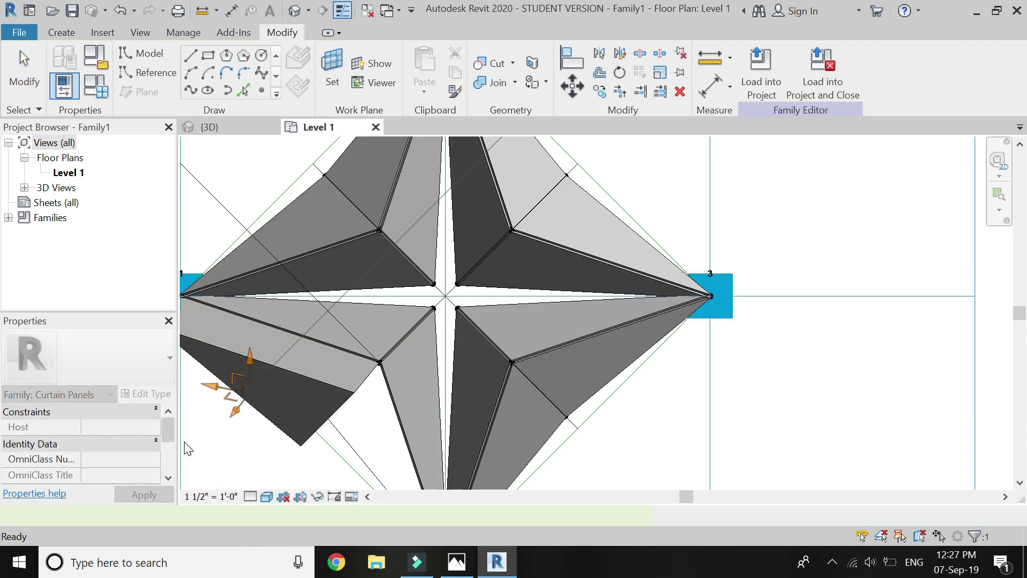
{"action": "left_click", "coordinate": [241, 401]}
{"action": "left_click", "coordinate": [156, 426]}
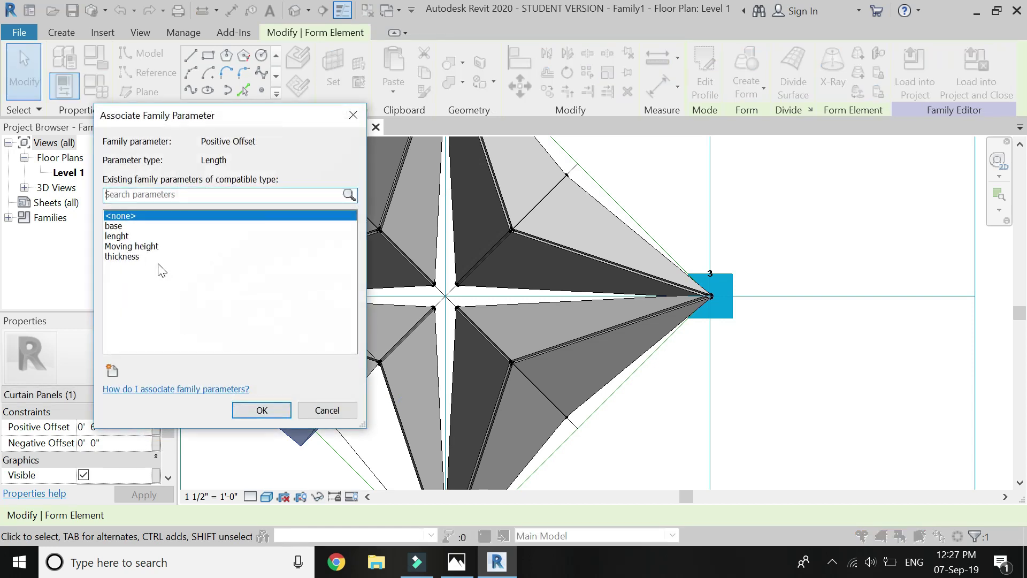
{"action": "left_click", "coordinate": [133, 257]}
{"action": "left_click", "coordinate": [262, 410]}
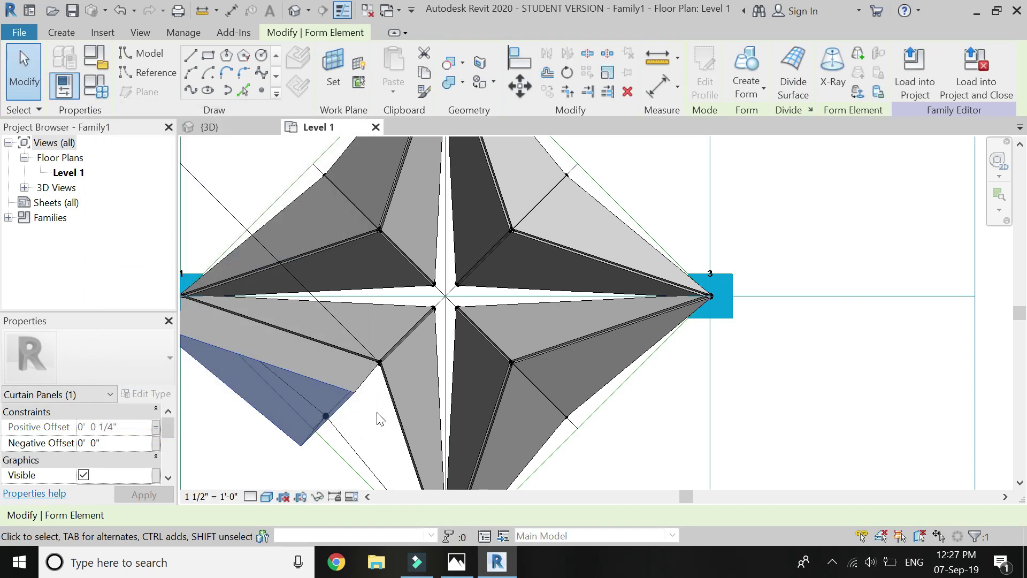
- Create an extruded form from the triangle joining the rhomboid's bottom point with the lower-left diagonal's middle and outer points, linking its positive offset to "thickness"
{"action": "left_click", "coordinate": [361, 394]}
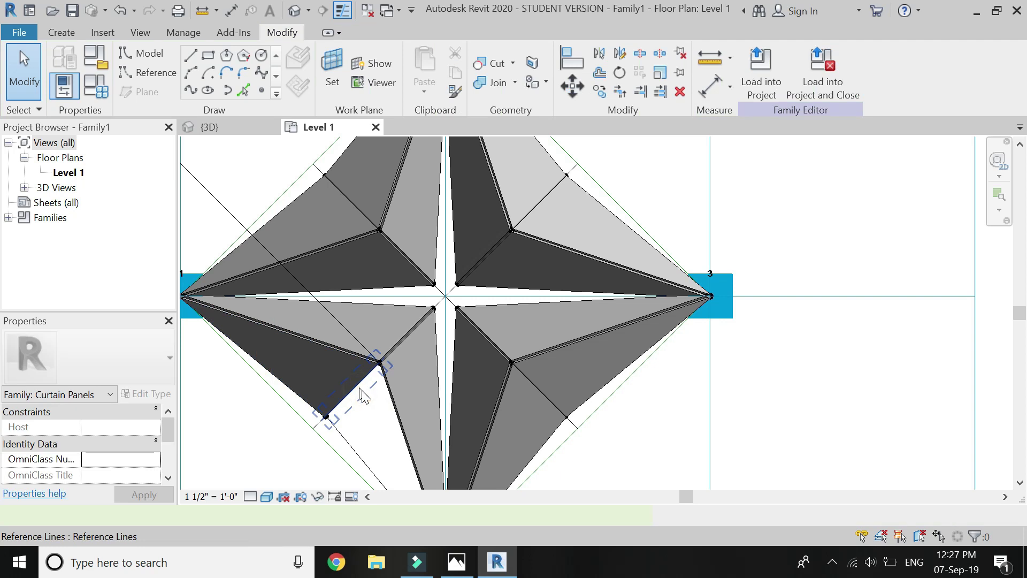
{"action": "left_click", "coordinate": [364, 396]}
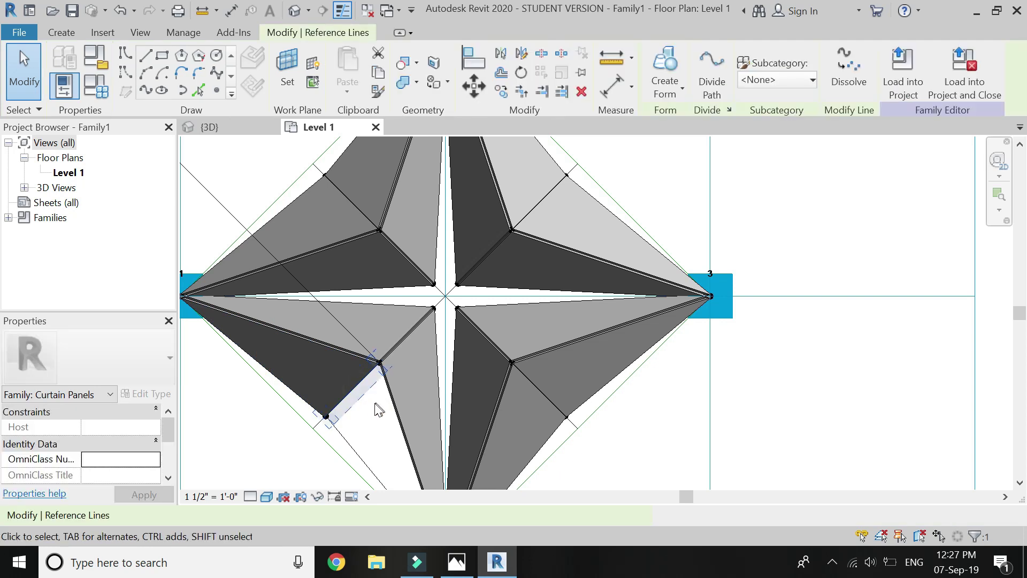
{"action": "left_click", "coordinate": [397, 423], "text": "ctrl"}
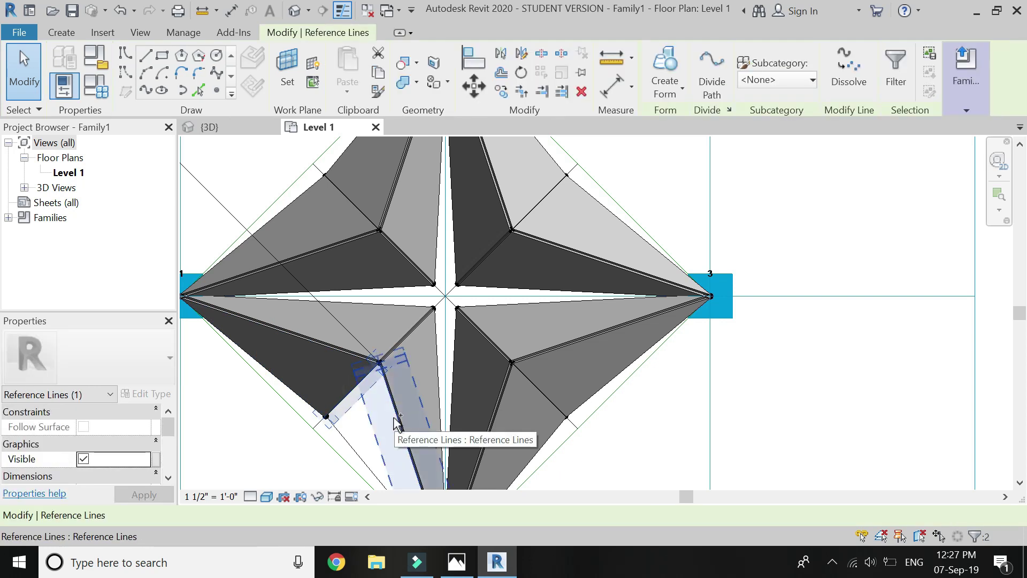
{"action": "left_click", "coordinate": [349, 470], "text": "ctrl"}
{"action": "left_click", "coordinate": [699, 83]}
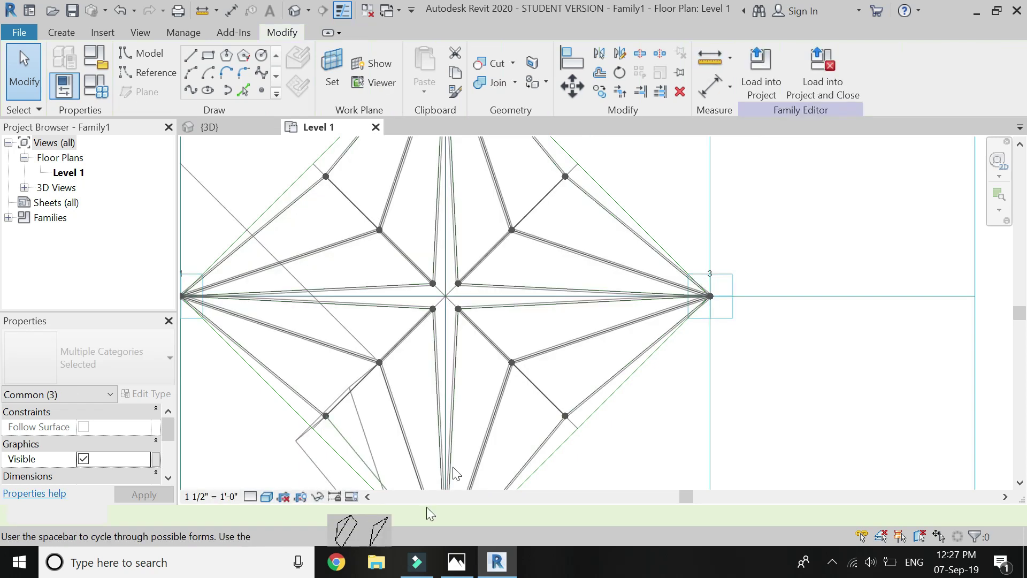
{"action": "left_click", "coordinate": [351, 534]}
{"action": "left_click", "coordinate": [391, 449]}
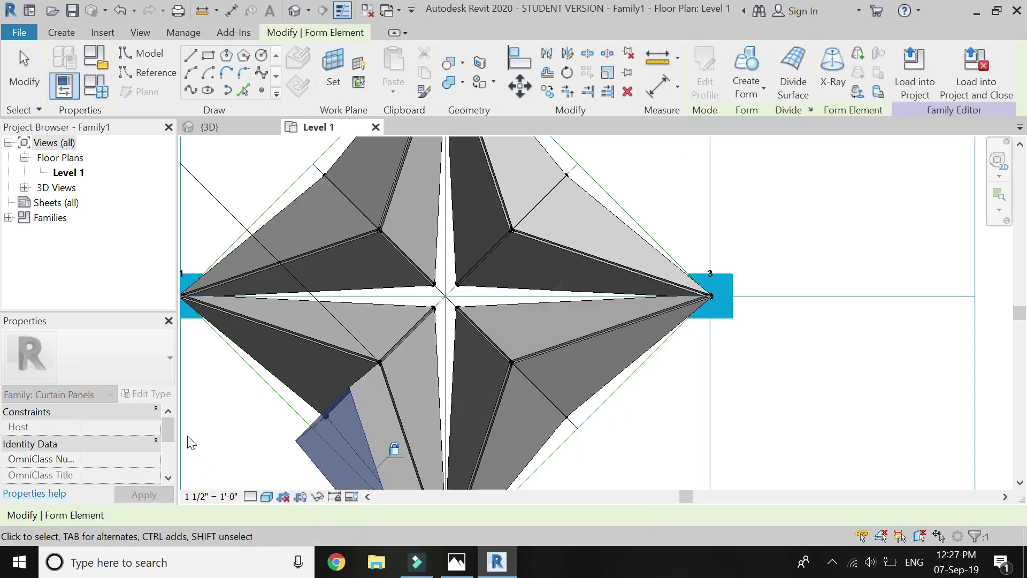
{"action": "left_click", "coordinate": [155, 428]}
{"action": "left_click", "coordinate": [122, 256]}
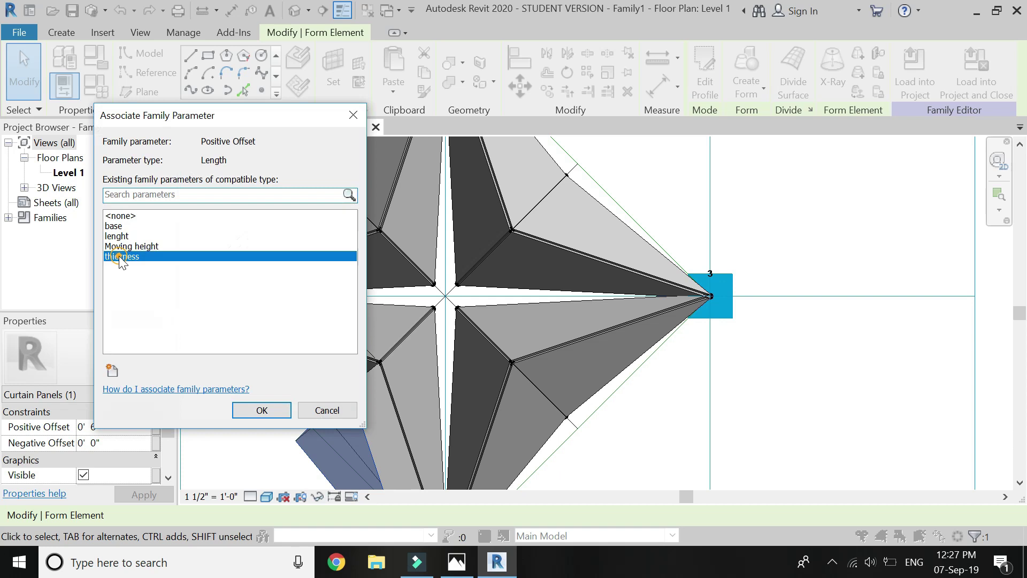
{"action": "left_click", "coordinate": [261, 409]}
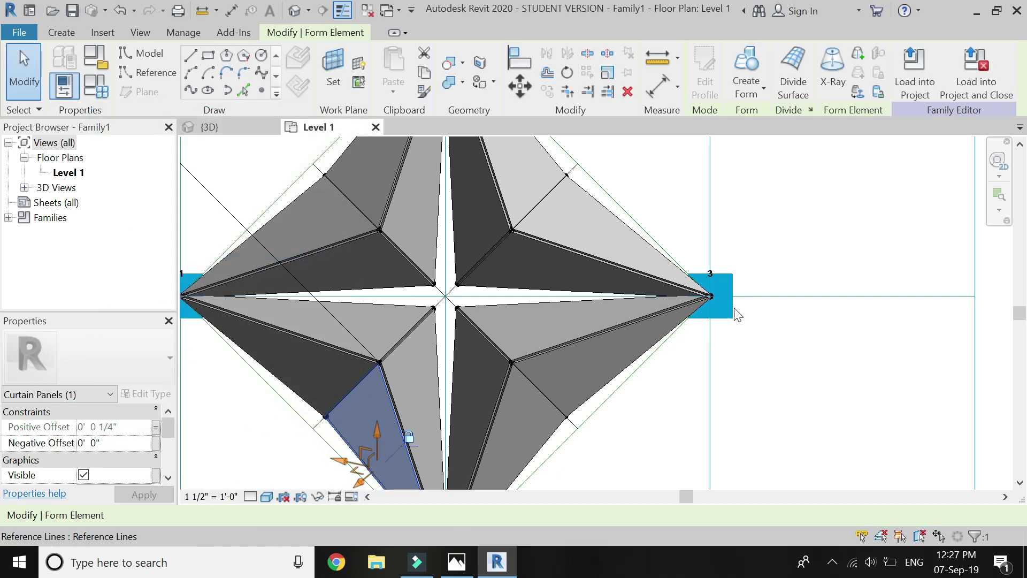
{"action": "left_click", "coordinate": [798, 239]}
- Switch to the 3D view and examine the star panel's extruded forms from another angle
{"action": "scroll", "coordinate": [371, 418], "scroll_direction": "down", "scroll_amount": 2}
{"action": "scroll", "coordinate": [463, 259], "scroll_direction": "down", "scroll_amount": 2}
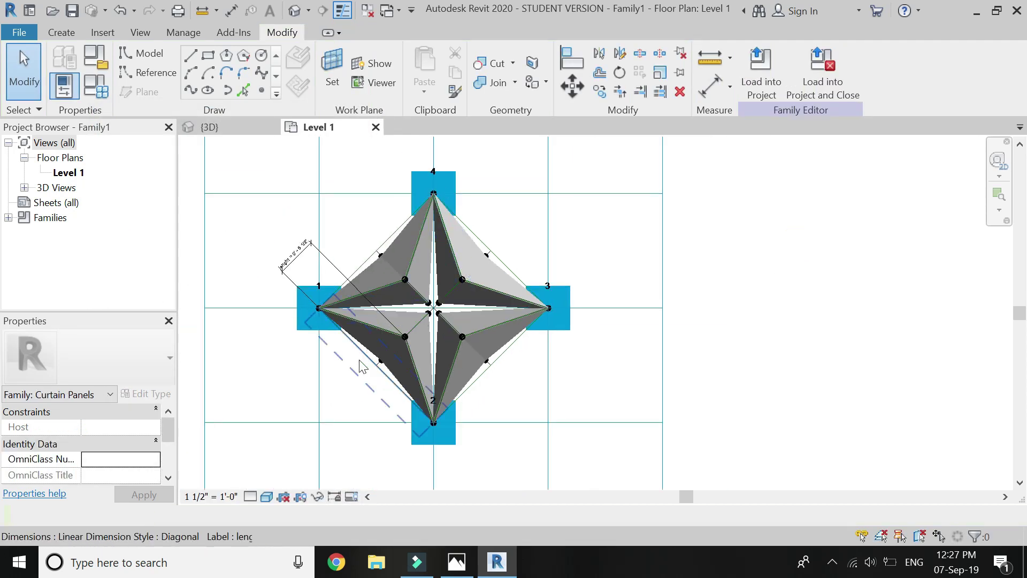
{"action": "scroll", "coordinate": [355, 378], "scroll_direction": "up", "scroll_amount": 1}
{"action": "left_click", "coordinate": [241, 126]}
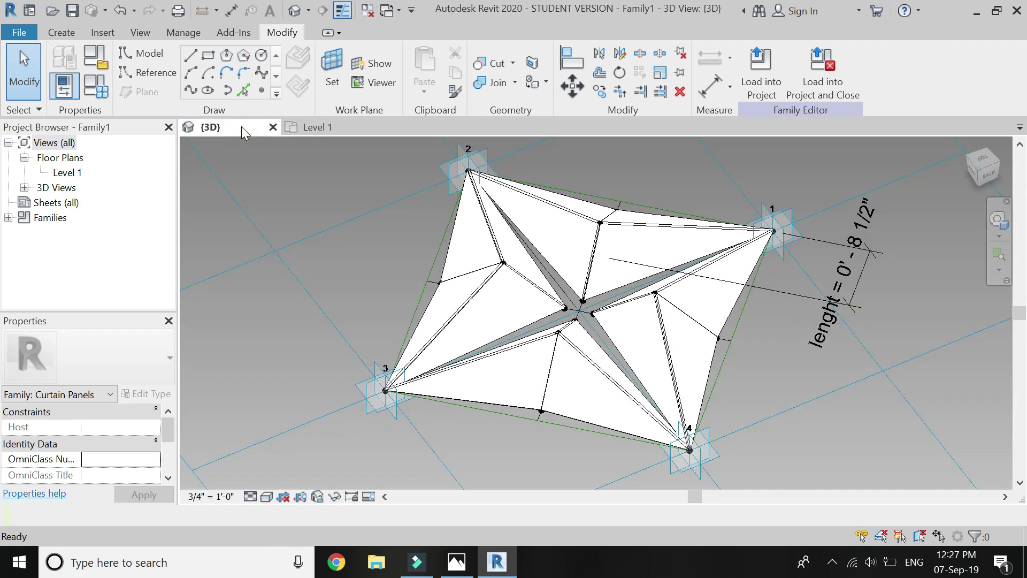
{"action": "left_click", "coordinate": [1000, 225]}
{"action": "left_click_drag", "start_coordinate": [665, 289], "coordinate": [531, 325]}
{"action": "mouse_move", "coordinate": [575, 377]}
{"action": "left_mouse_down"}
{"action": "mouse_move", "coordinate": [509, 338]}
{"action": "mouse_move", "coordinate": [655, 316]}
{"action": "mouse_move", "coordinate": [712, 259]}
{"action": "mouse_move", "coordinate": [727, 222]}
{"action": "mouse_move", "coordinate": [669, 289]}
{"action": "mouse_move", "coordinate": [592, 321]}
{"action": "mouse_move", "coordinate": [554, 369]}
{"action": "mouse_move", "coordinate": [557, 404]}
{"action": "mouse_move", "coordinate": [627, 408]}
{"action": "mouse_move", "coordinate": [557, 376]}
{"action": "left_mouse_up"}
{"action": "key", "text": "Escape"}
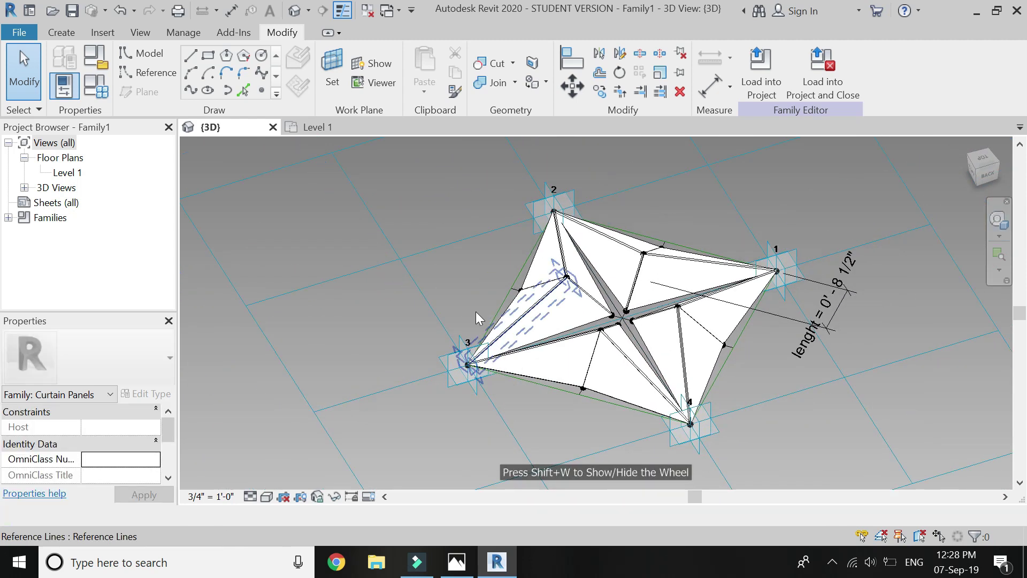
- Set the "Moving height" family parameter to 8" and apply it, keeping the model in view to test how the panel opens
{"action": "left_click", "coordinate": [104, 90]}
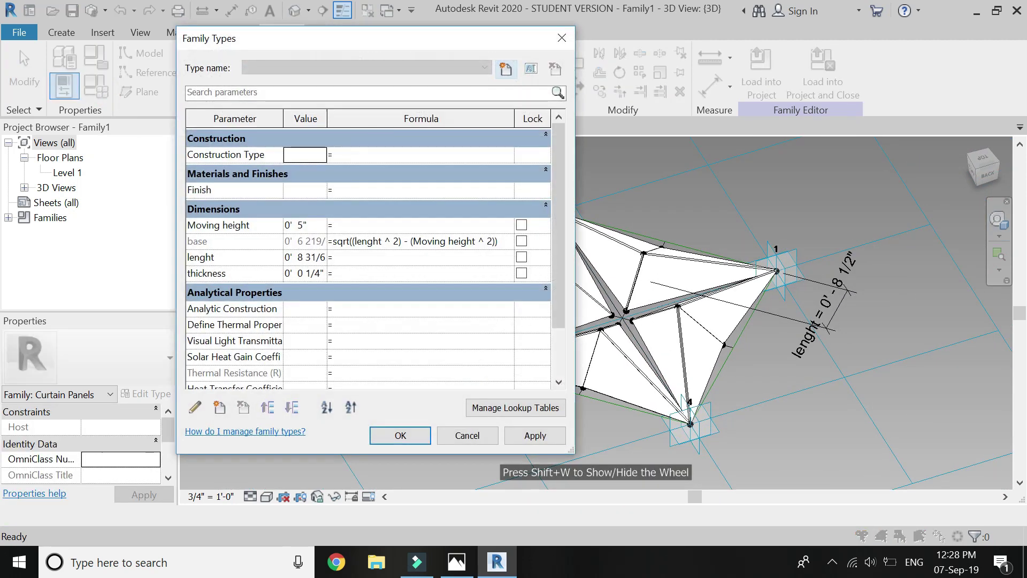
{"action": "left_click_drag", "start_coordinate": [377, 48], "coordinate": [288, 53]}
{"action": "left_click", "coordinate": [217, 229]}
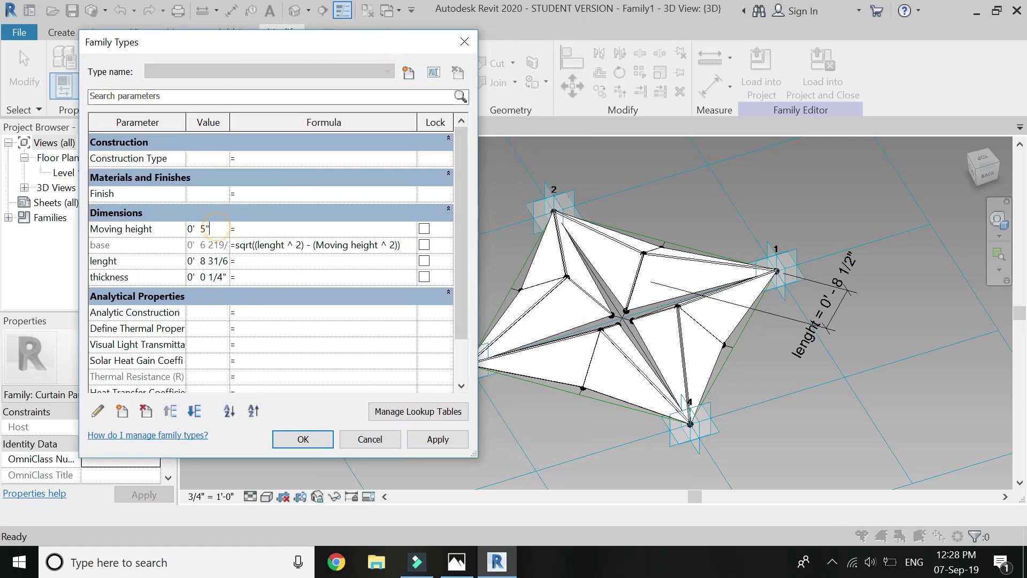
{"action": "type", "text": "8"}
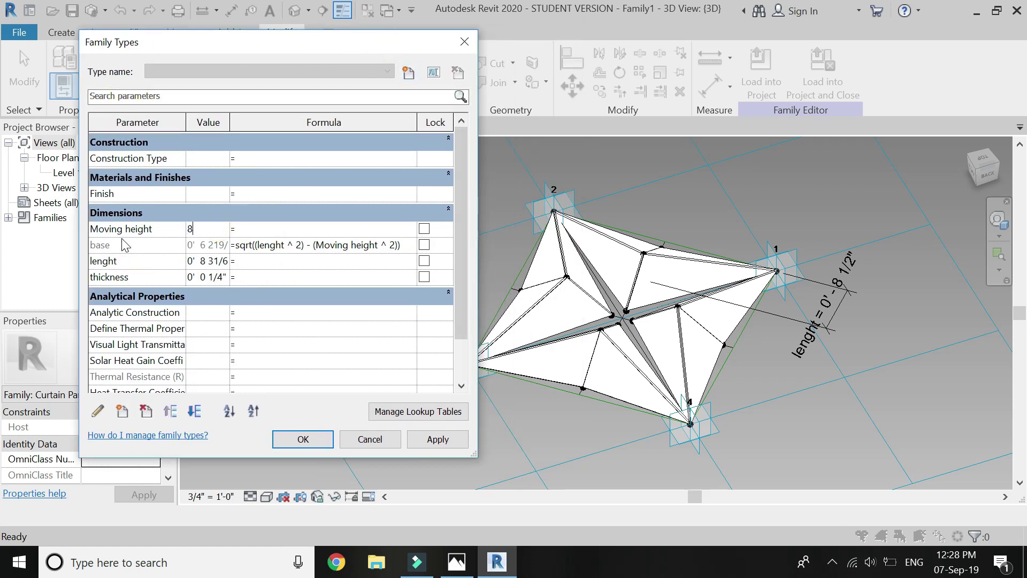
{"action": "type", "text": "\""}
{"action": "key", "text": "Tab"}
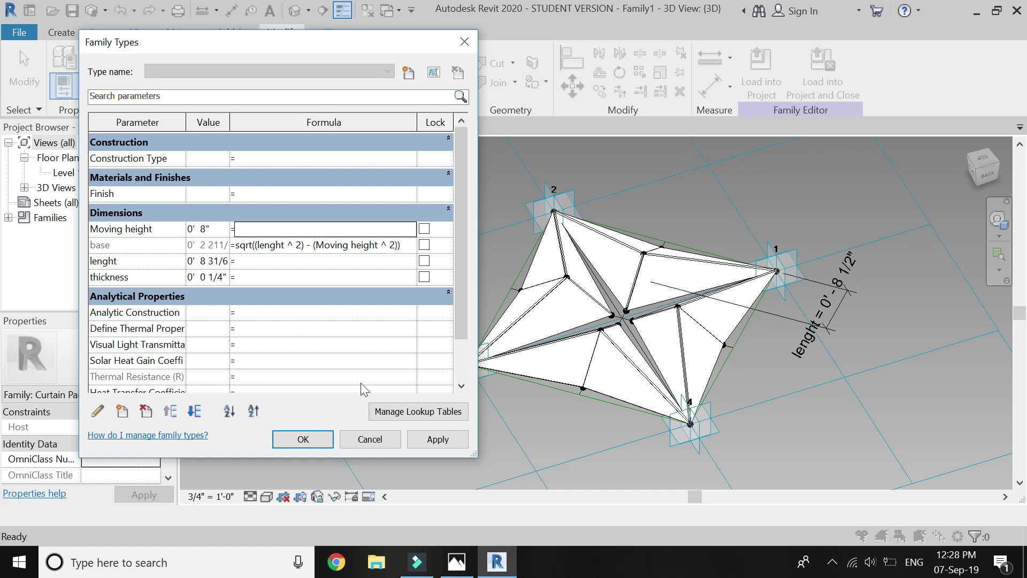
{"action": "left_click", "coordinate": [420, 441]}
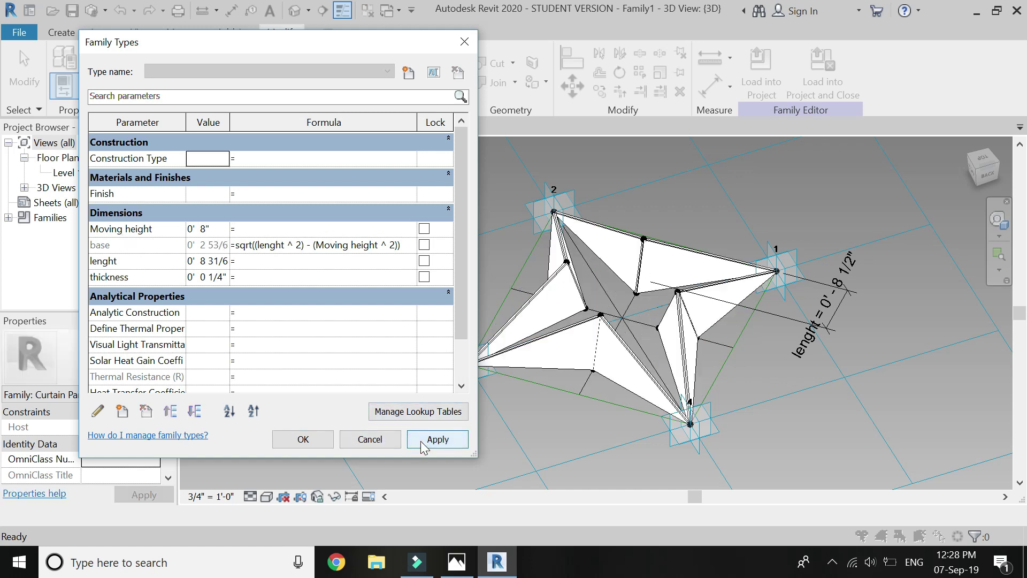
- Test the panel's opening by applying a "Moving height" of 3" and then one of 4"
{"action": "left_click", "coordinate": [206, 234]}
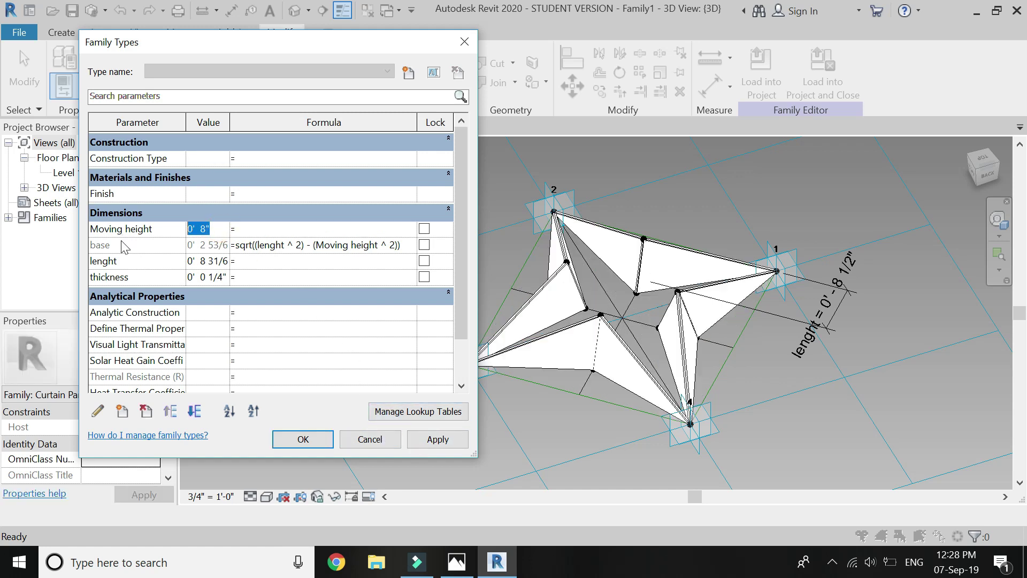
{"action": "type", "text": "3"}
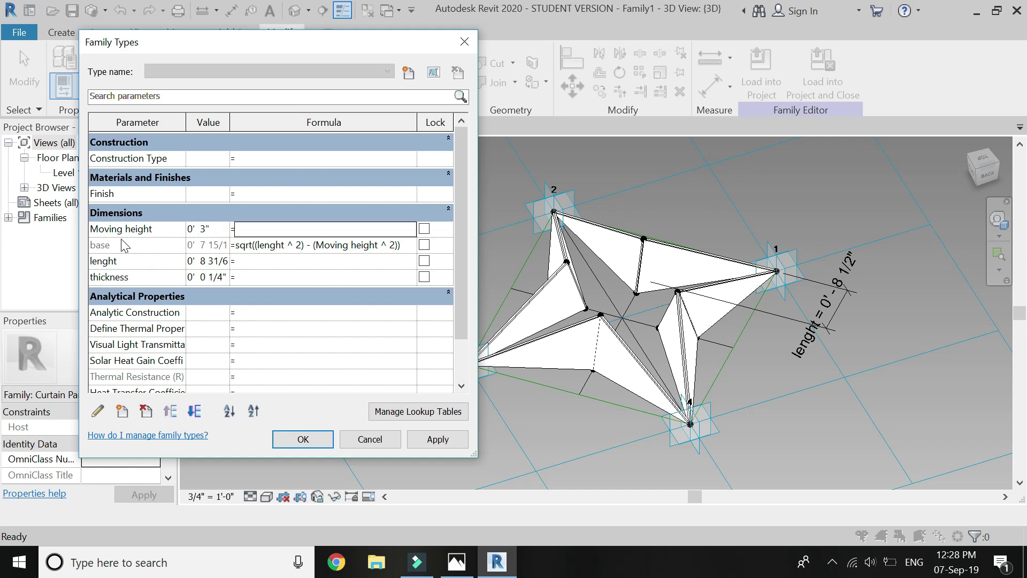
{"action": "left_click", "coordinate": [438, 443]}
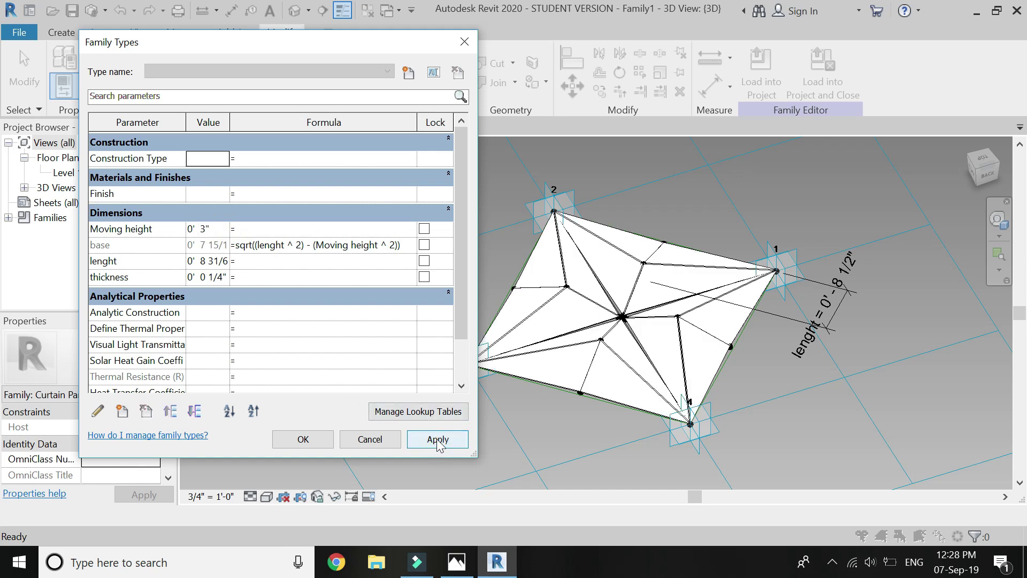
{"action": "left_click", "coordinate": [220, 228]}
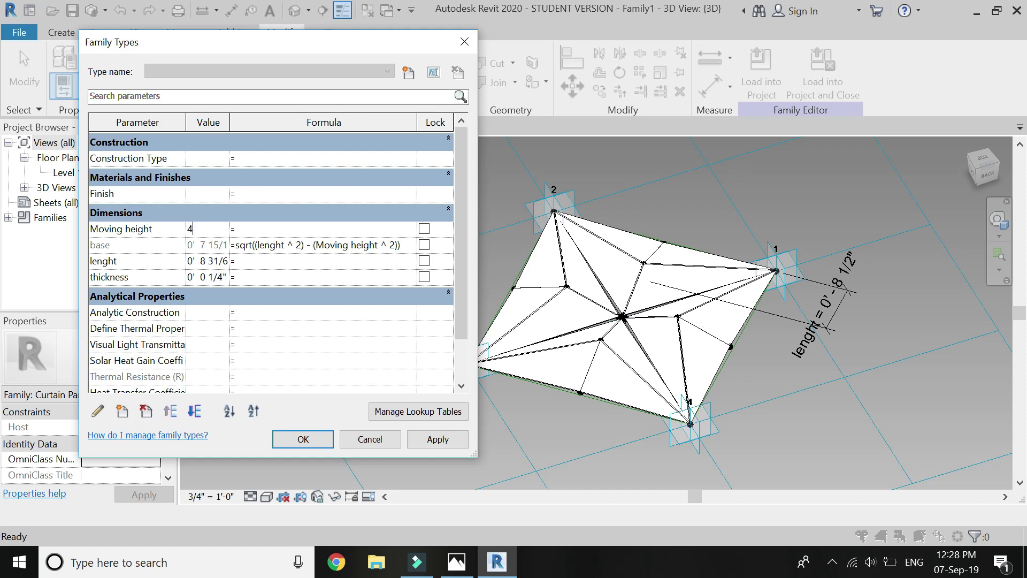
{"action": "left_click", "coordinate": [438, 441]}
- Set "Moving height" to 0" to test the fully closed panel, accepting the identical-points warnings
{"action": "left_click", "coordinate": [220, 229]}
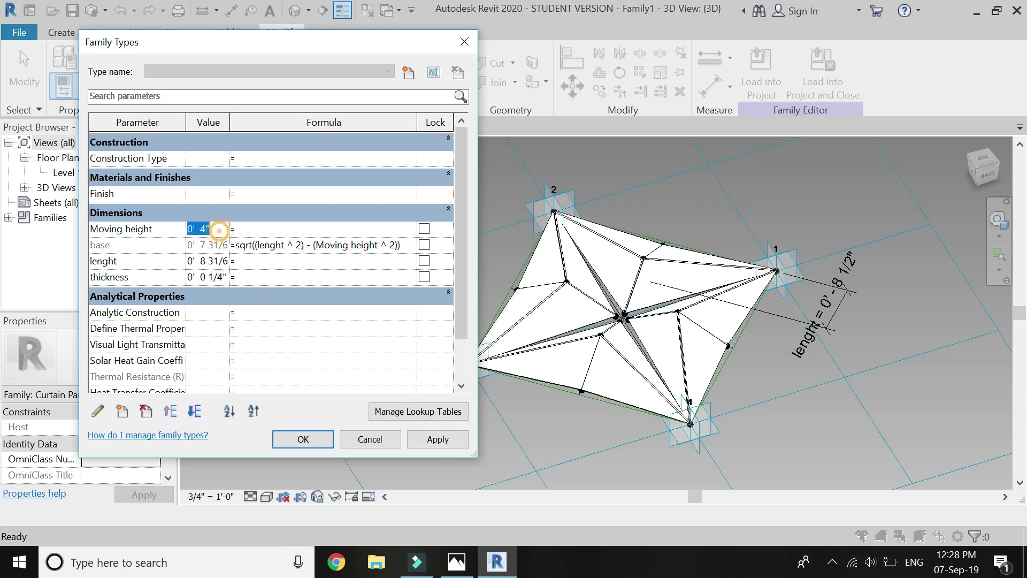
{"action": "type", "text": "0"}
{"action": "key", "text": "Return"}
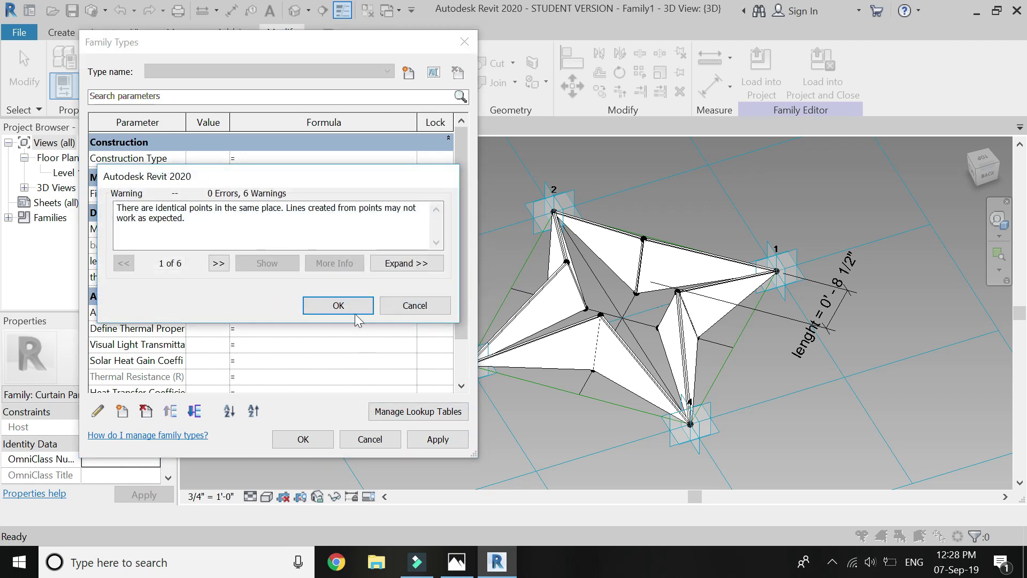
{"action": "left_click", "coordinate": [355, 304]}
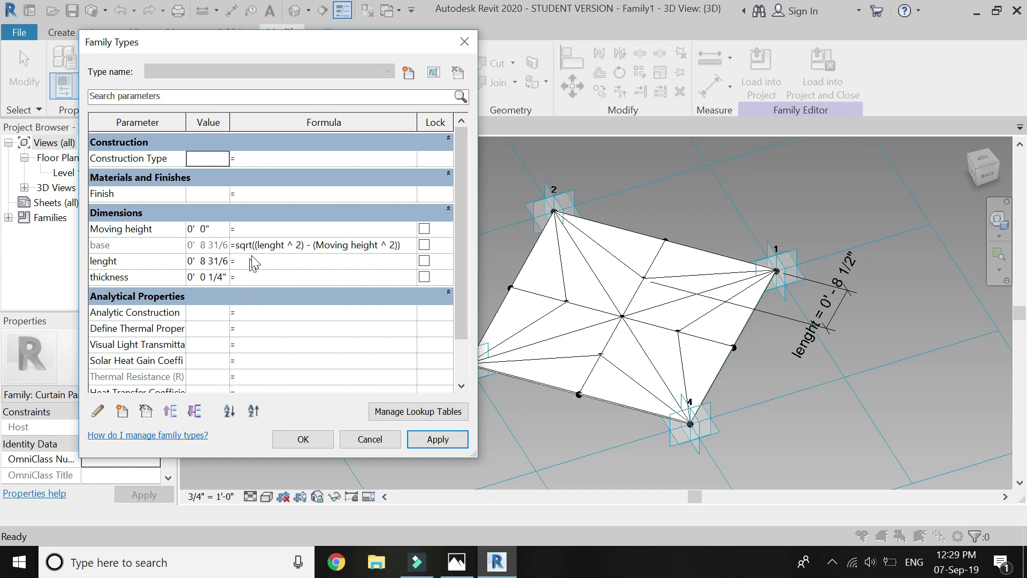
- Set the "Moving height" parameter to 5" and apply it to the panel
{"action": "left_click", "coordinate": [215, 229]}
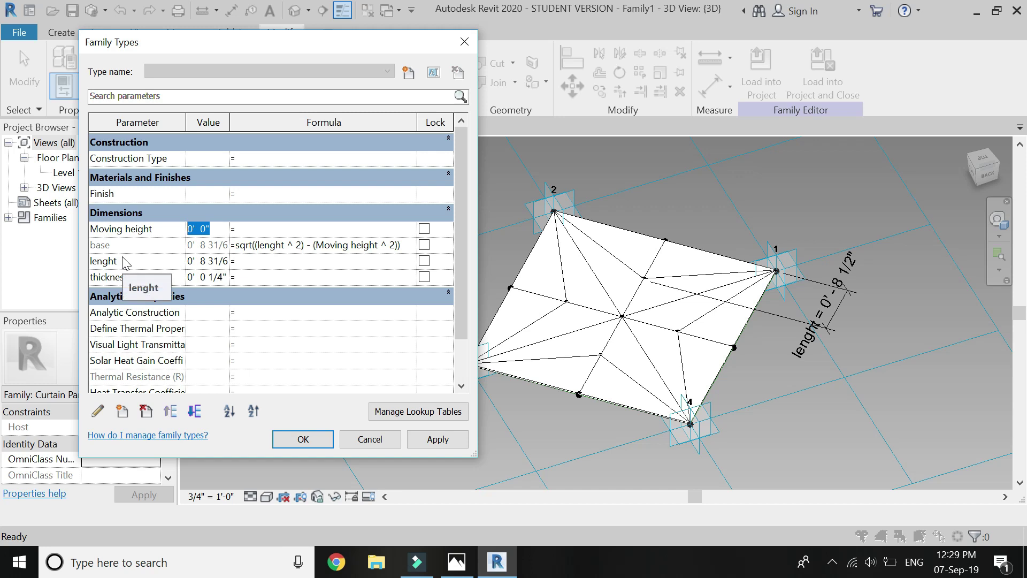
{"action": "type", "text": "5\""}
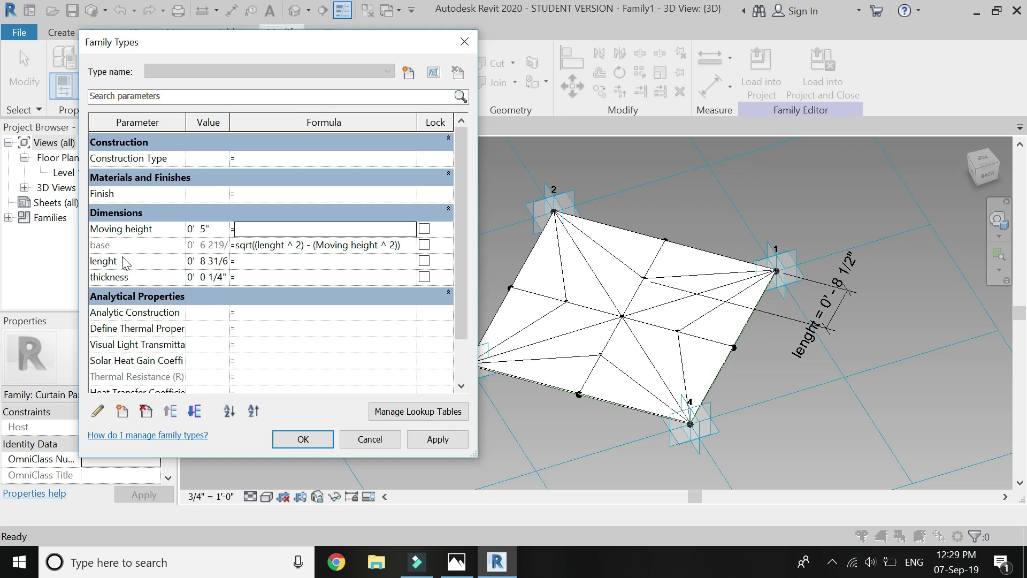
{"action": "key", "text": "Return"}
- Change the "base" parameter from a type parameter to an instance parameter
{"action": "left_click", "coordinate": [139, 261]}
{"action": "left_click", "coordinate": [136, 248]}
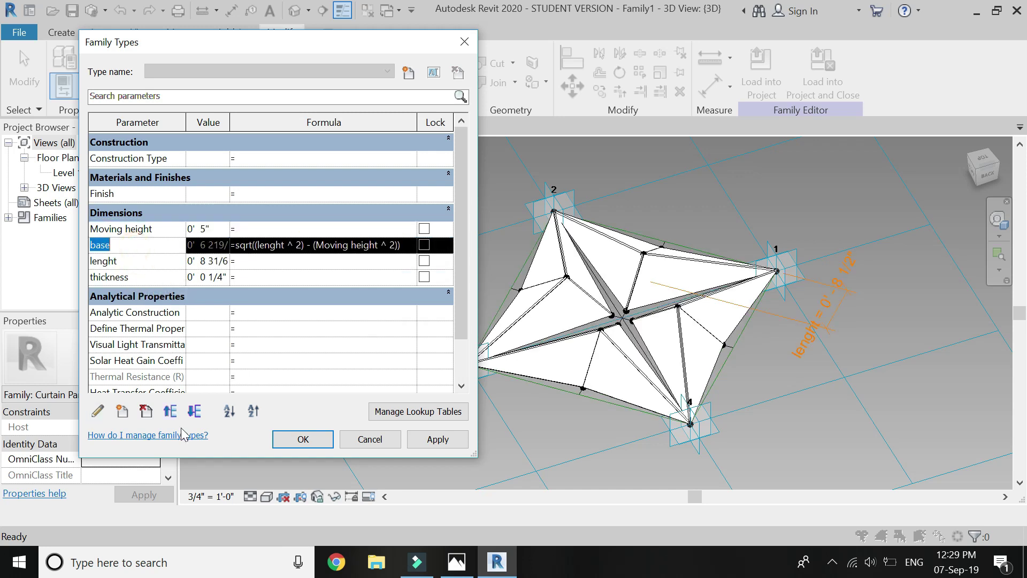
{"action": "left_click", "coordinate": [98, 411]}
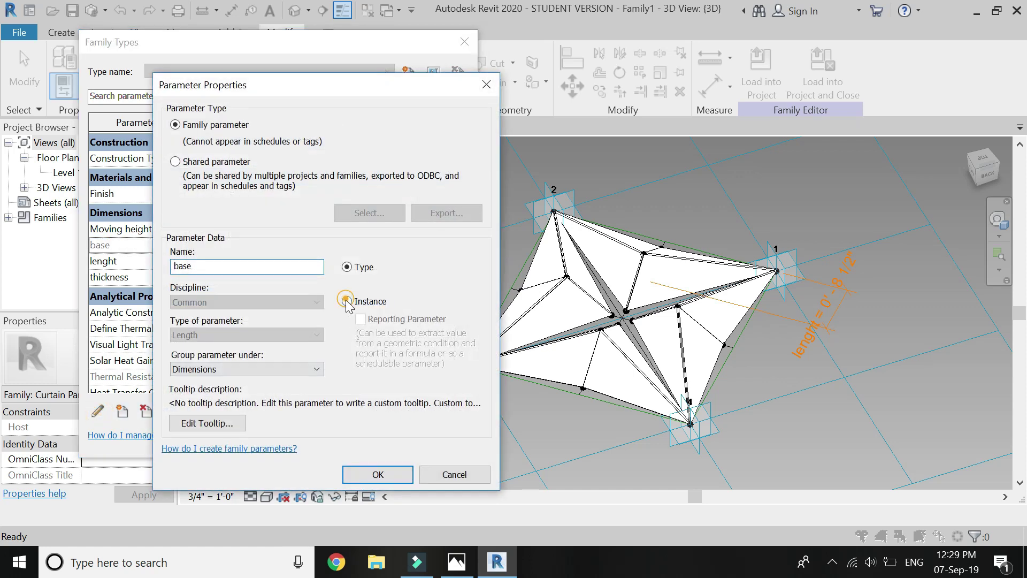
{"action": "left_click", "coordinate": [377, 474]}
- Change the "Moving height" parameter to an instance parameter and accept the family types settings
{"action": "left_click", "coordinate": [172, 230]}
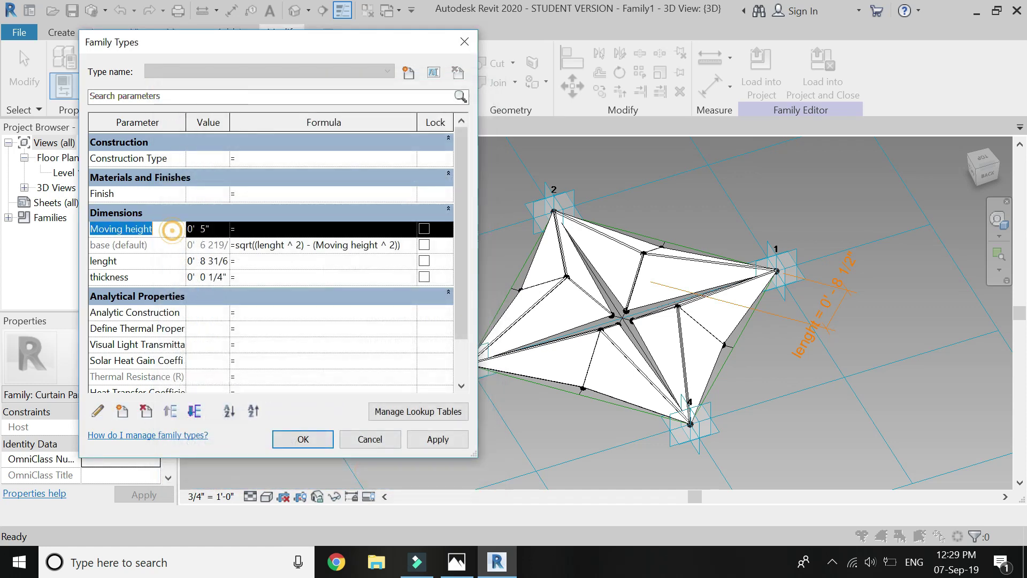
{"action": "left_click", "coordinate": [102, 412]}
{"action": "left_click", "coordinate": [347, 301]}
{"action": "left_click", "coordinate": [369, 474]}
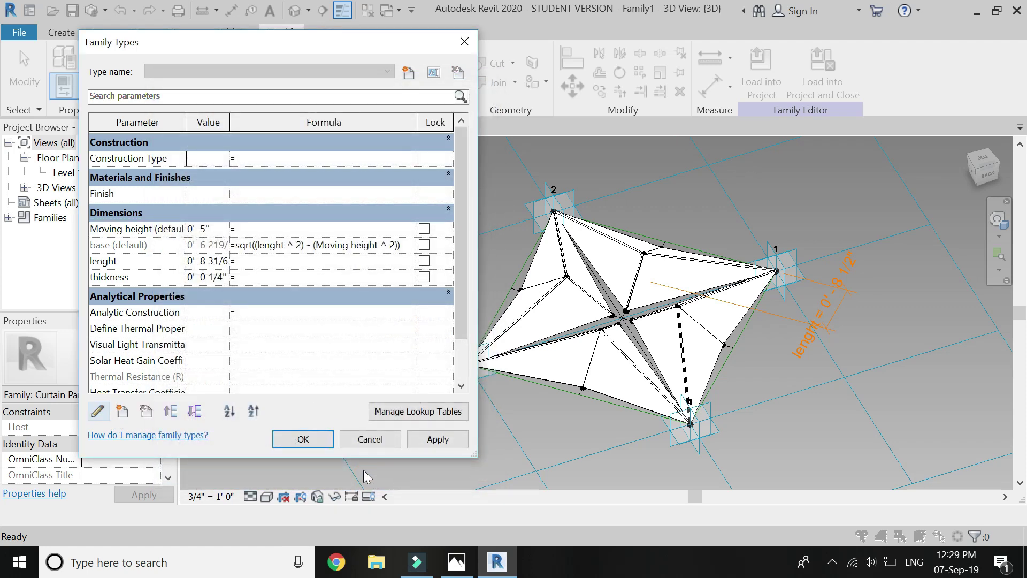
{"action": "left_click", "coordinate": [303, 439]}
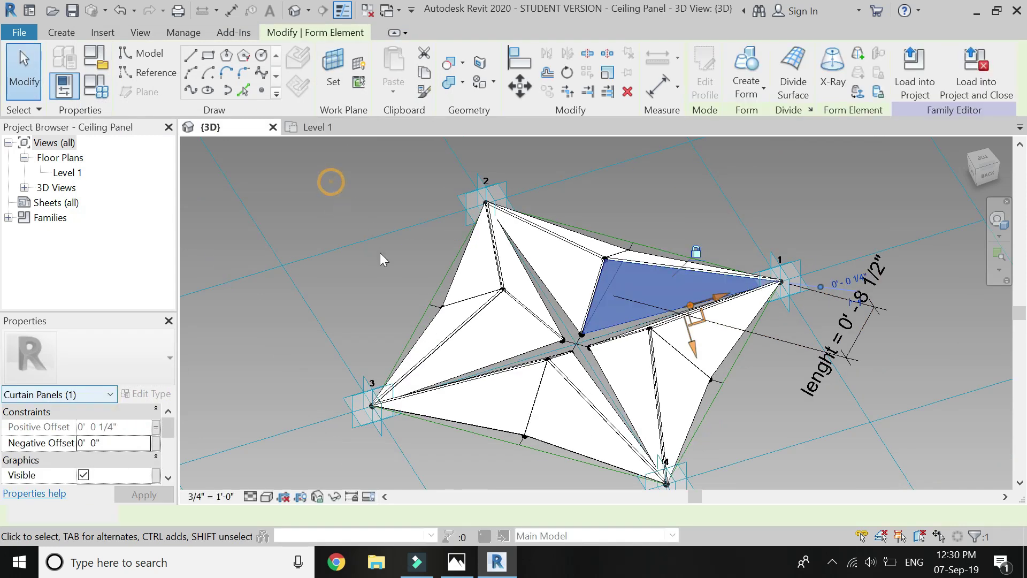
- Select the whole star panel and limit the editable properties to its 16 Curtain Panels forms
{"action": "left_click", "coordinate": [380, 259]}
{"action": "scroll", "coordinate": [385, 268], "scroll_direction": "down", "scroll_amount": 3}
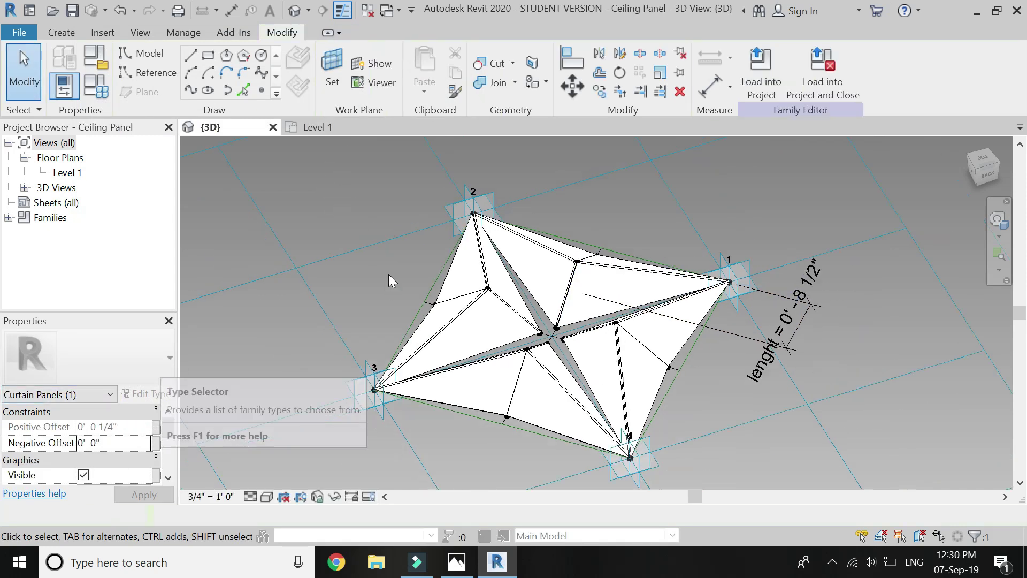
{"action": "left_click_drag", "start_coordinate": [343, 165], "coordinate": [756, 464]}
{"action": "left_click", "coordinate": [90, 396]}
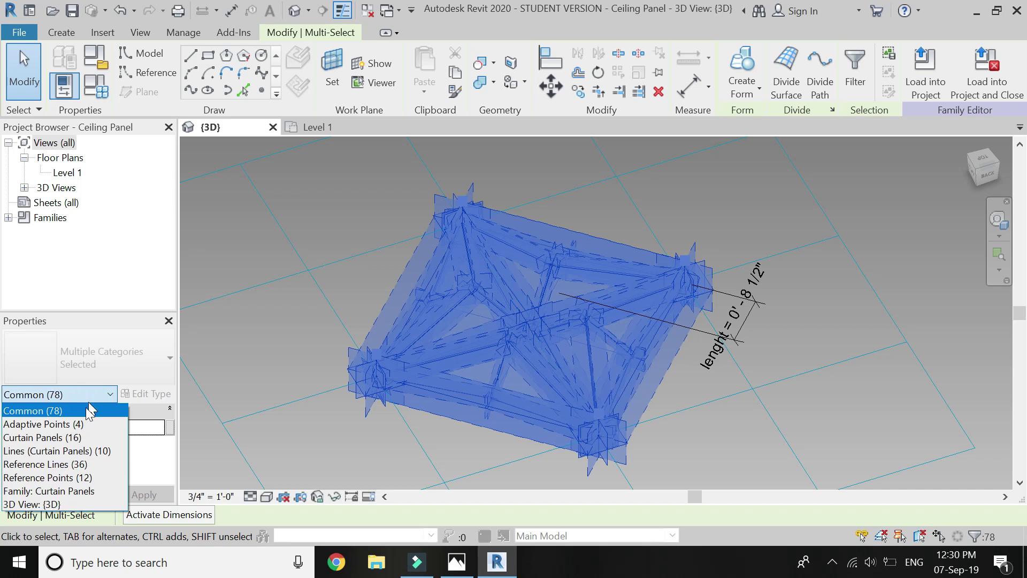
{"action": "left_click", "coordinate": [64, 437]}
{"action": "scroll", "coordinate": [146, 463], "scroll_direction": "down", "scroll_amount": 3}
- Search the materials for "brass", add the second library Brass keeping both appearances, and assign it to the panel forms
{"action": "left_click", "coordinate": [143, 459]}
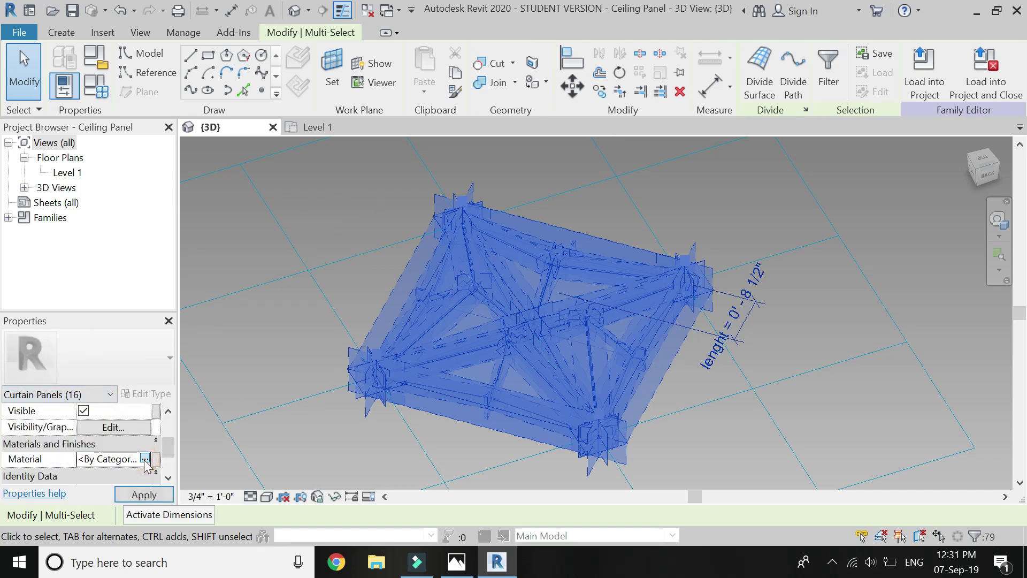
{"action": "left_click", "coordinate": [145, 458]}
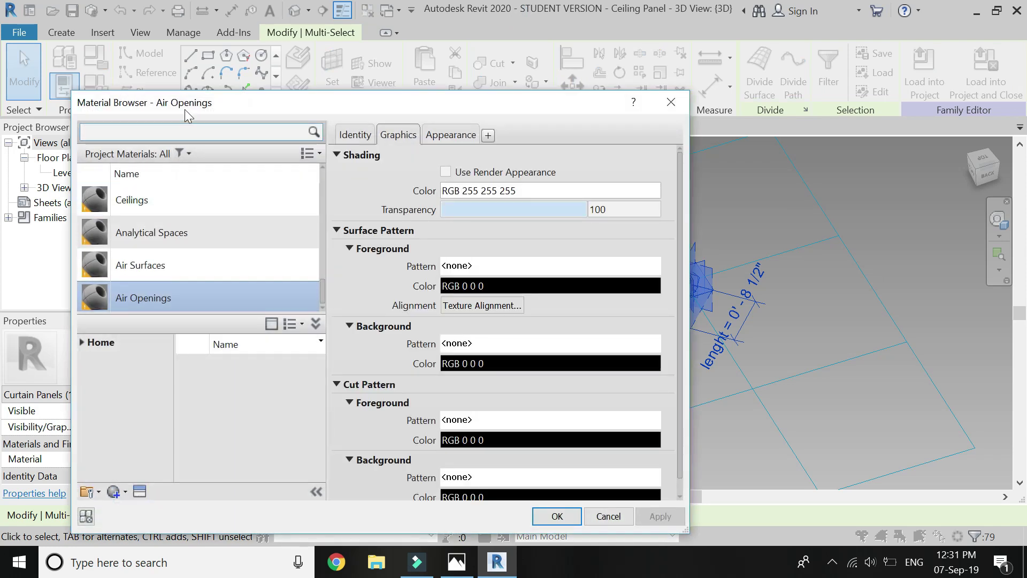
{"action": "left_click", "coordinate": [188, 132]}
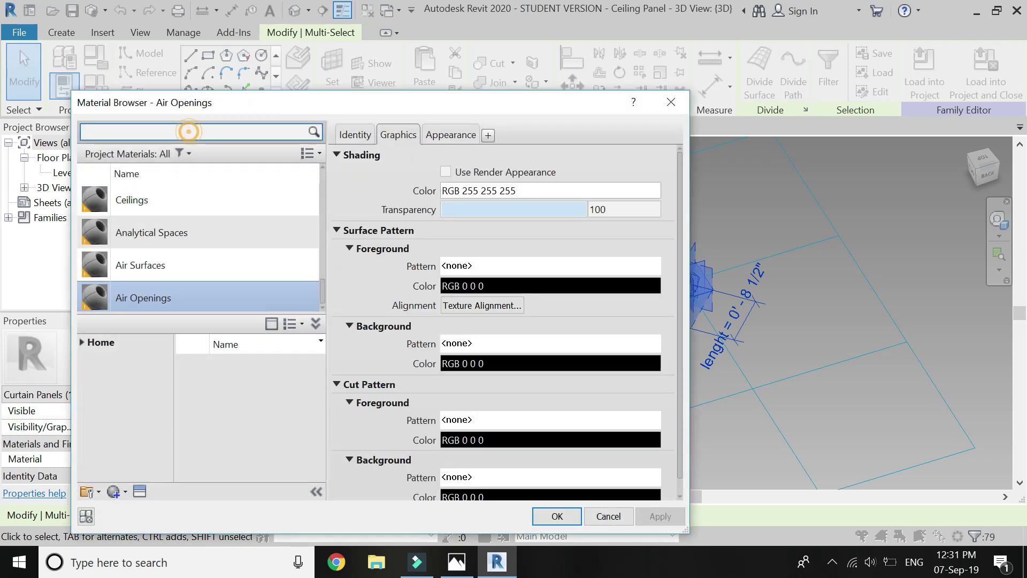
{"action": "type", "text": "br"}
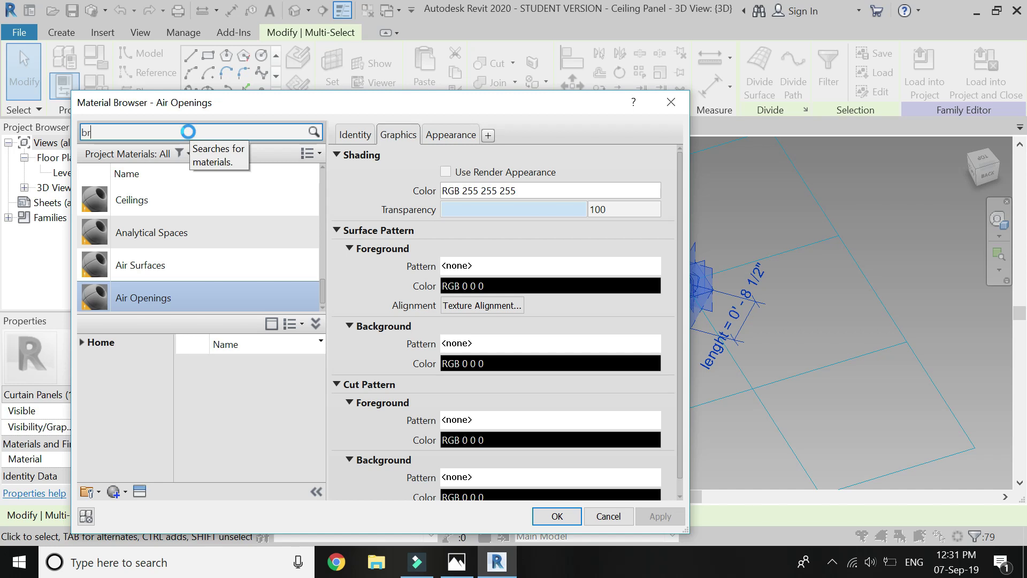
{"action": "type", "text": "ass"}
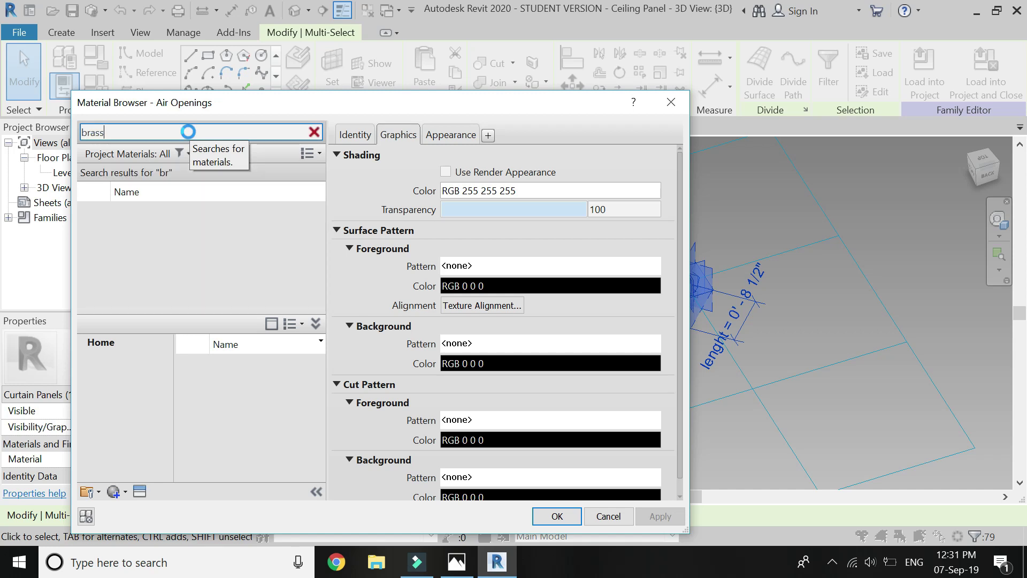
{"action": "left_click", "coordinate": [317, 370]}
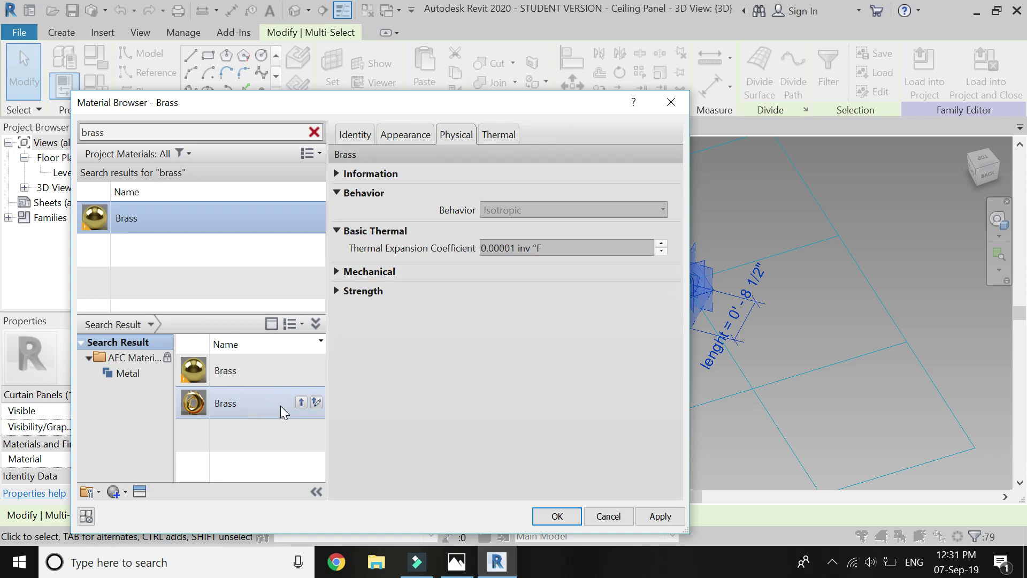
{"action": "left_click", "coordinate": [301, 402]}
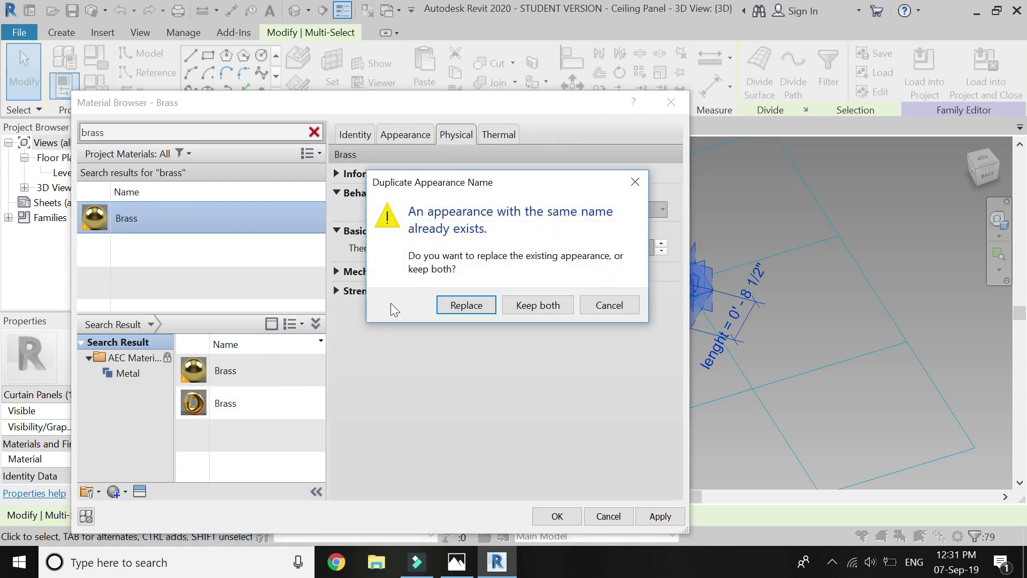
{"action": "left_click", "coordinate": [509, 304]}
{"action": "left_click", "coordinate": [649, 518]}
{"action": "left_click", "coordinate": [569, 517]}
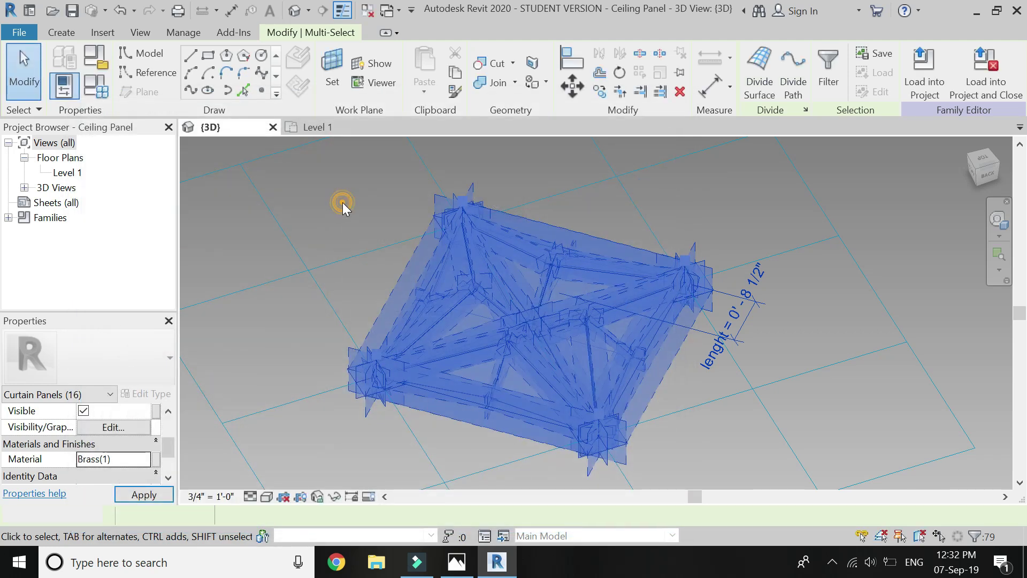
{"action": "left_click", "coordinate": [343, 203]}
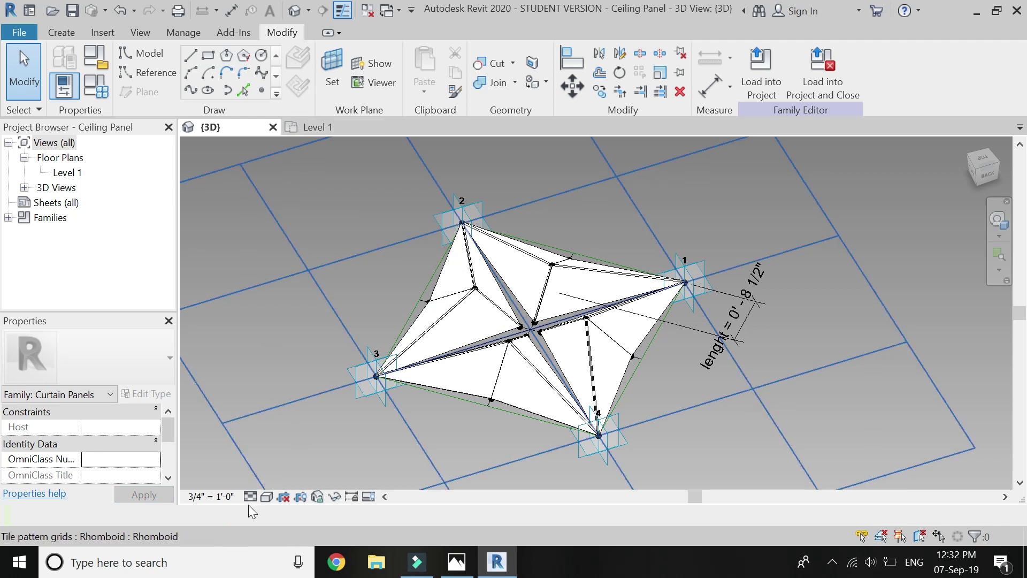
- Switch the 3D view and the Level 1 plan to a visual style showing the material's flat, unshaded colour
{"action": "left_click", "coordinate": [266, 502]}
{"action": "left_click", "coordinate": [279, 466]}
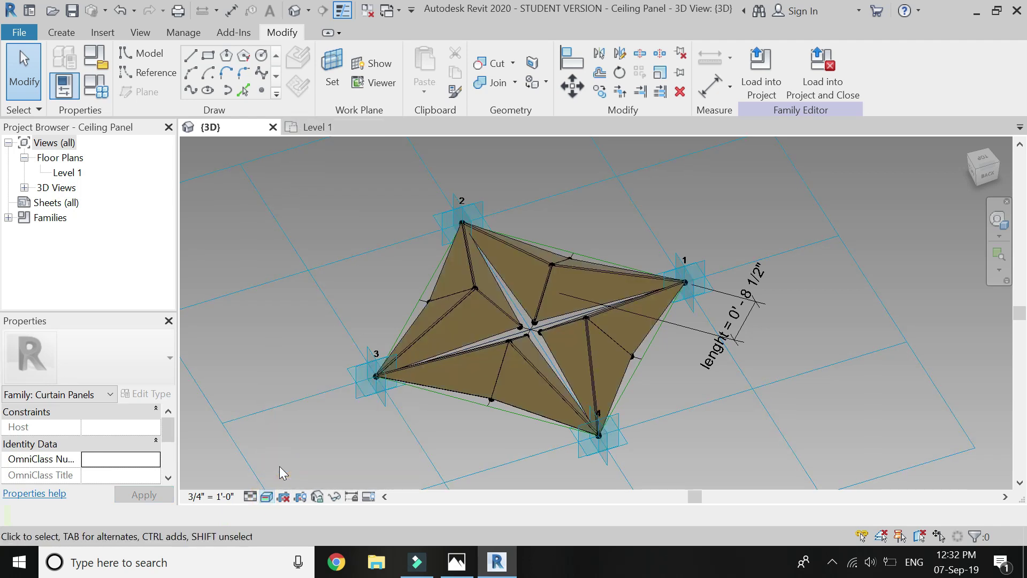
{"action": "left_click", "coordinate": [348, 135]}
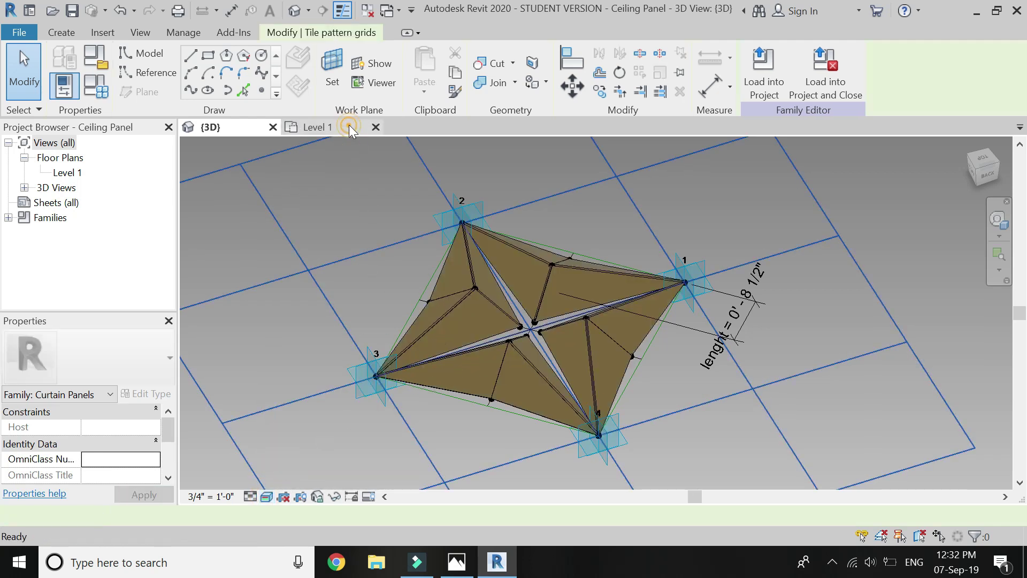
{"action": "left_click", "coordinate": [348, 124]}
{"action": "left_click", "coordinate": [250, 496]}
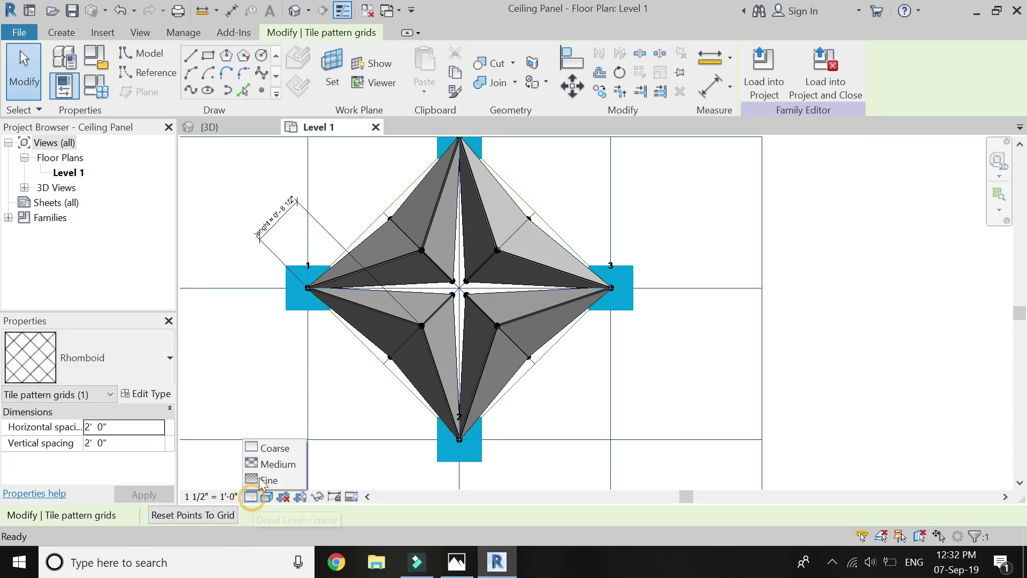
{"action": "left_click", "coordinate": [267, 498]}
{"action": "left_click", "coordinate": [279, 464]}
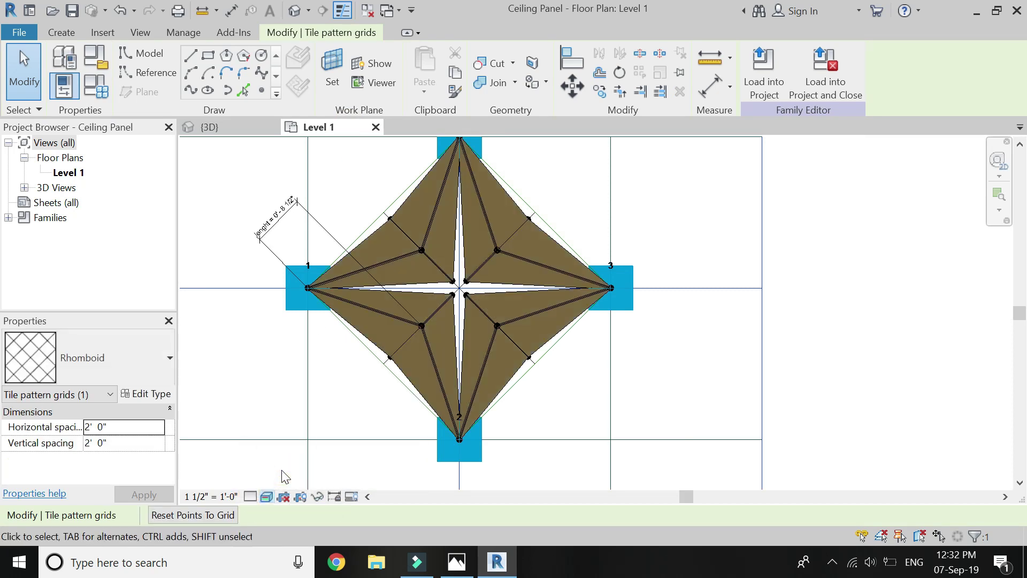
- Return to the 3D view and examine the brass star panel from another angle
{"action": "scroll", "coordinate": [578, 300], "scroll_direction": "down", "scroll_amount": 2}
{"action": "left_click", "coordinate": [209, 127]}
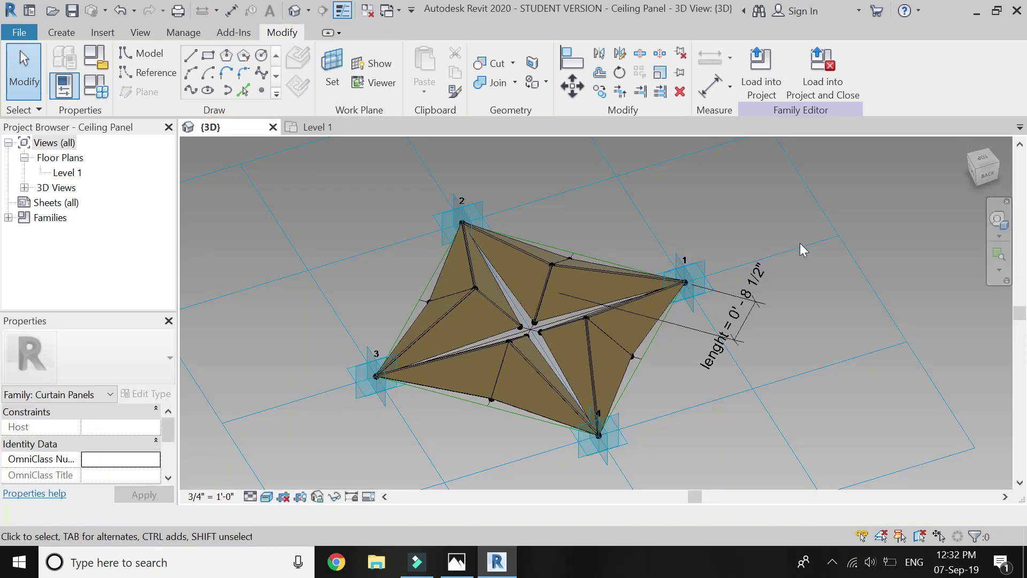
{"action": "left_click", "coordinate": [998, 222]}
{"action": "left_click_drag", "start_coordinate": [690, 190], "coordinate": [520, 293]}
{"action": "left_click_drag", "start_coordinate": [536, 357], "coordinate": [432, 352]}
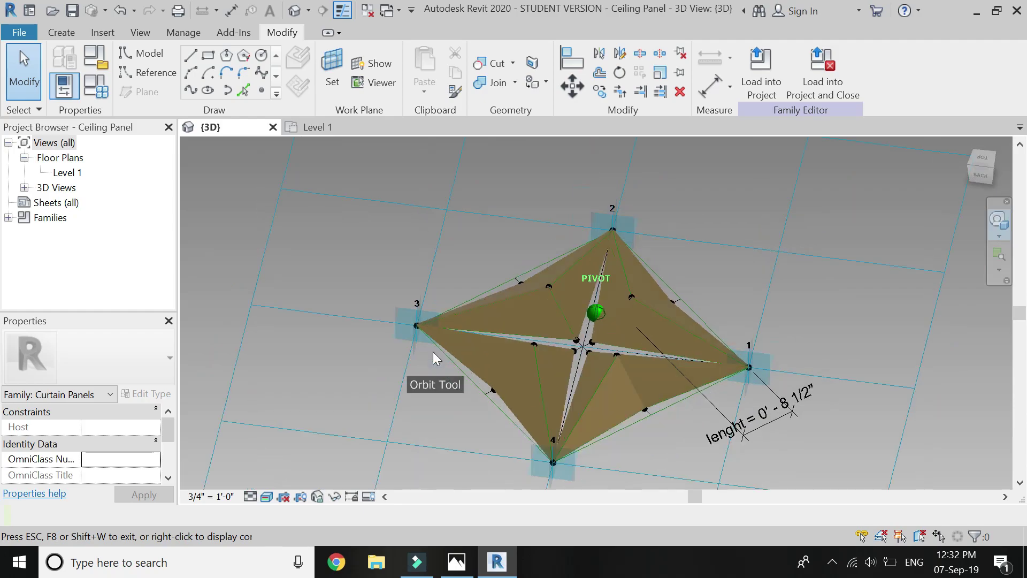